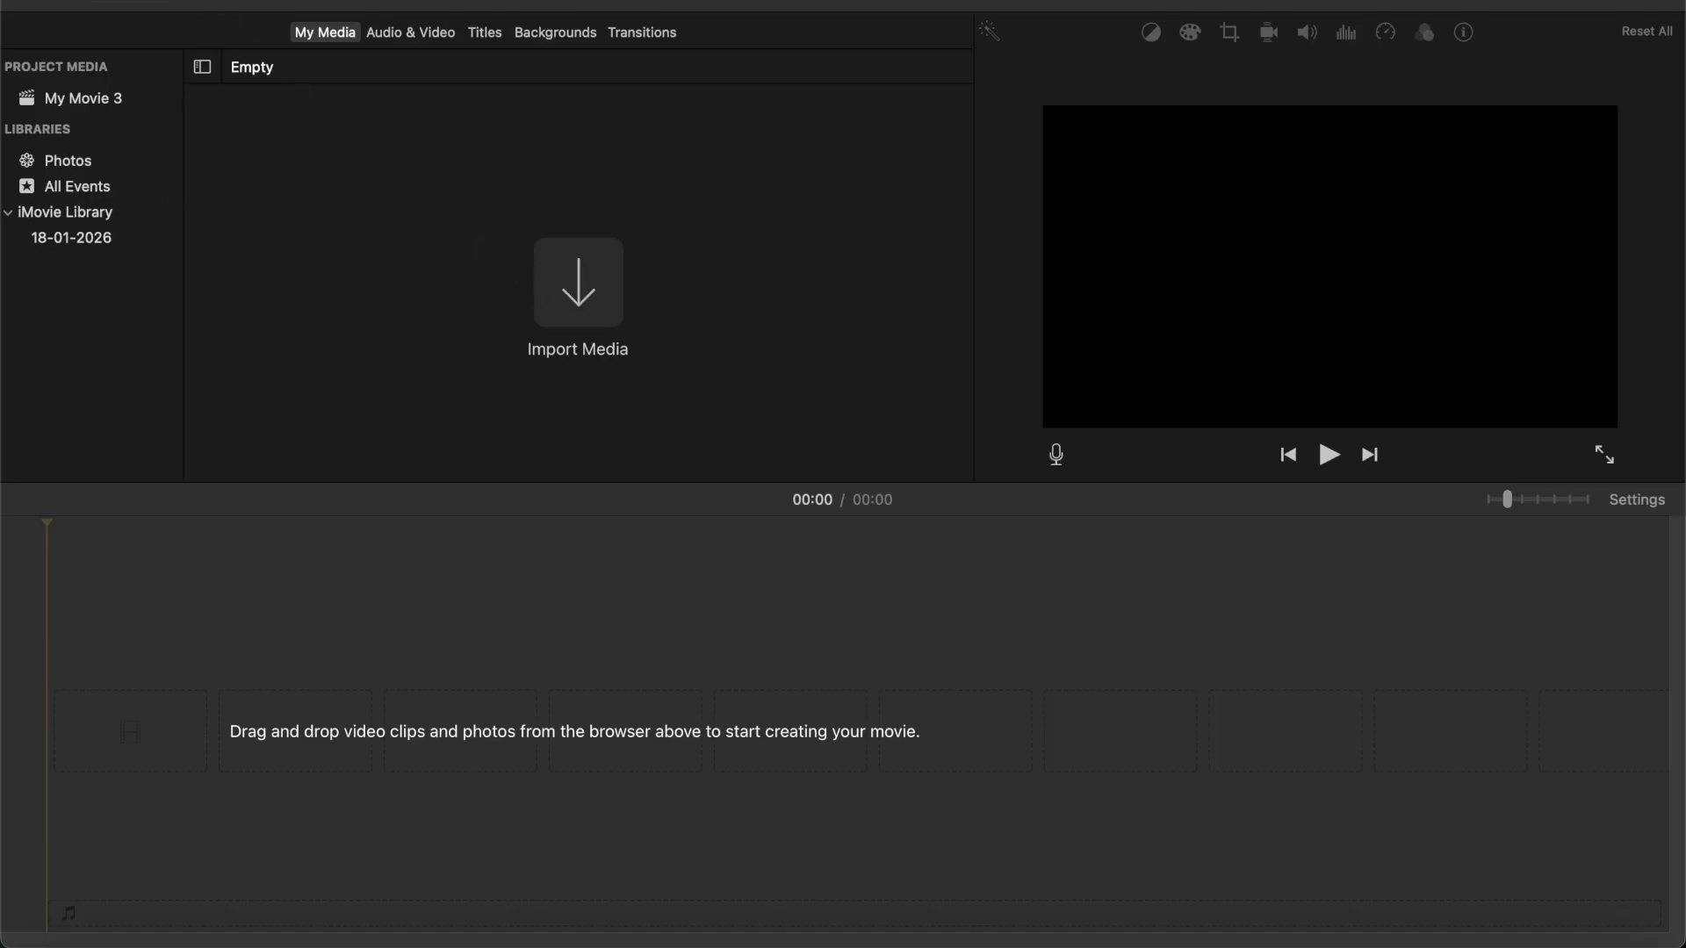
# Open the media import window and preview SH2_8602.jpg from Dubai's Photos folder, plus the 2.0-minute clip on the Untitled camera
pyautogui.click(140, 2)
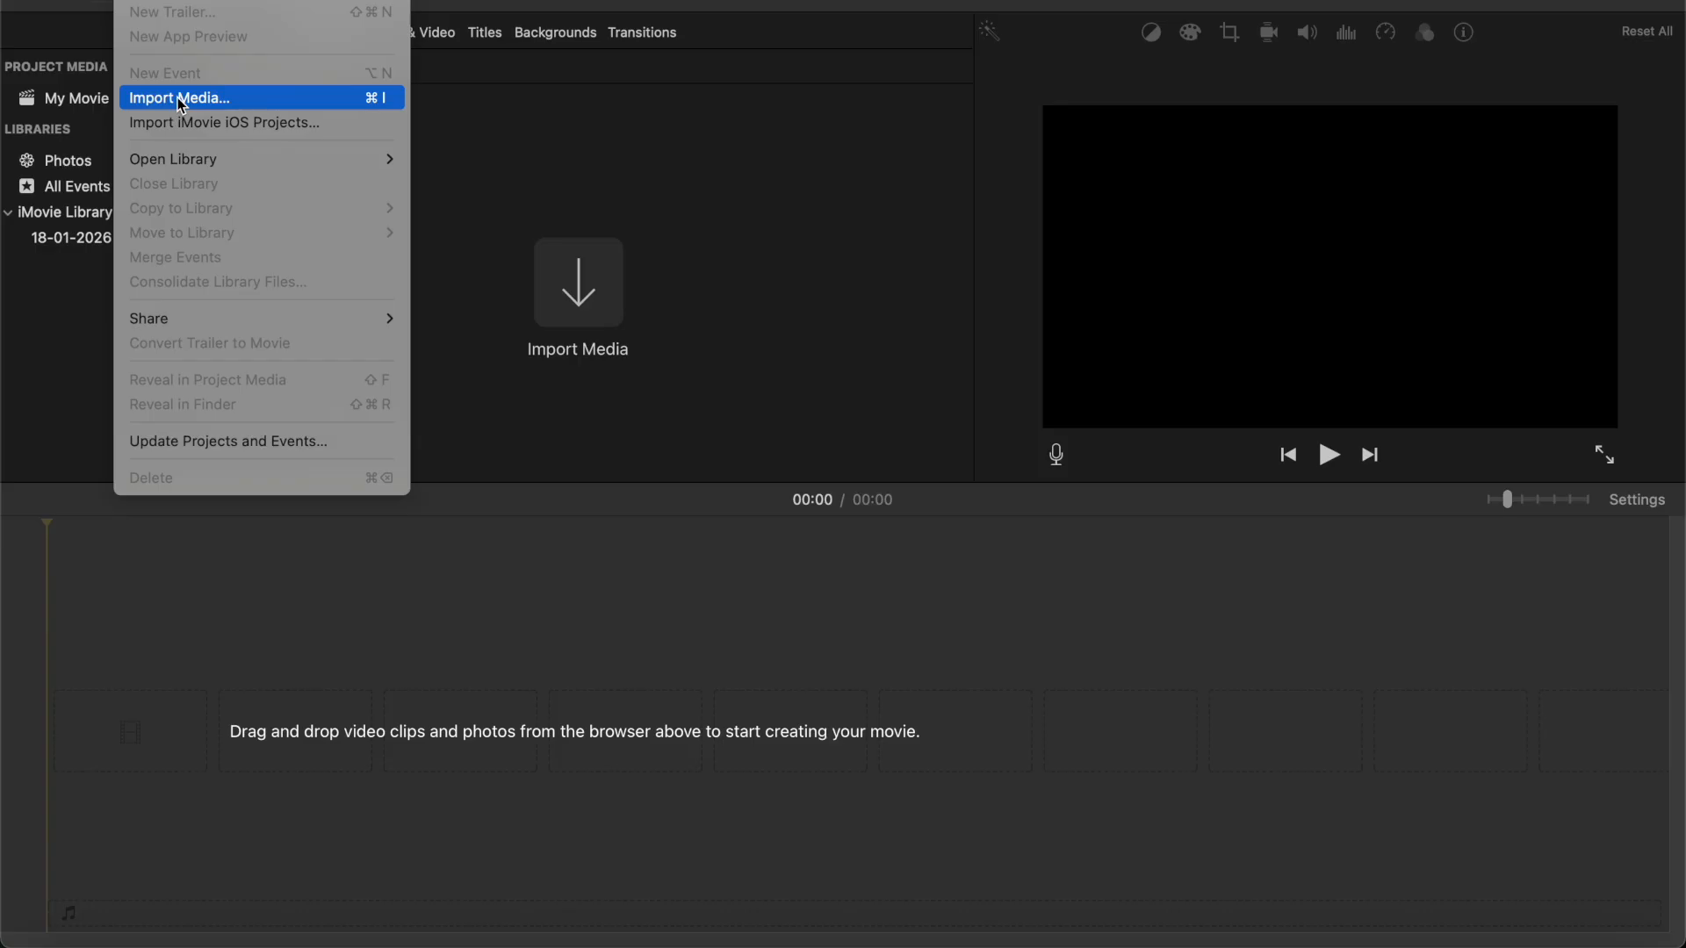
pyautogui.click(639, 213)
pyautogui.click(569, 302)
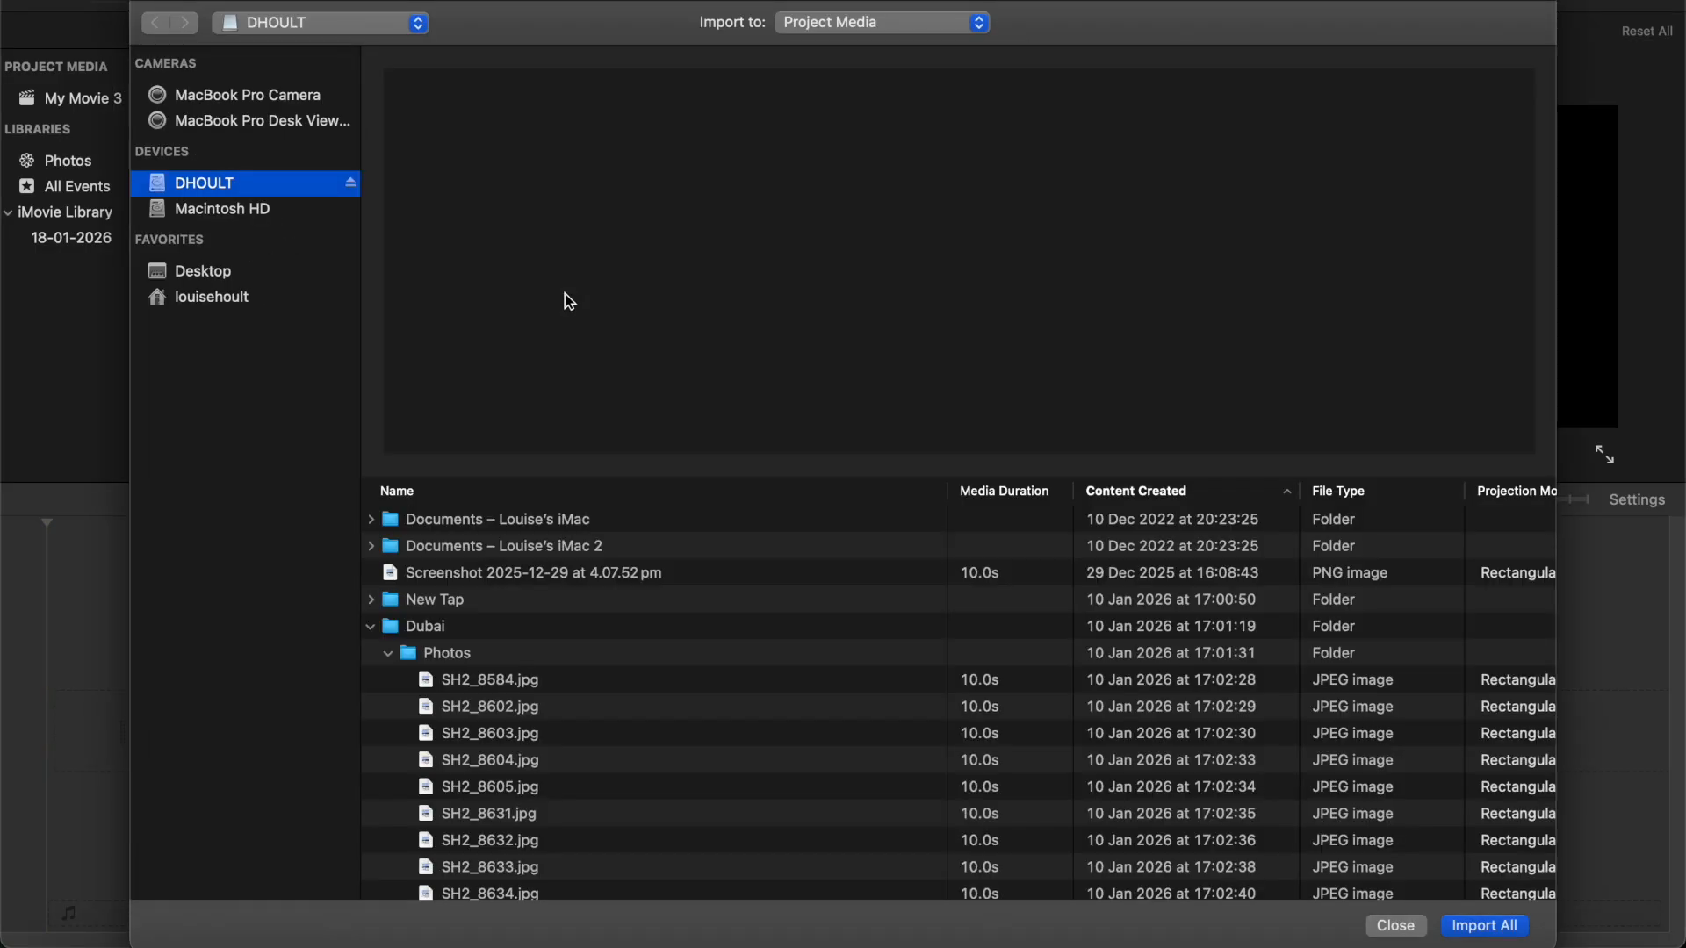
pyautogui.click(444, 629)
pyautogui.click(477, 708)
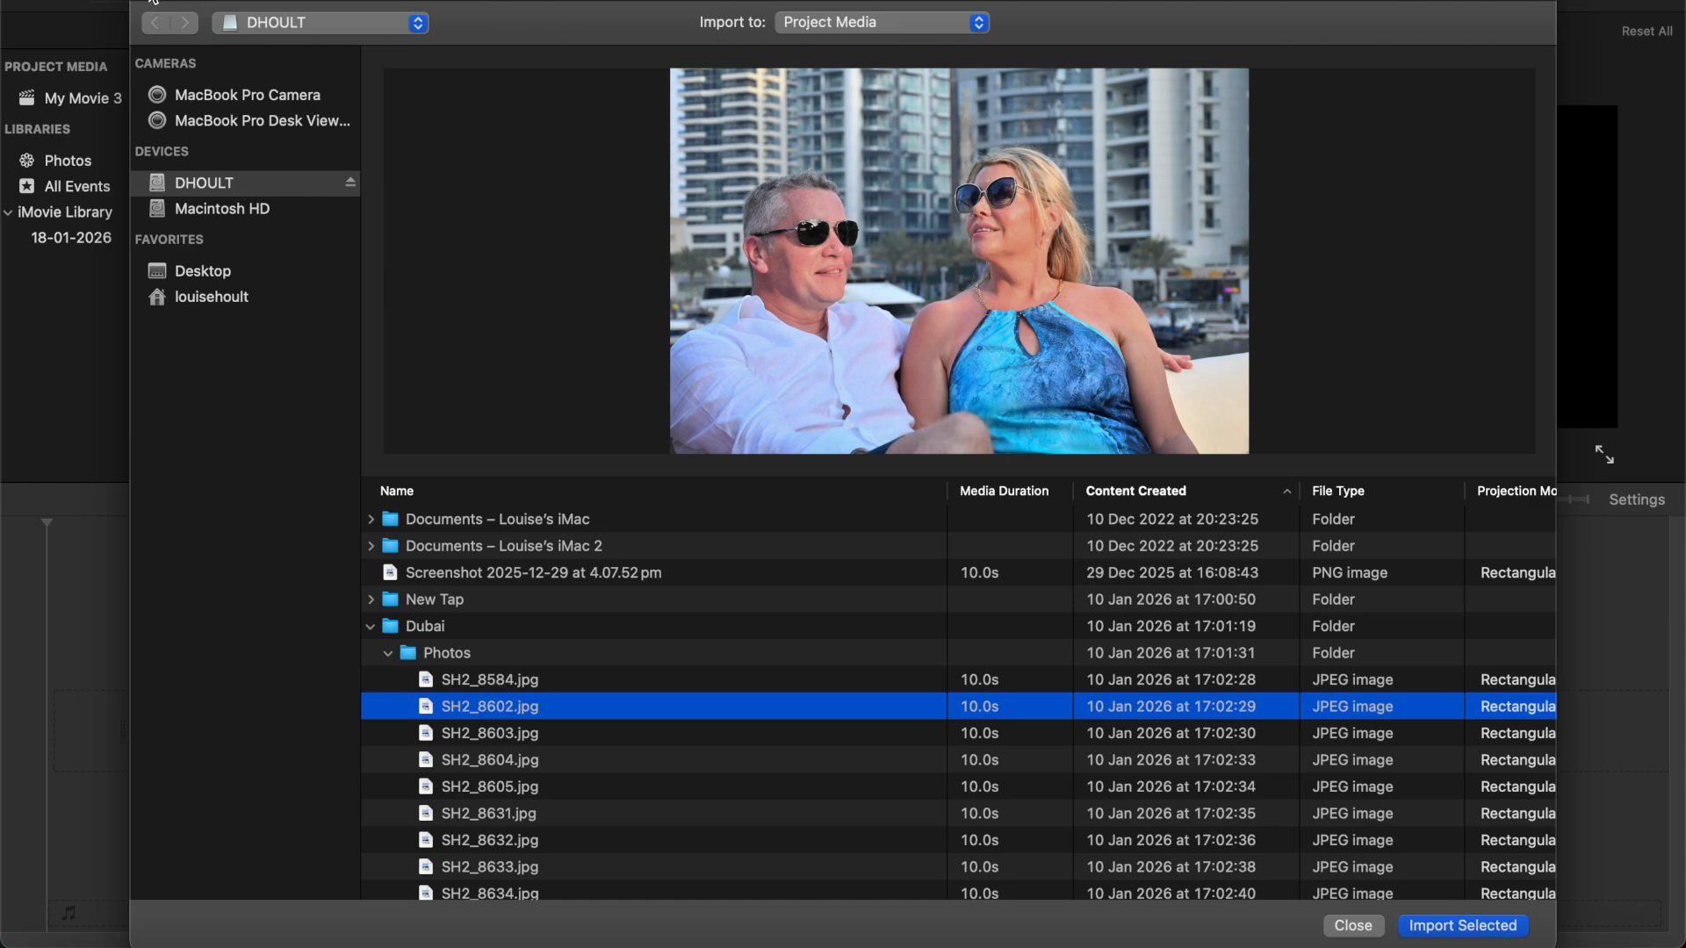
pyautogui.press('Escape')
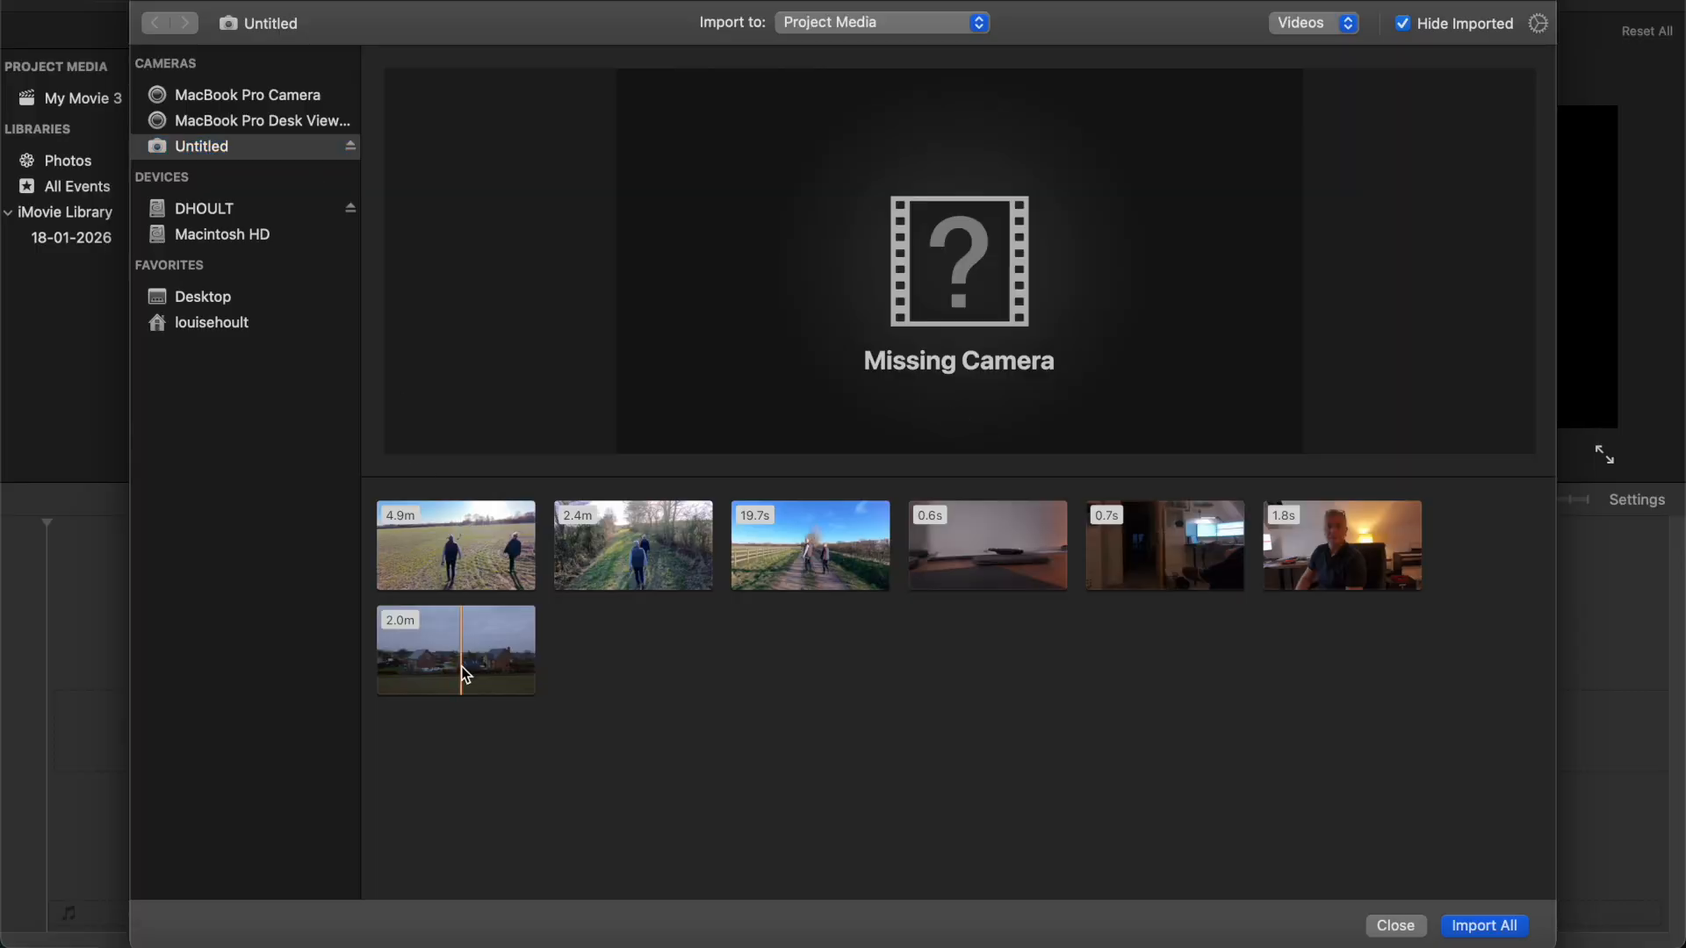
pyautogui.click(458, 676)
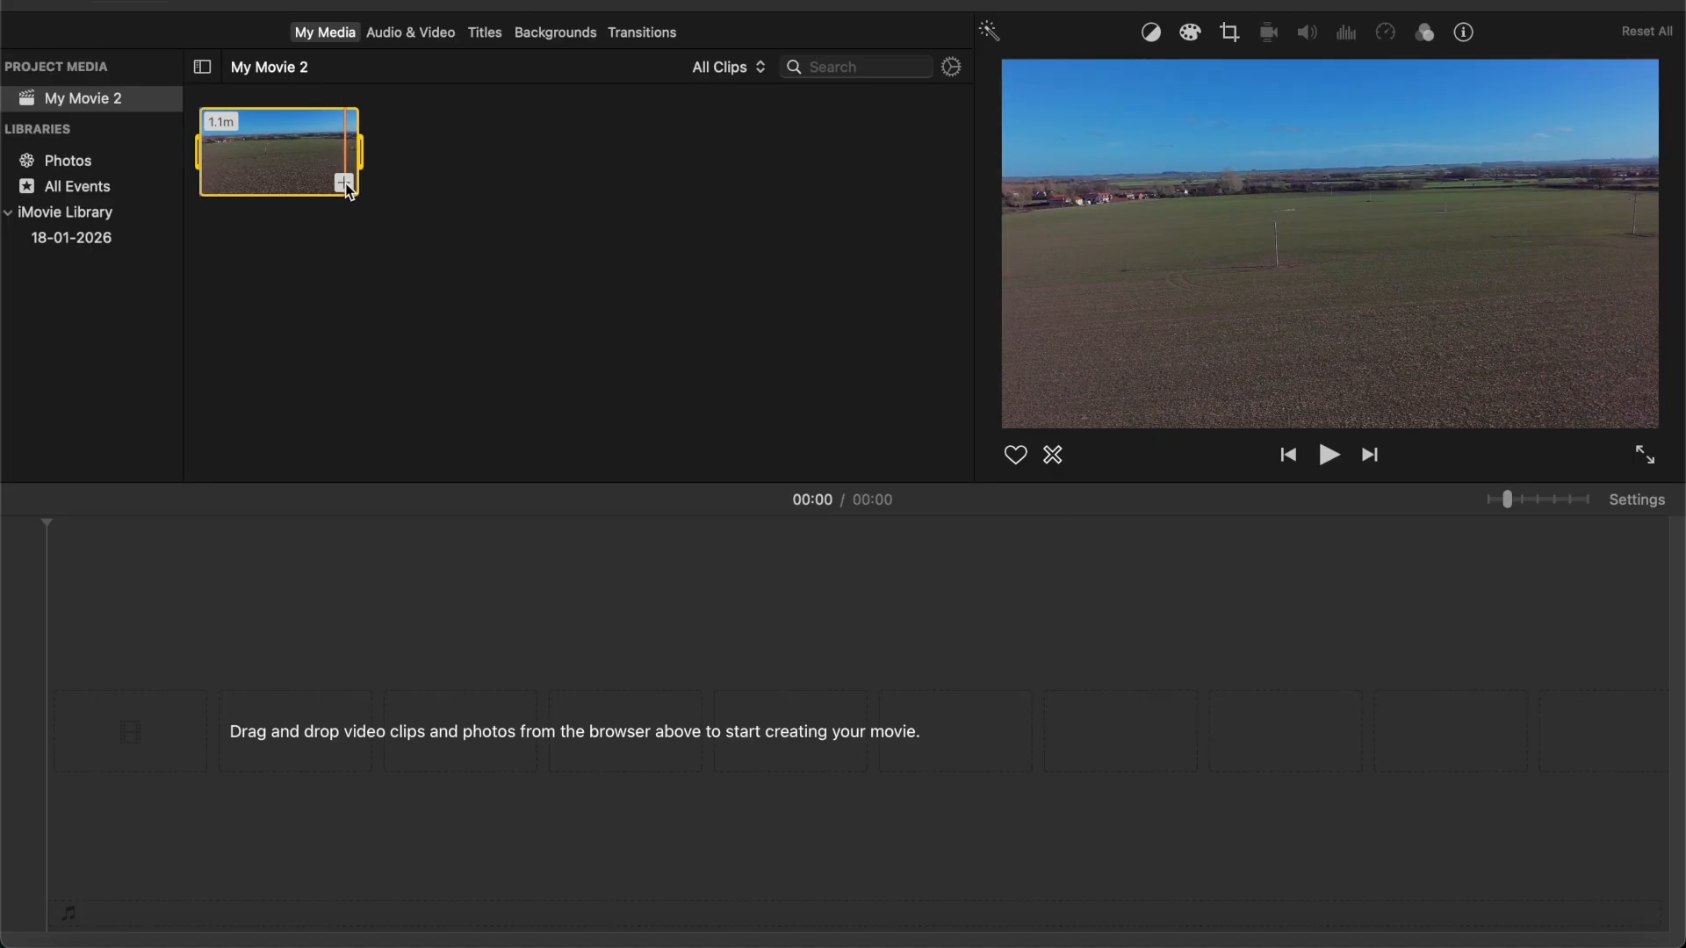
# Place the 1.1-minute field clip on the empty timeline and delete it from there again
pyautogui.moveTo(281, 148); pyautogui.dragTo(95, 746)
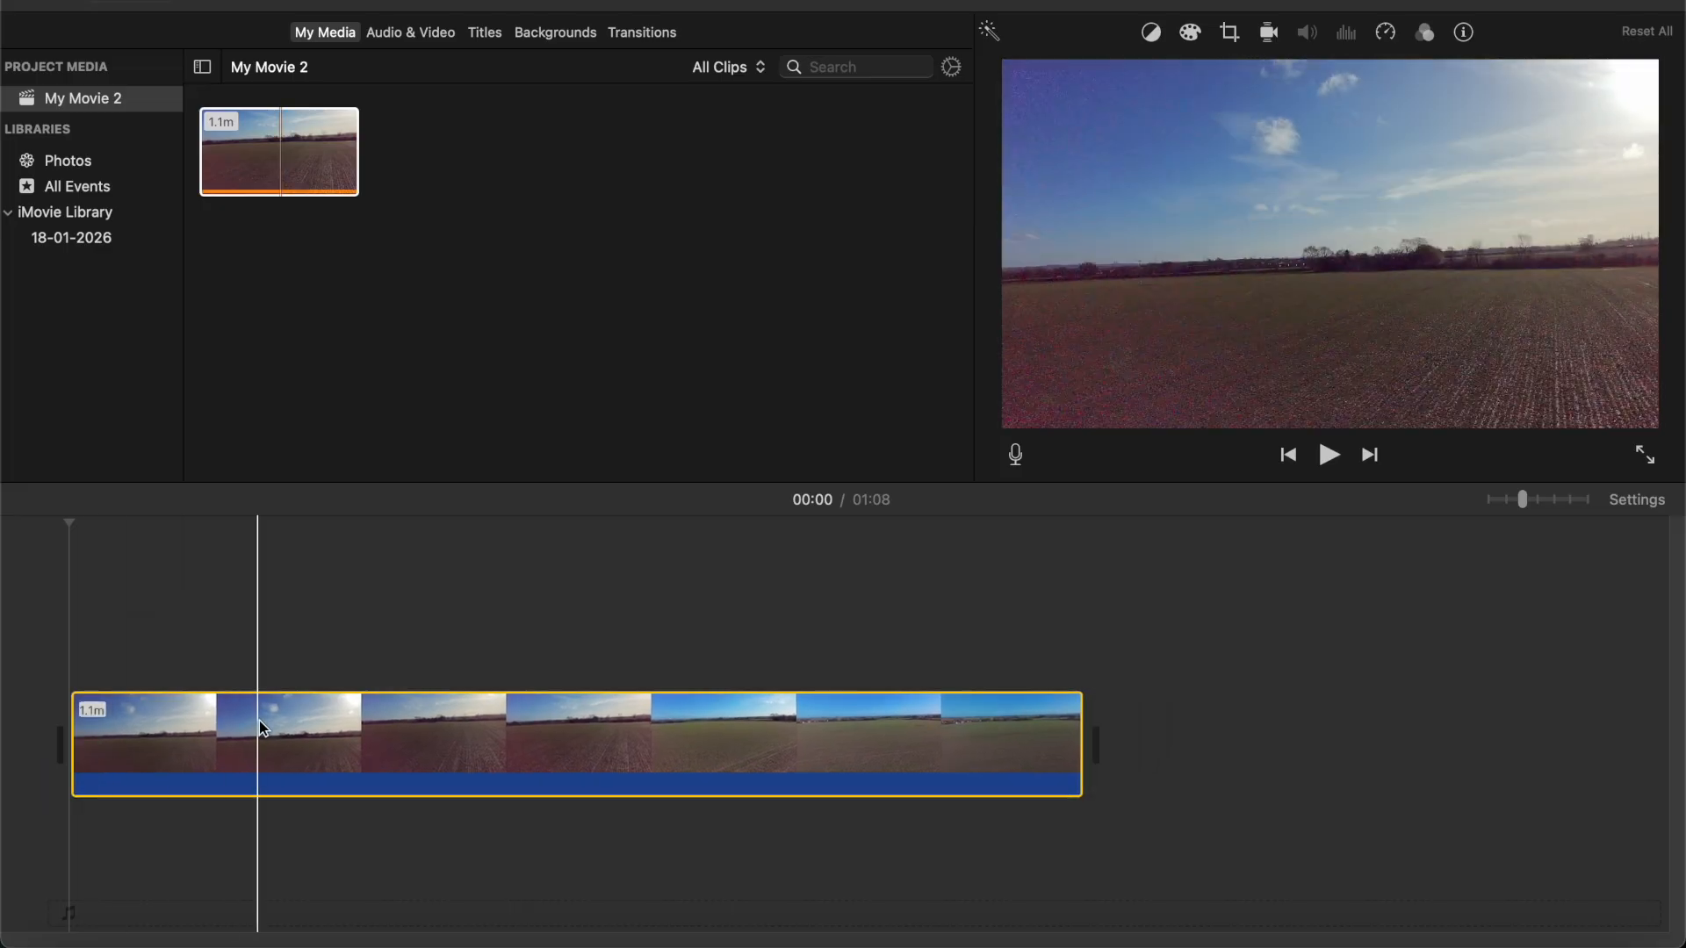
pyautogui.click(294, 744)
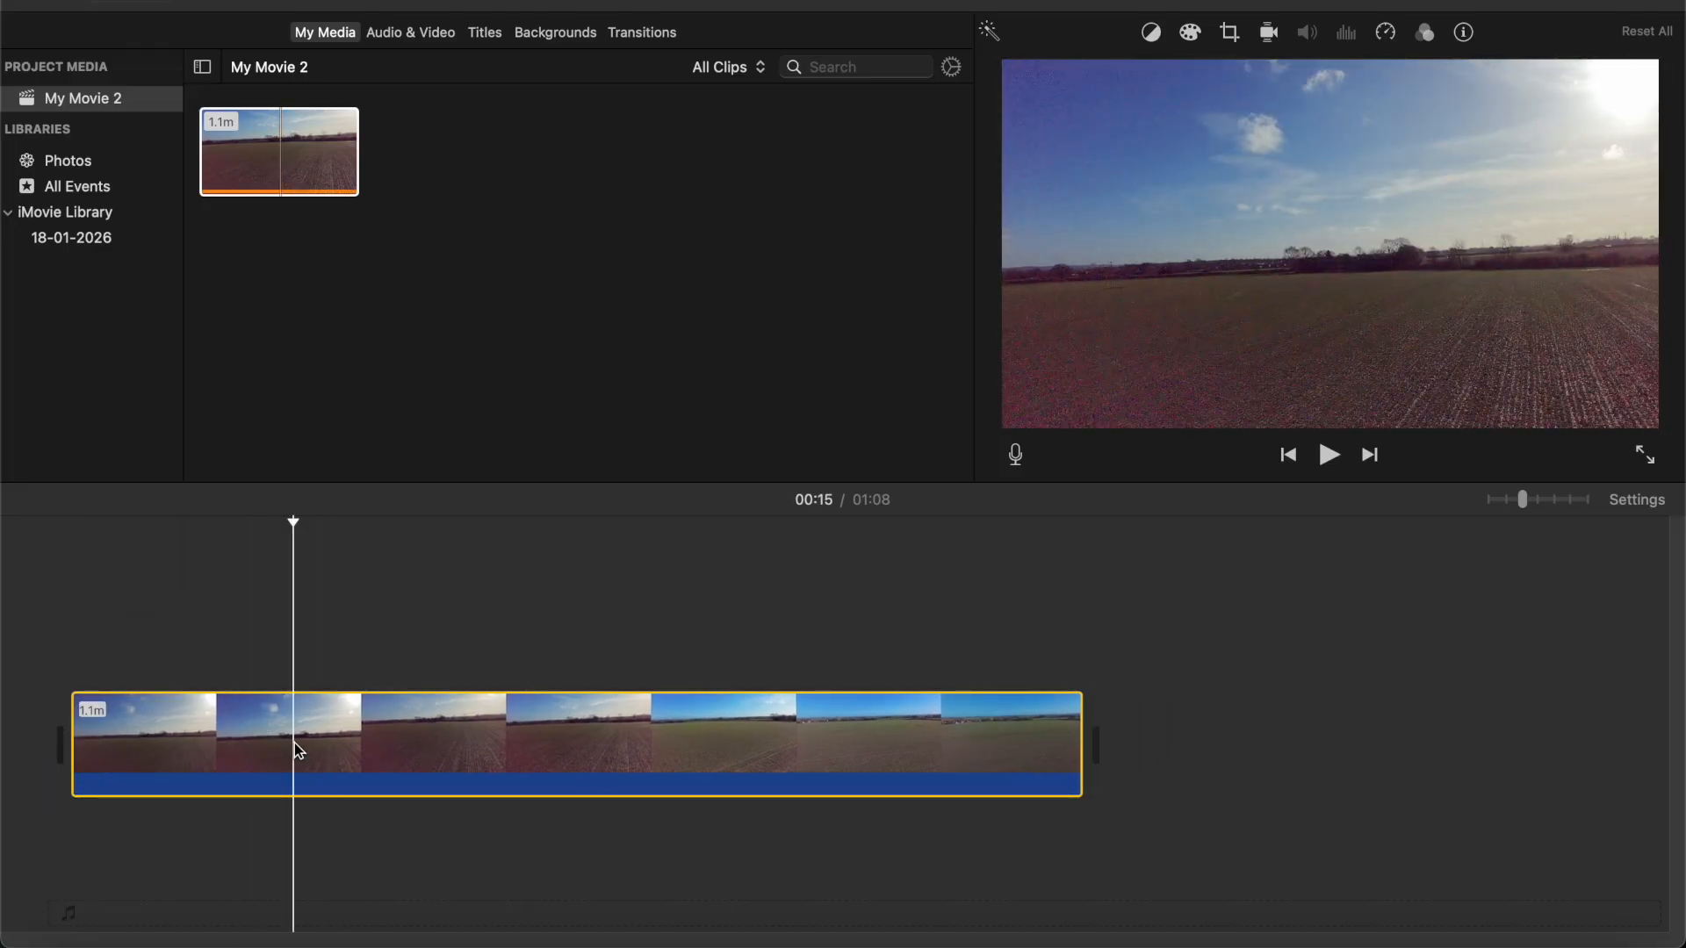
pyautogui.press('Delete')
# Add the 1.1-minute field clip from the project media to the timeline and select it there at about 00:09
pyautogui.click(267, 187)
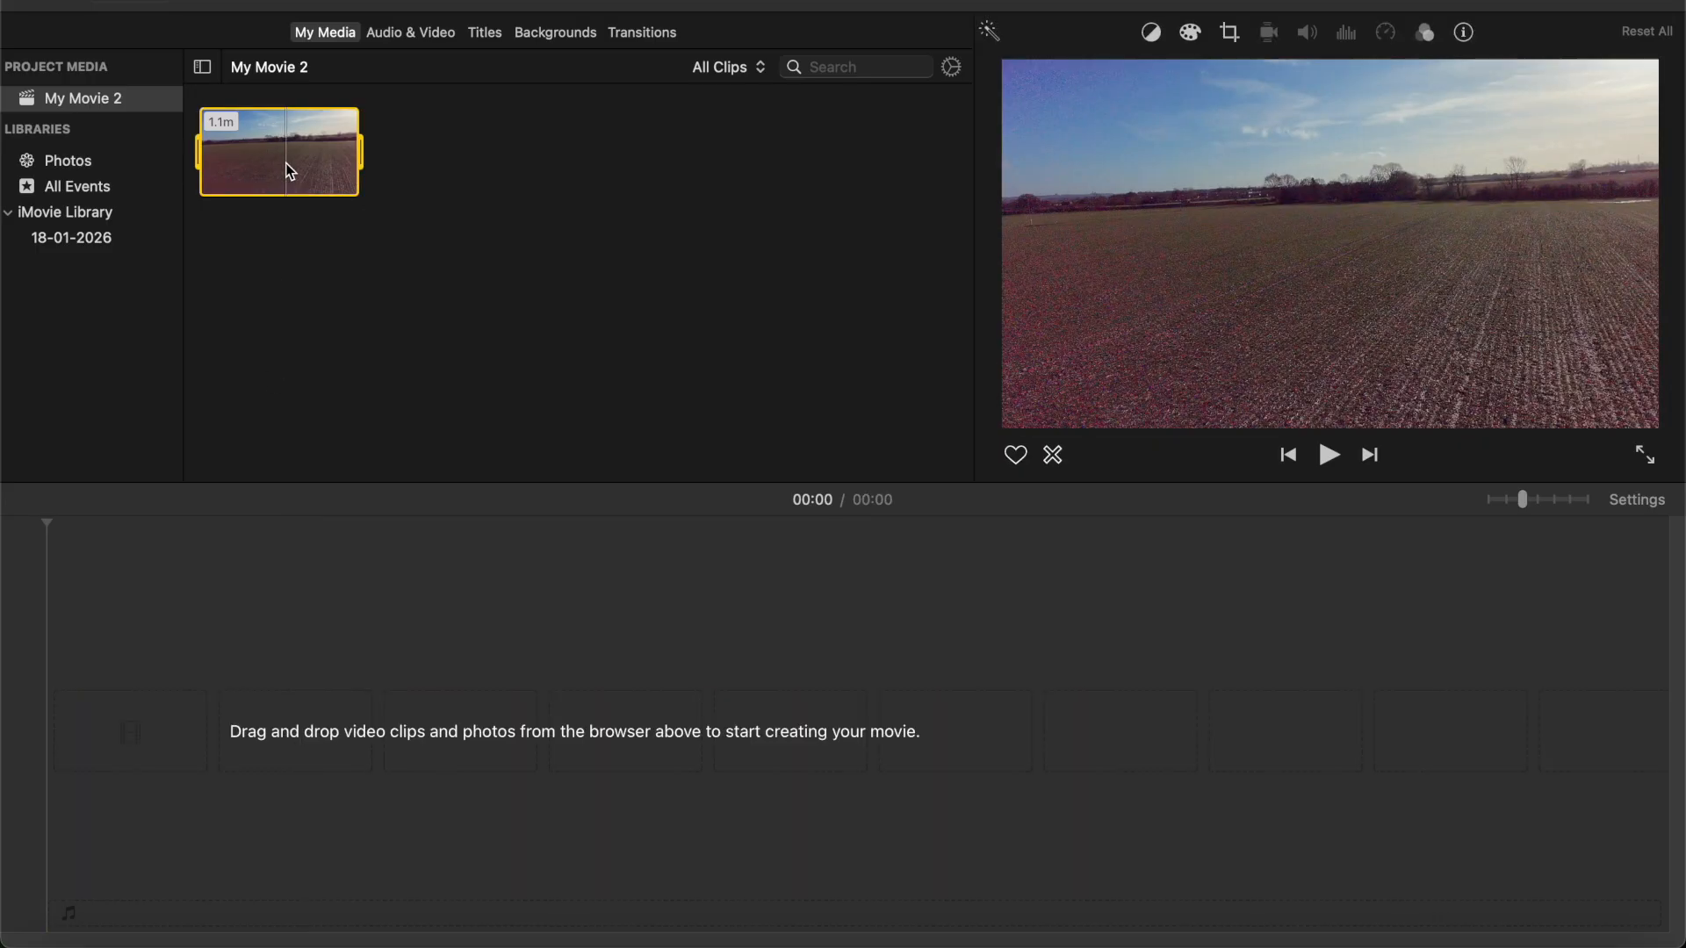
pyautogui.click(345, 183)
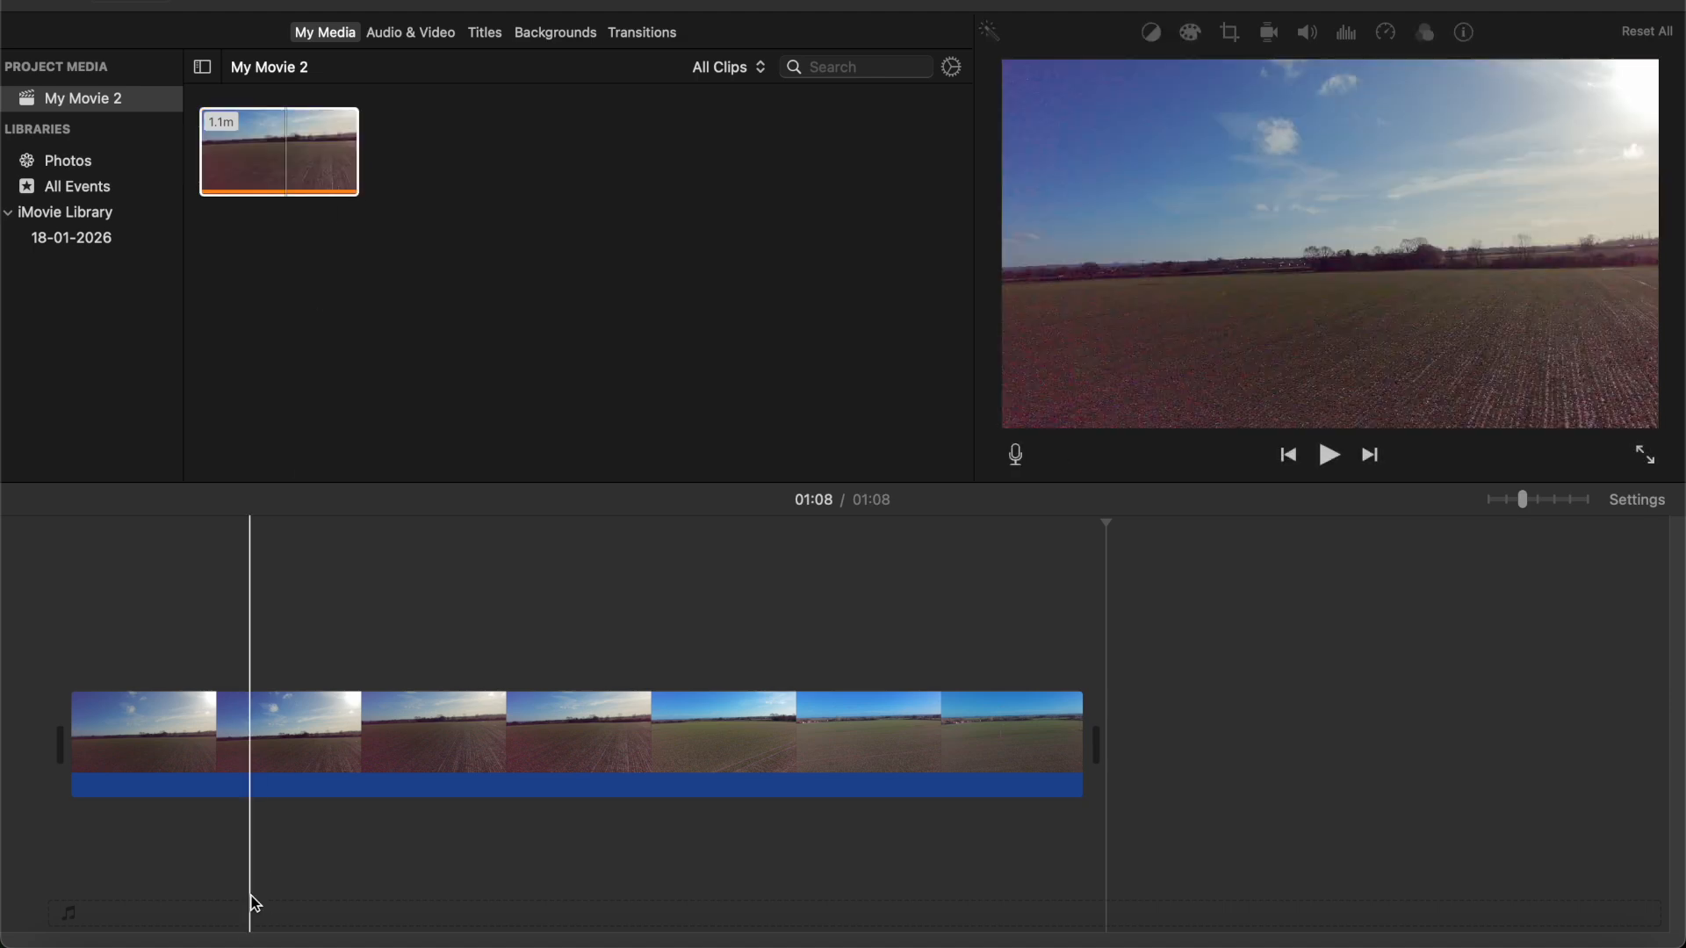
pyautogui.click(209, 777)
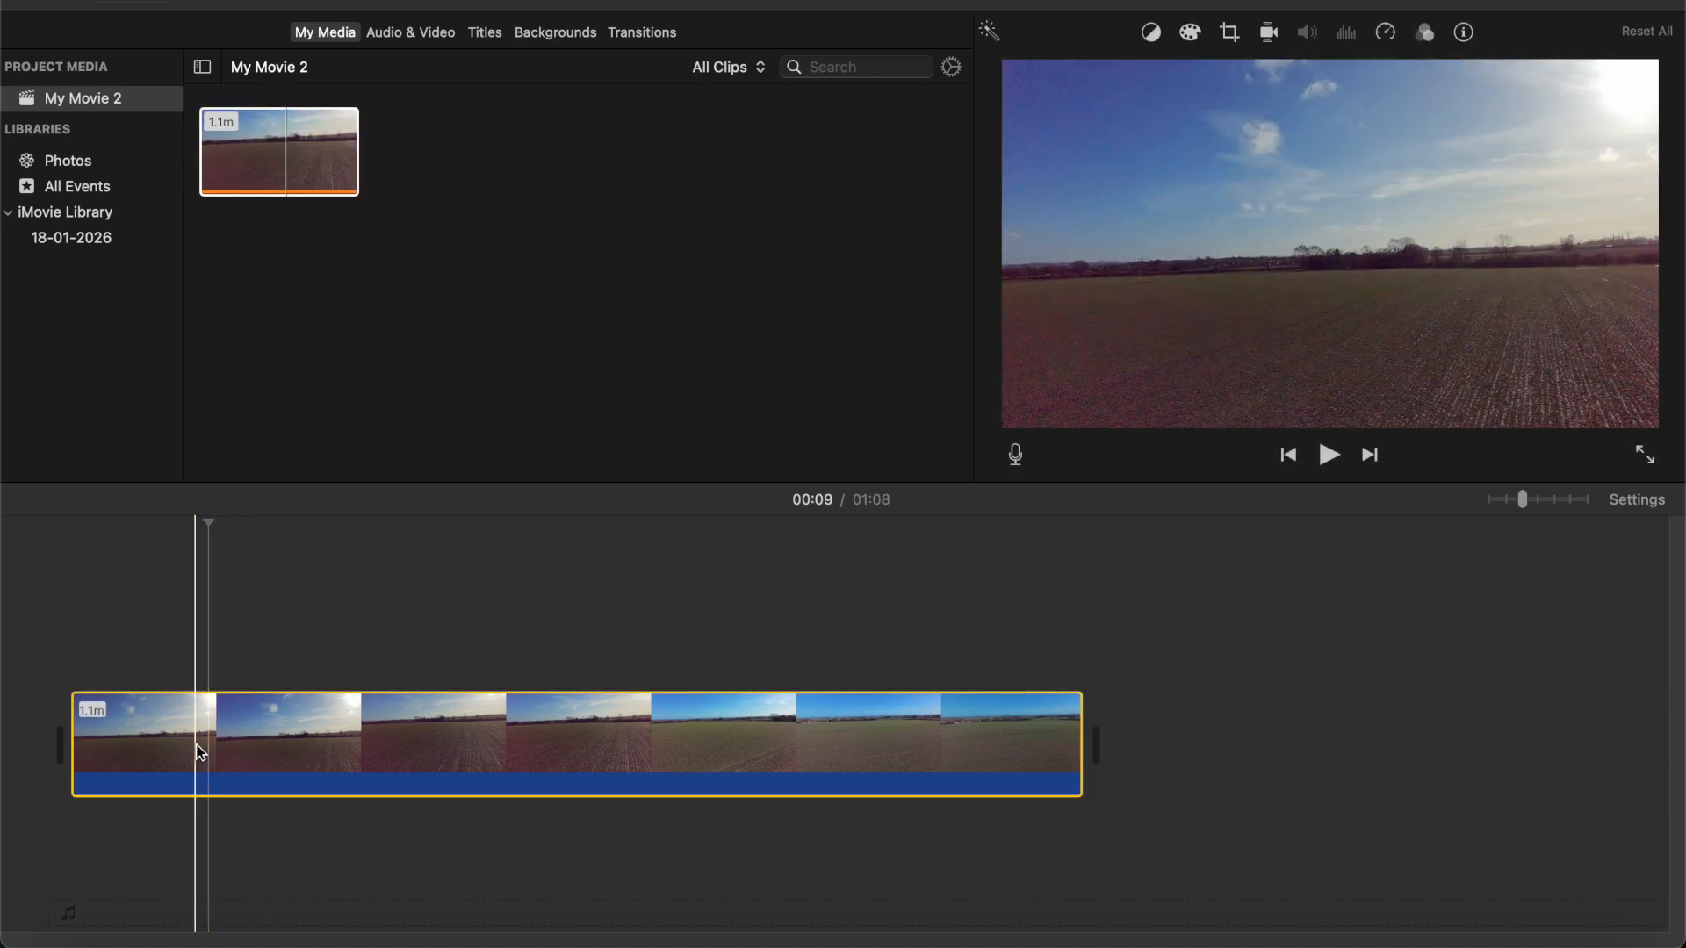
# Examine the editing options offered for the timeline clip, such as splitting, trimming and speed editing
pyautogui.rightClick(197, 746)
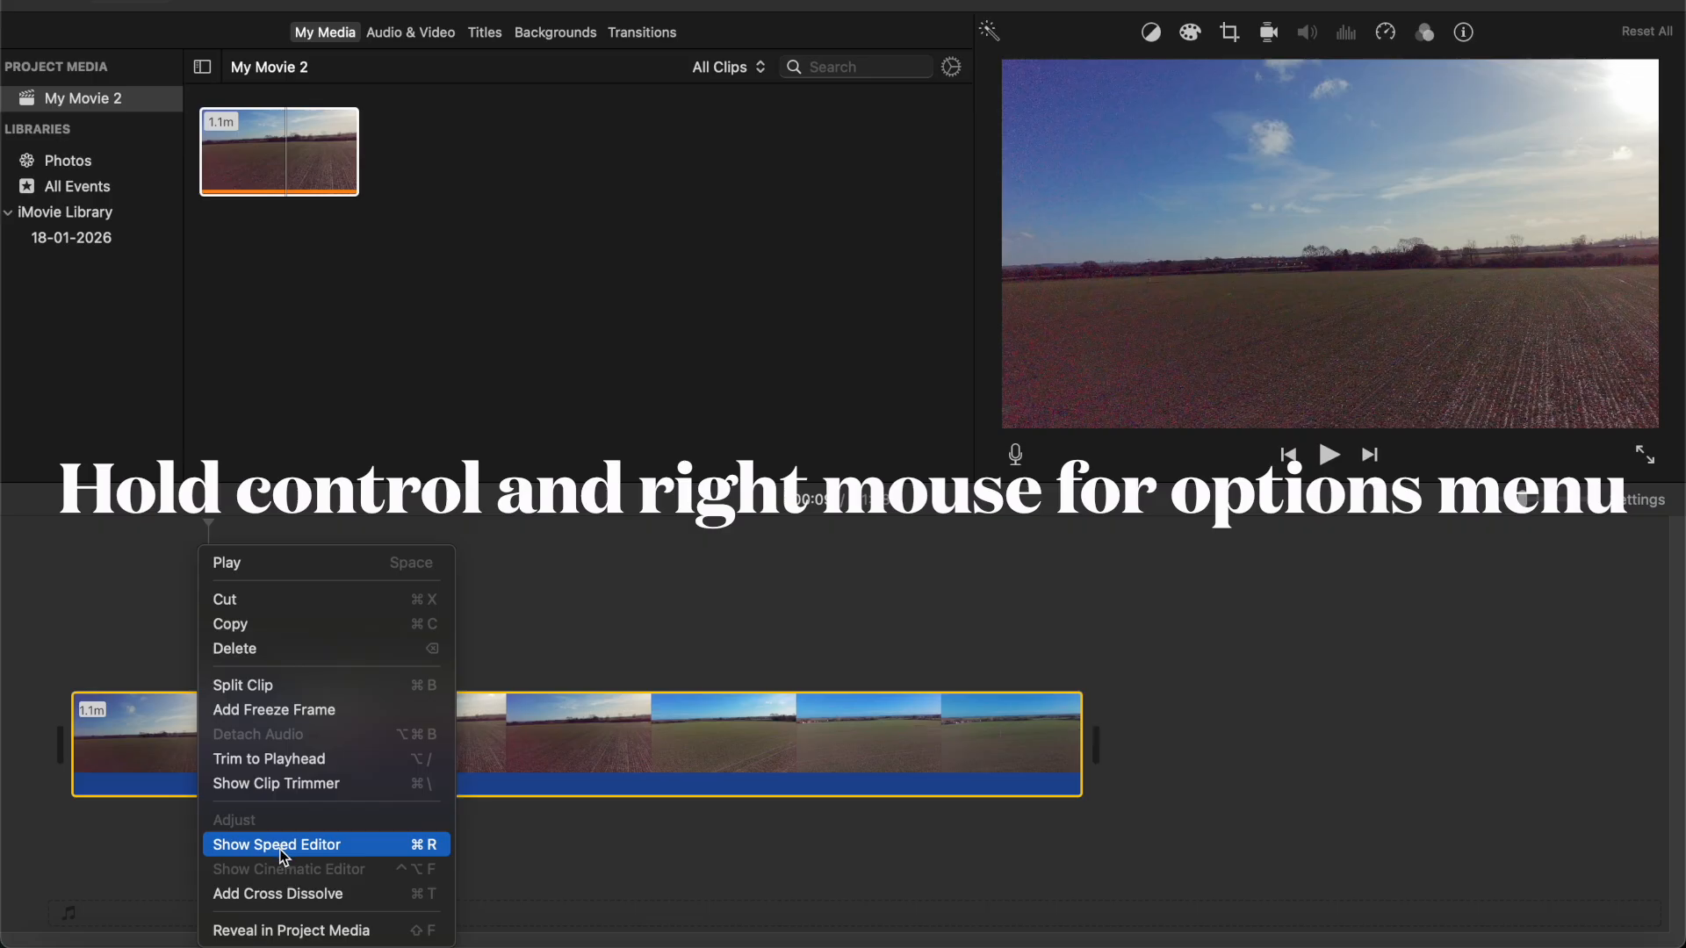
pyautogui.click(175, 742)
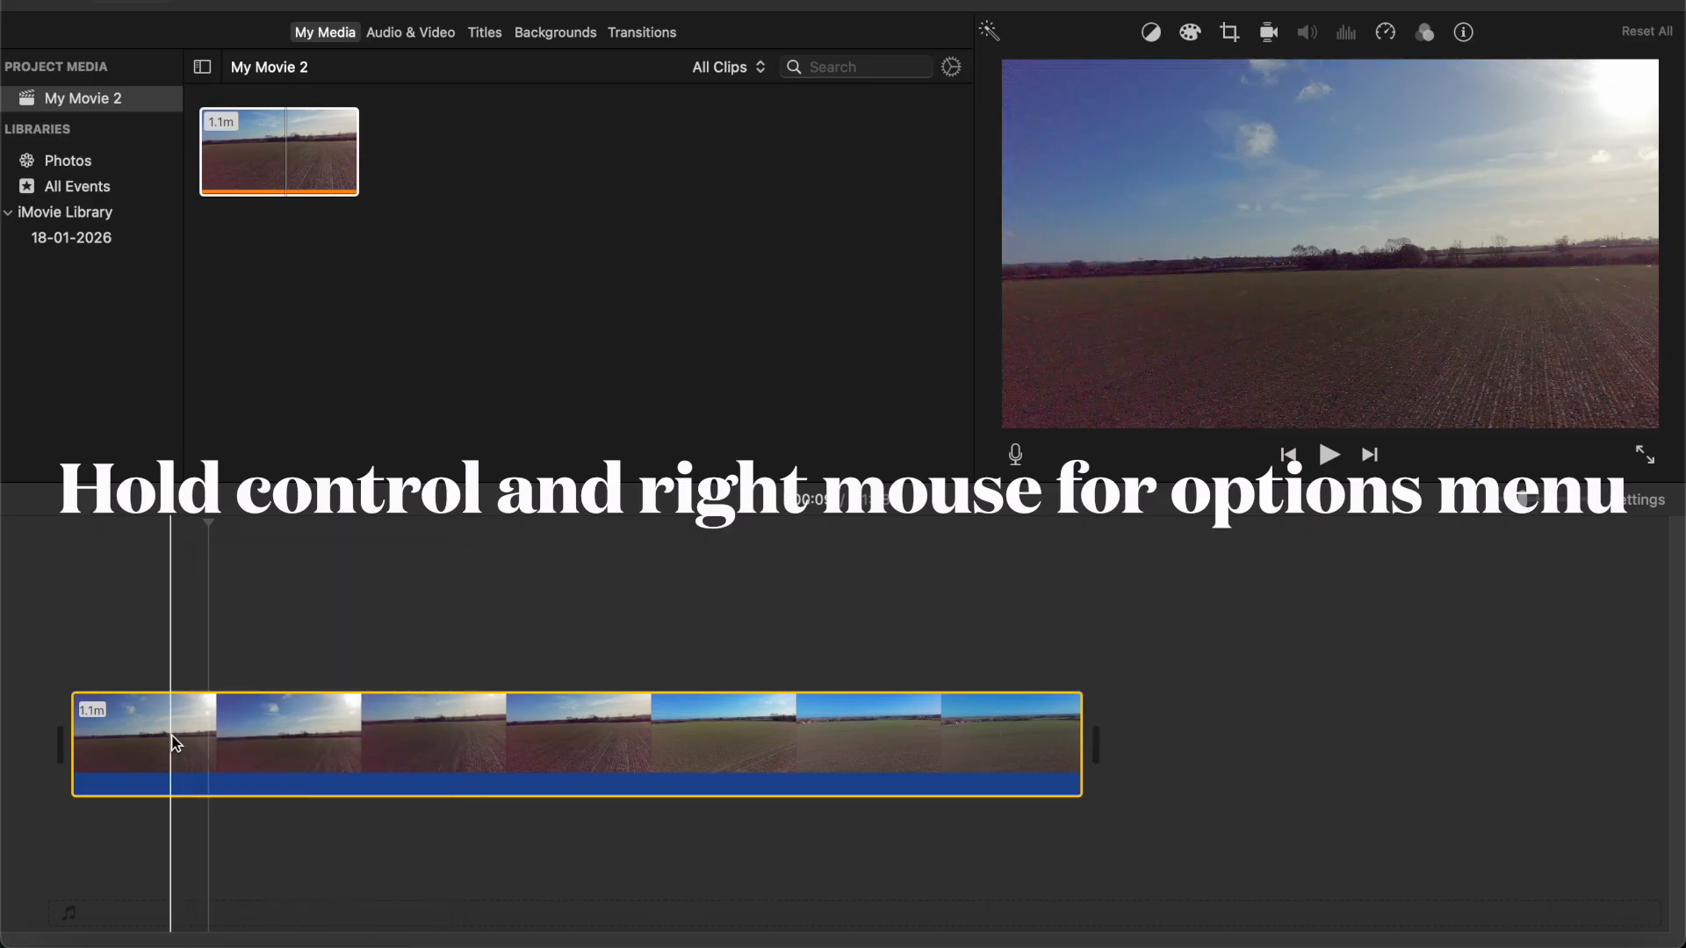
pyautogui.rightClick(175, 743)
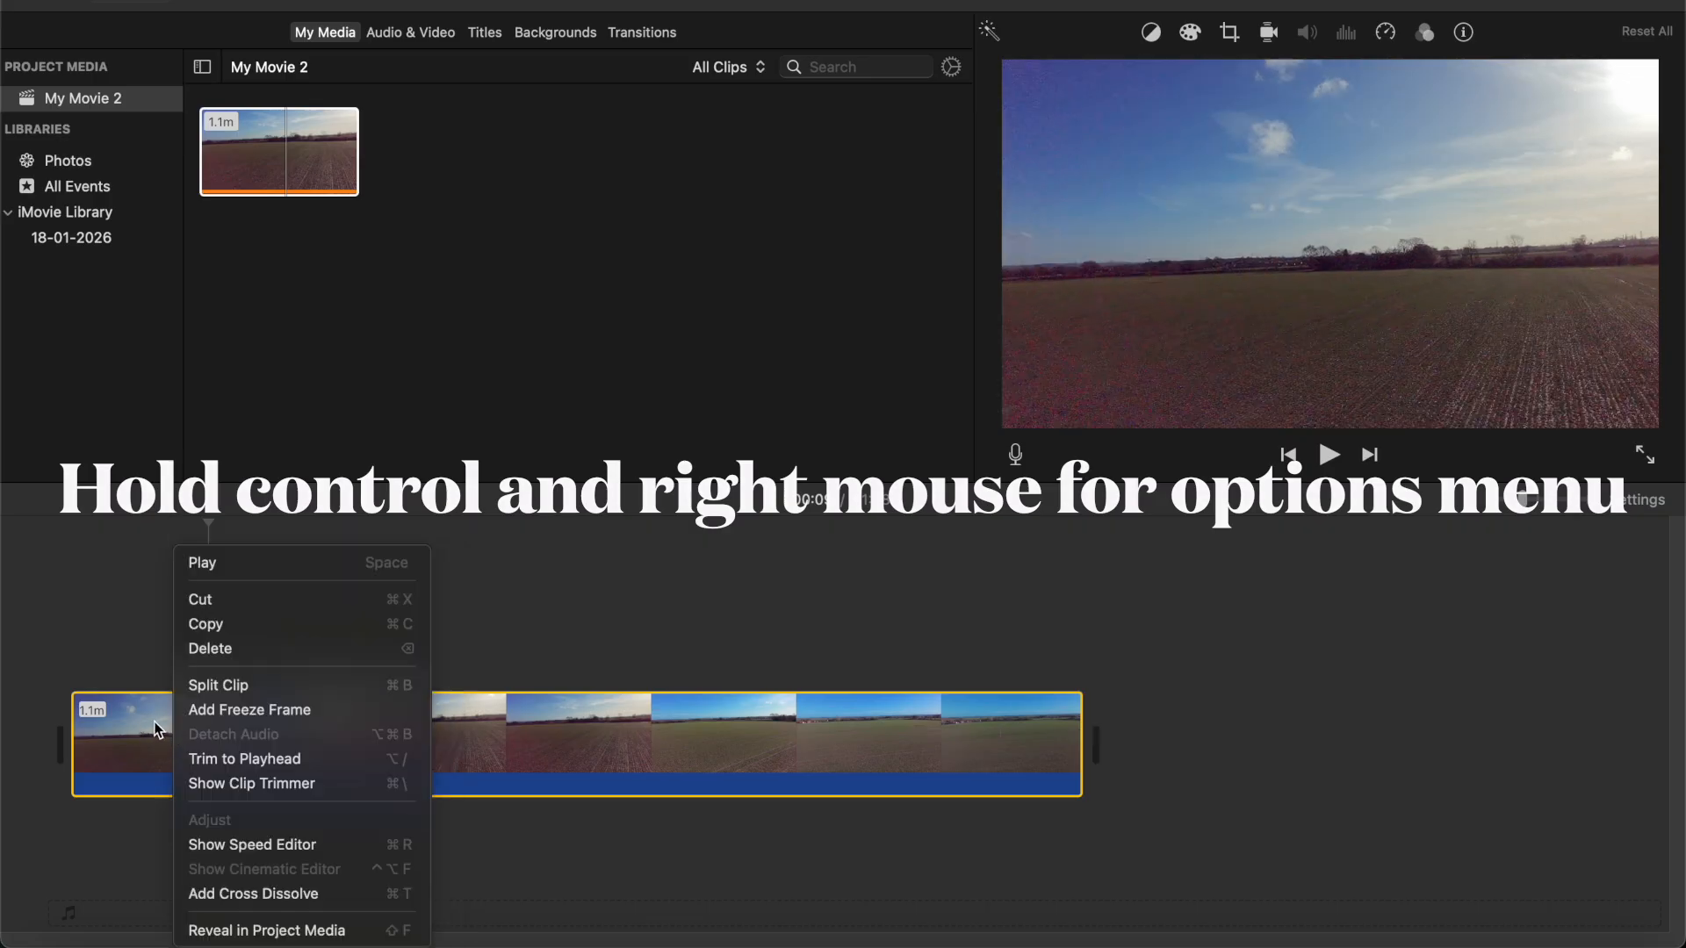
pyautogui.click(510, 740)
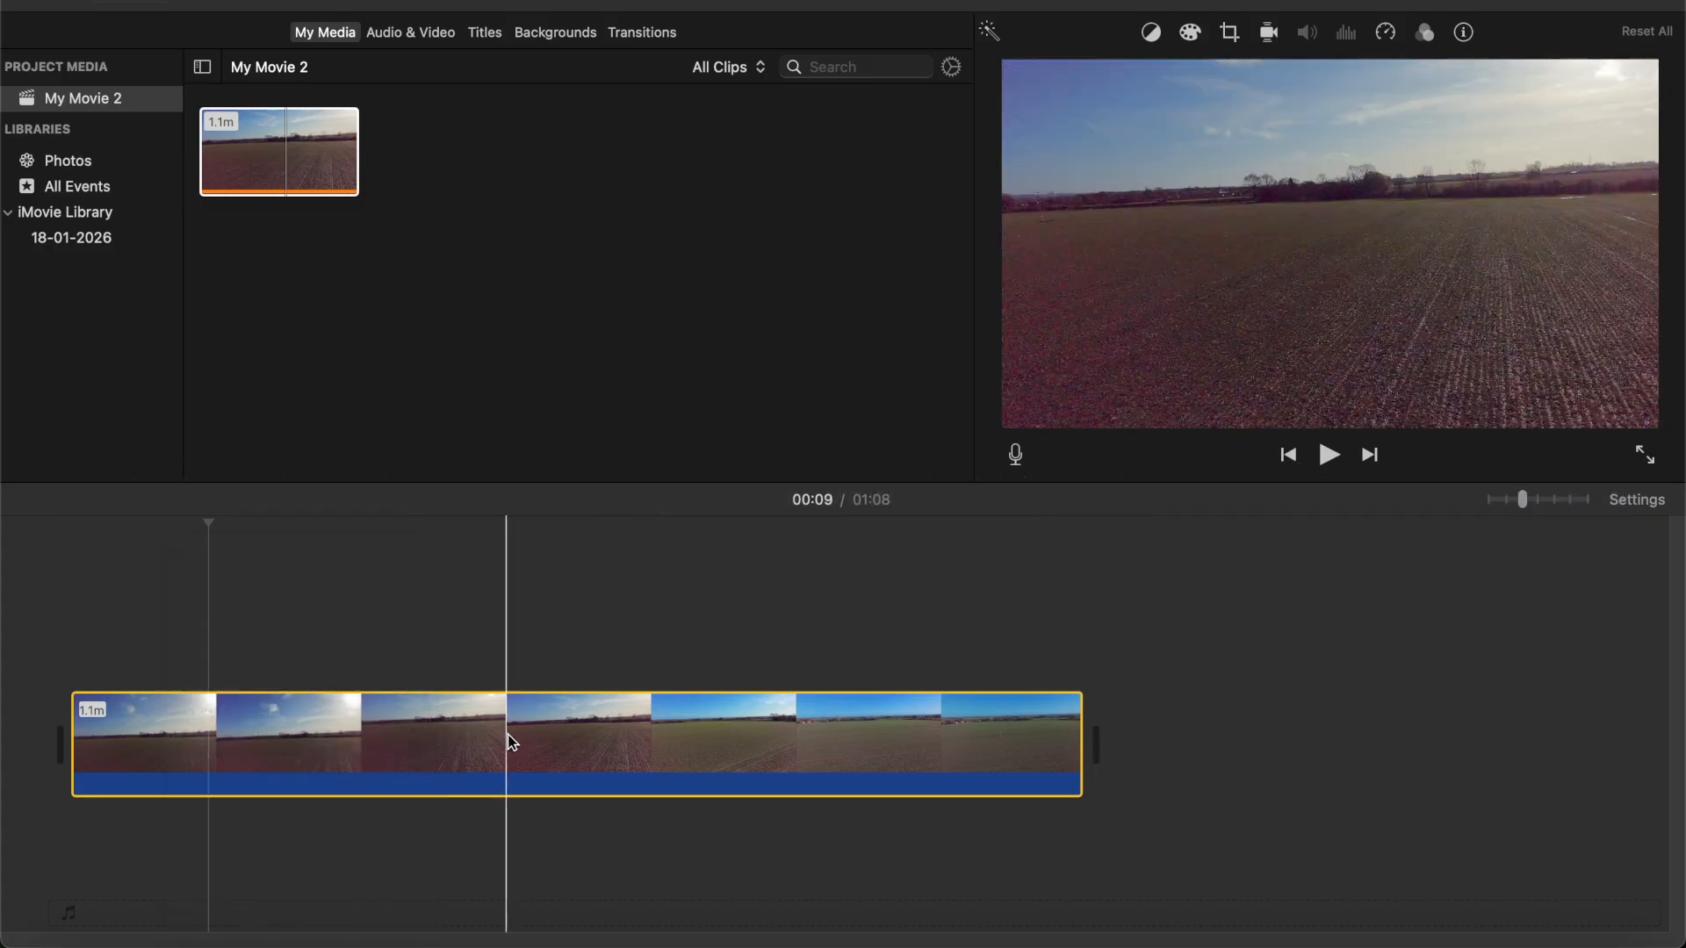
# Play the movie from the beginning of the clip and pause at about 00:09
pyautogui.click(72, 709)
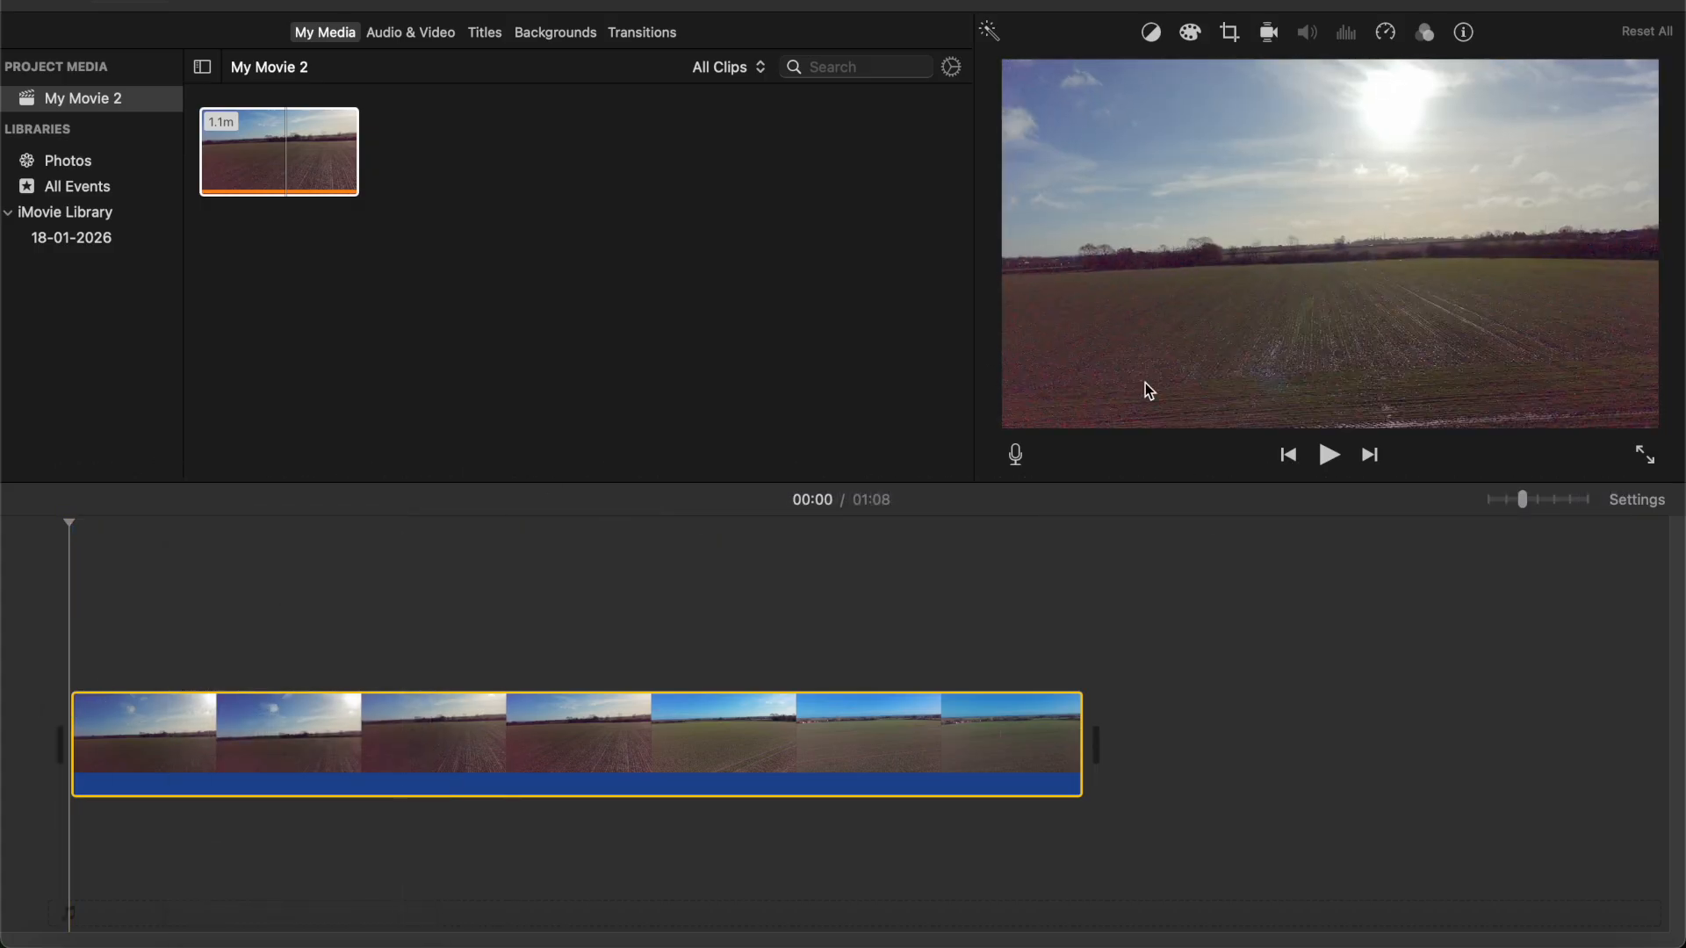
pyautogui.click(1327, 458)
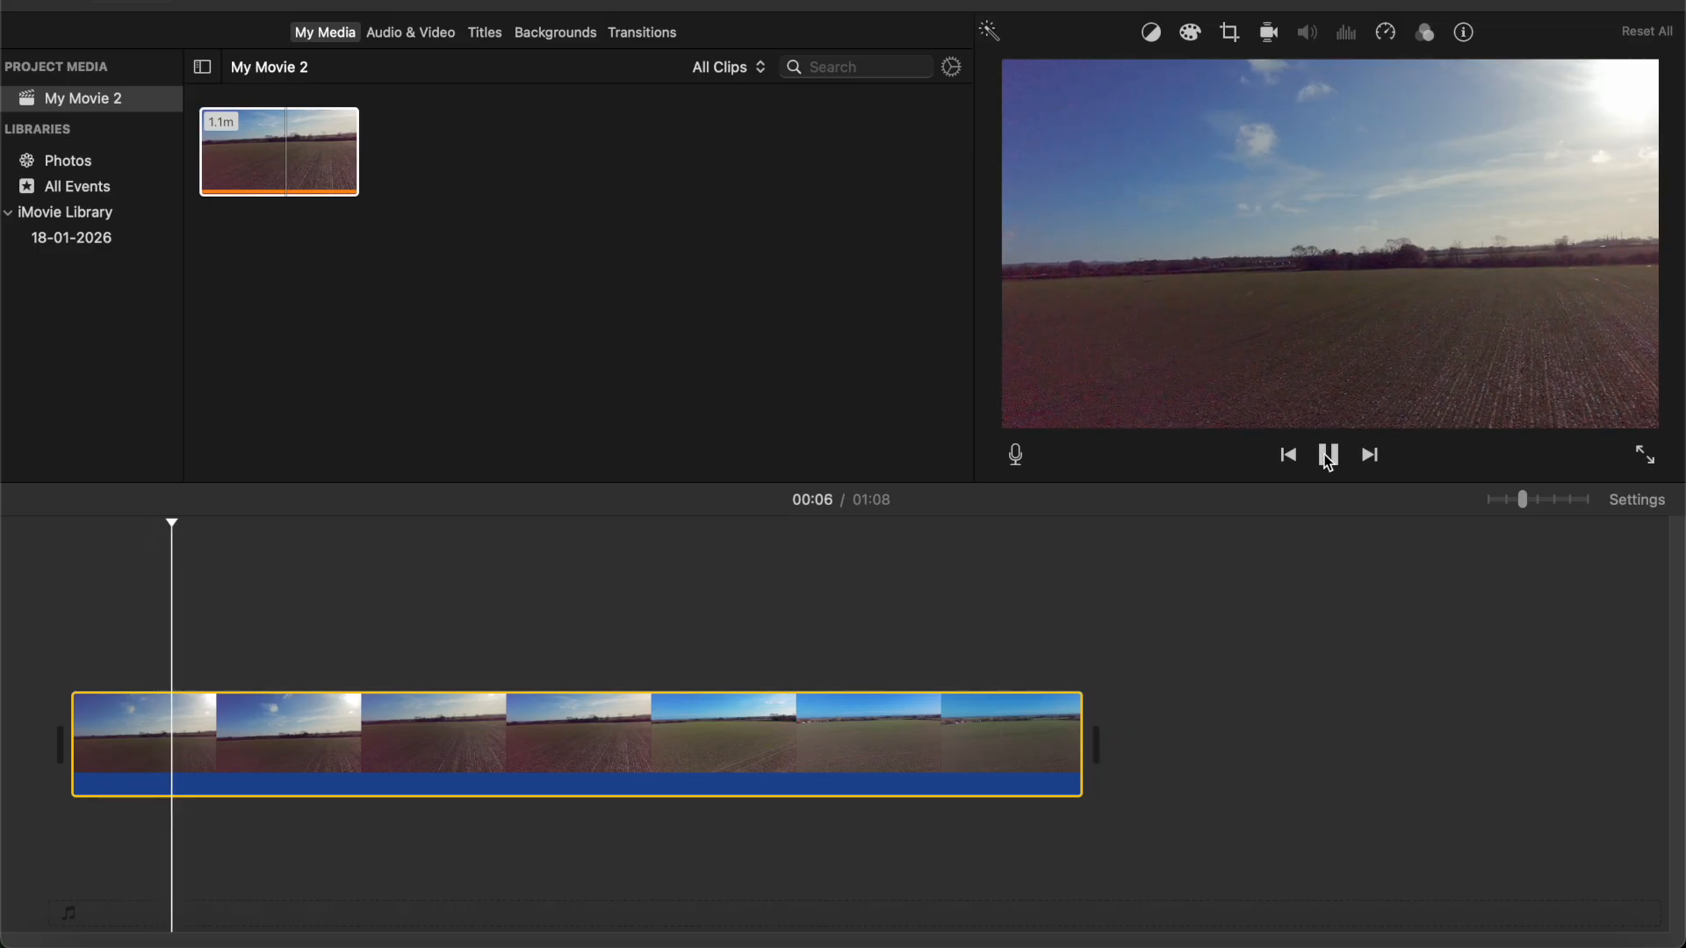
pyautogui.click(1331, 460)
# Split the timeline clip at 00:13
pyautogui.moveTo(1524, 499); pyautogui.dragTo(1549, 503)
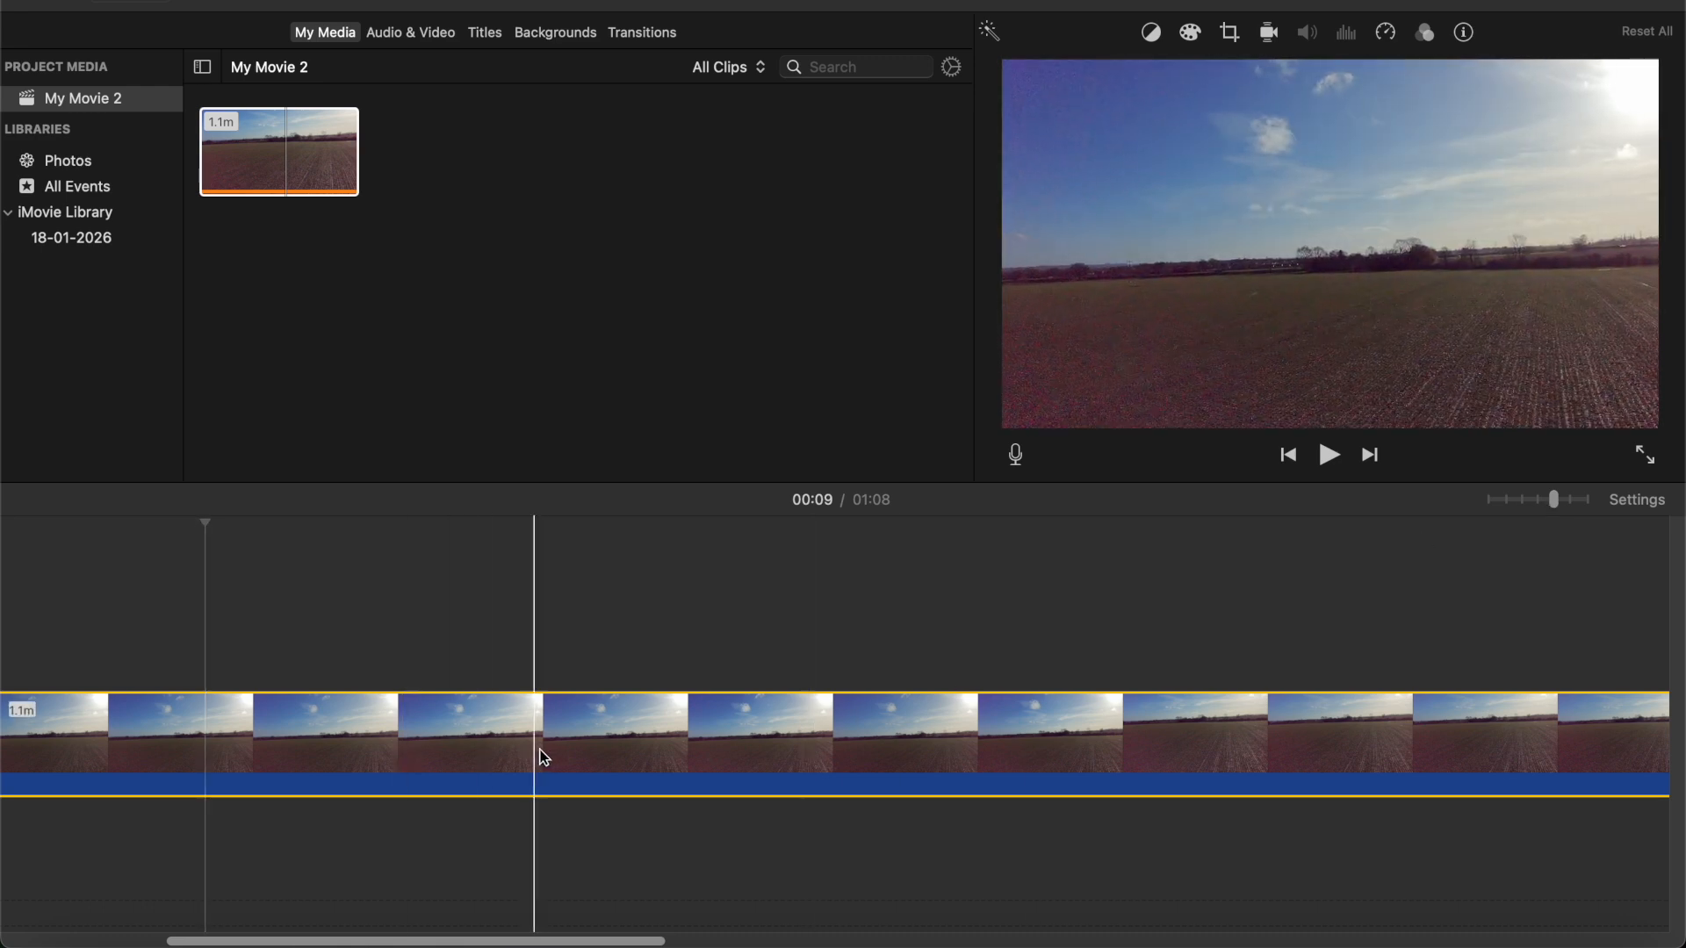
pyautogui.click(546, 756)
pyautogui.rightClick(546, 754)
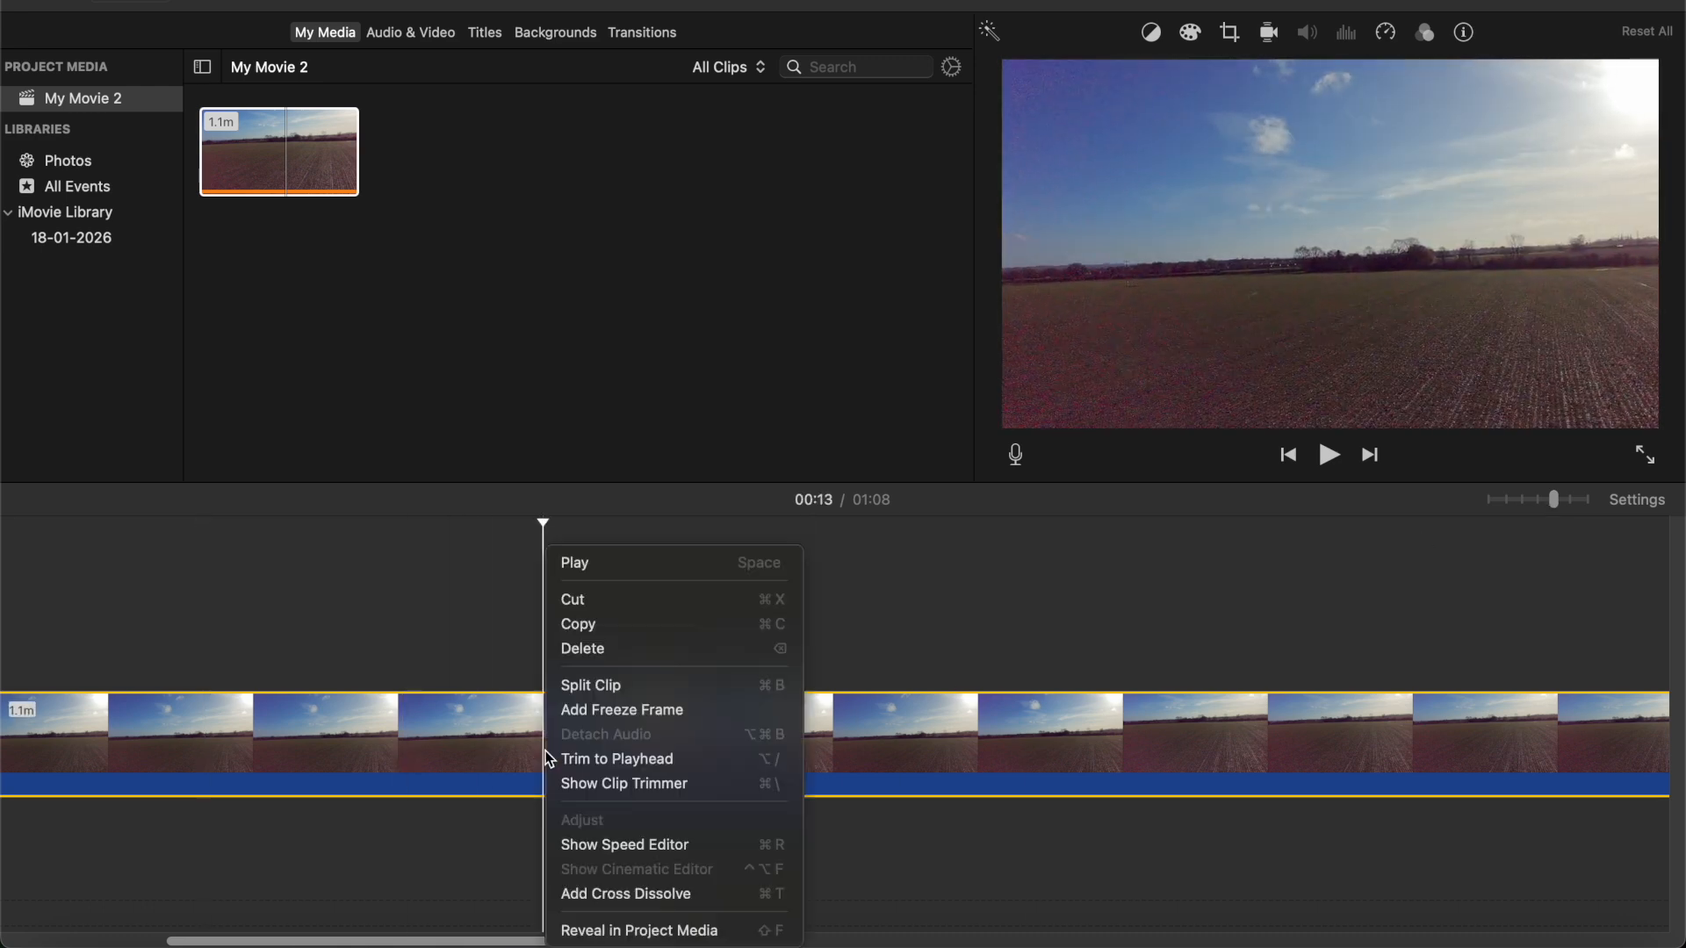
pyautogui.click(581, 690)
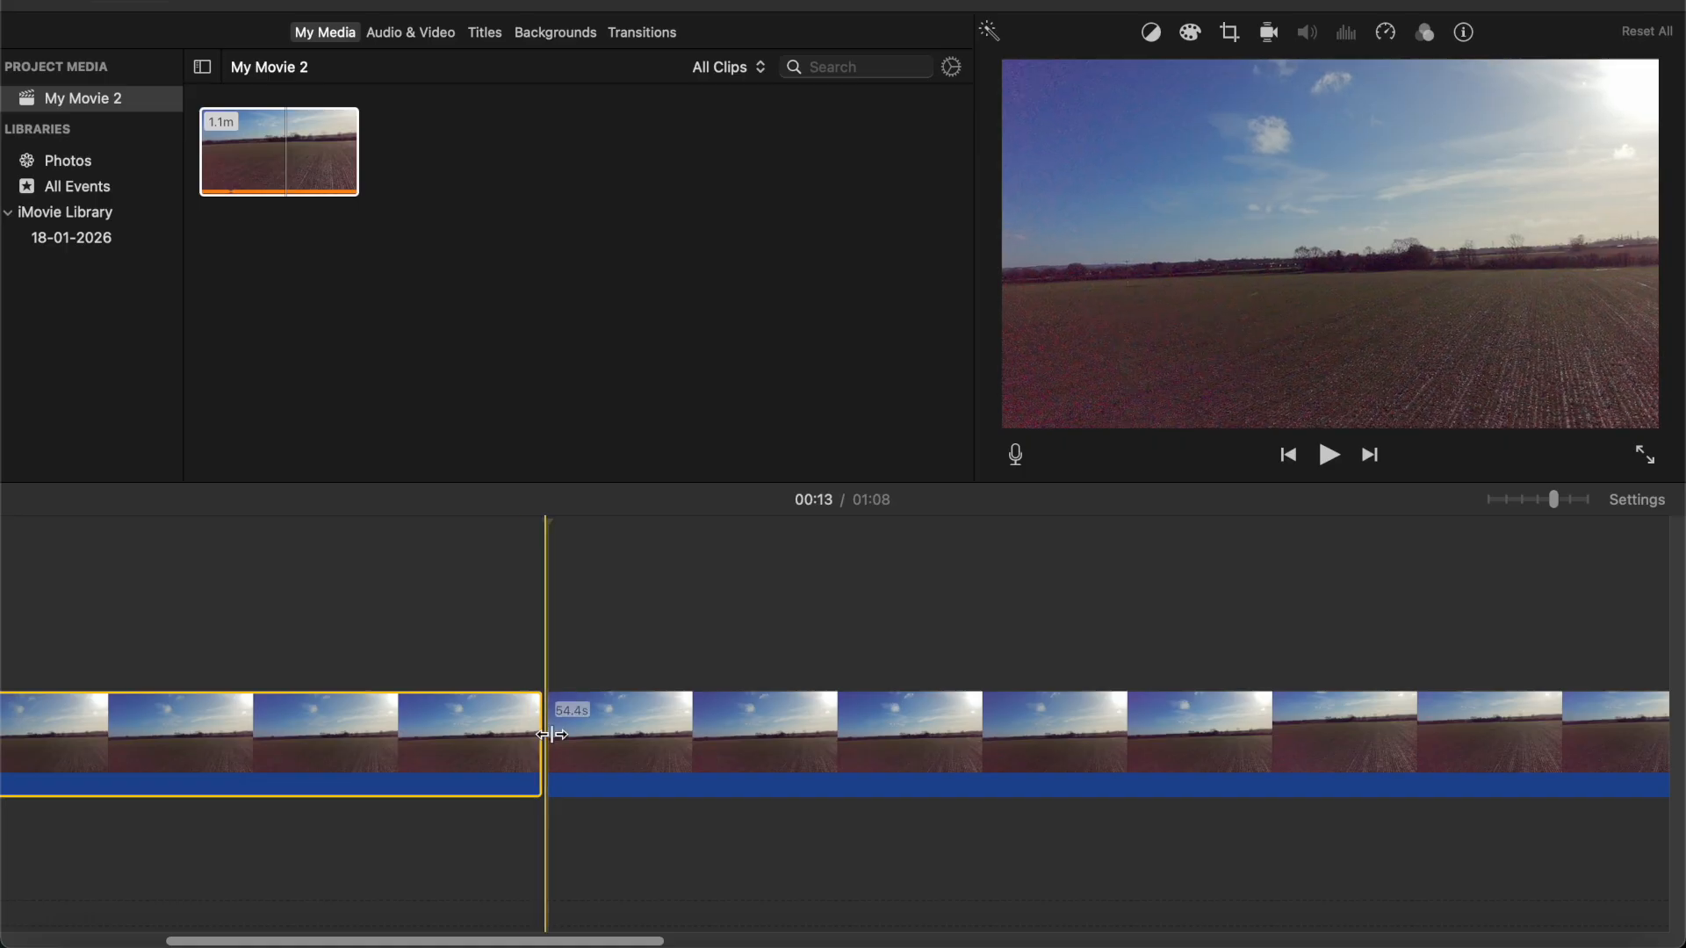
# Undo the clip split and fit the whole clip back into the timeline view
pyautogui.click(180, 0)
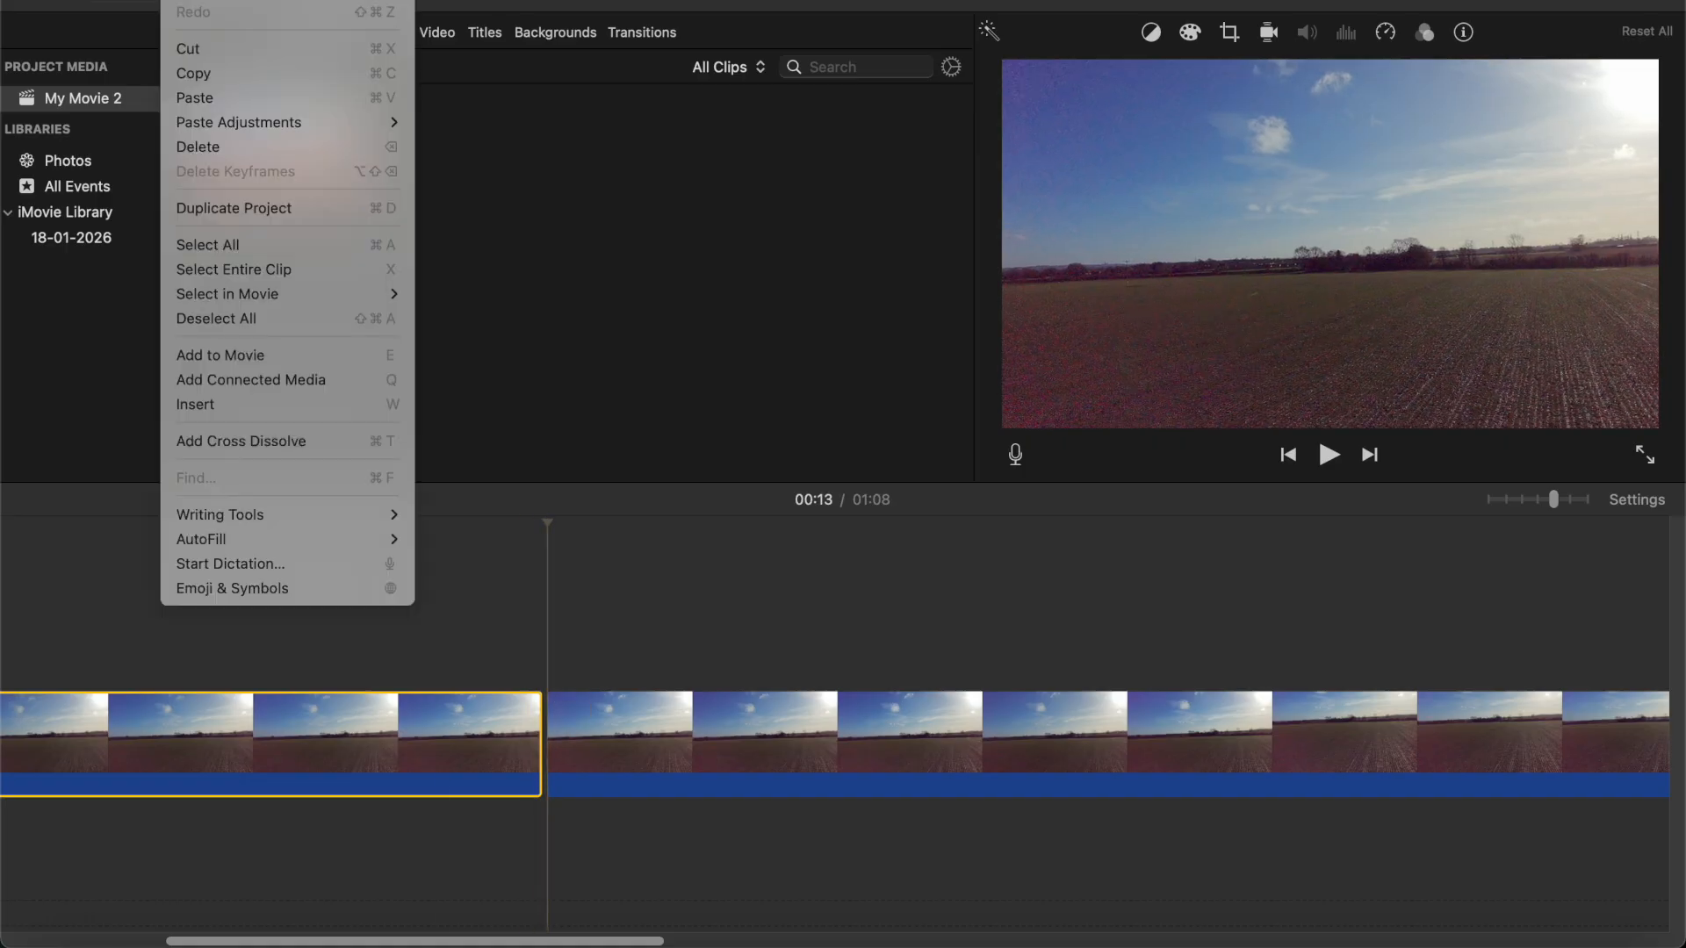
pyautogui.click(220, 0)
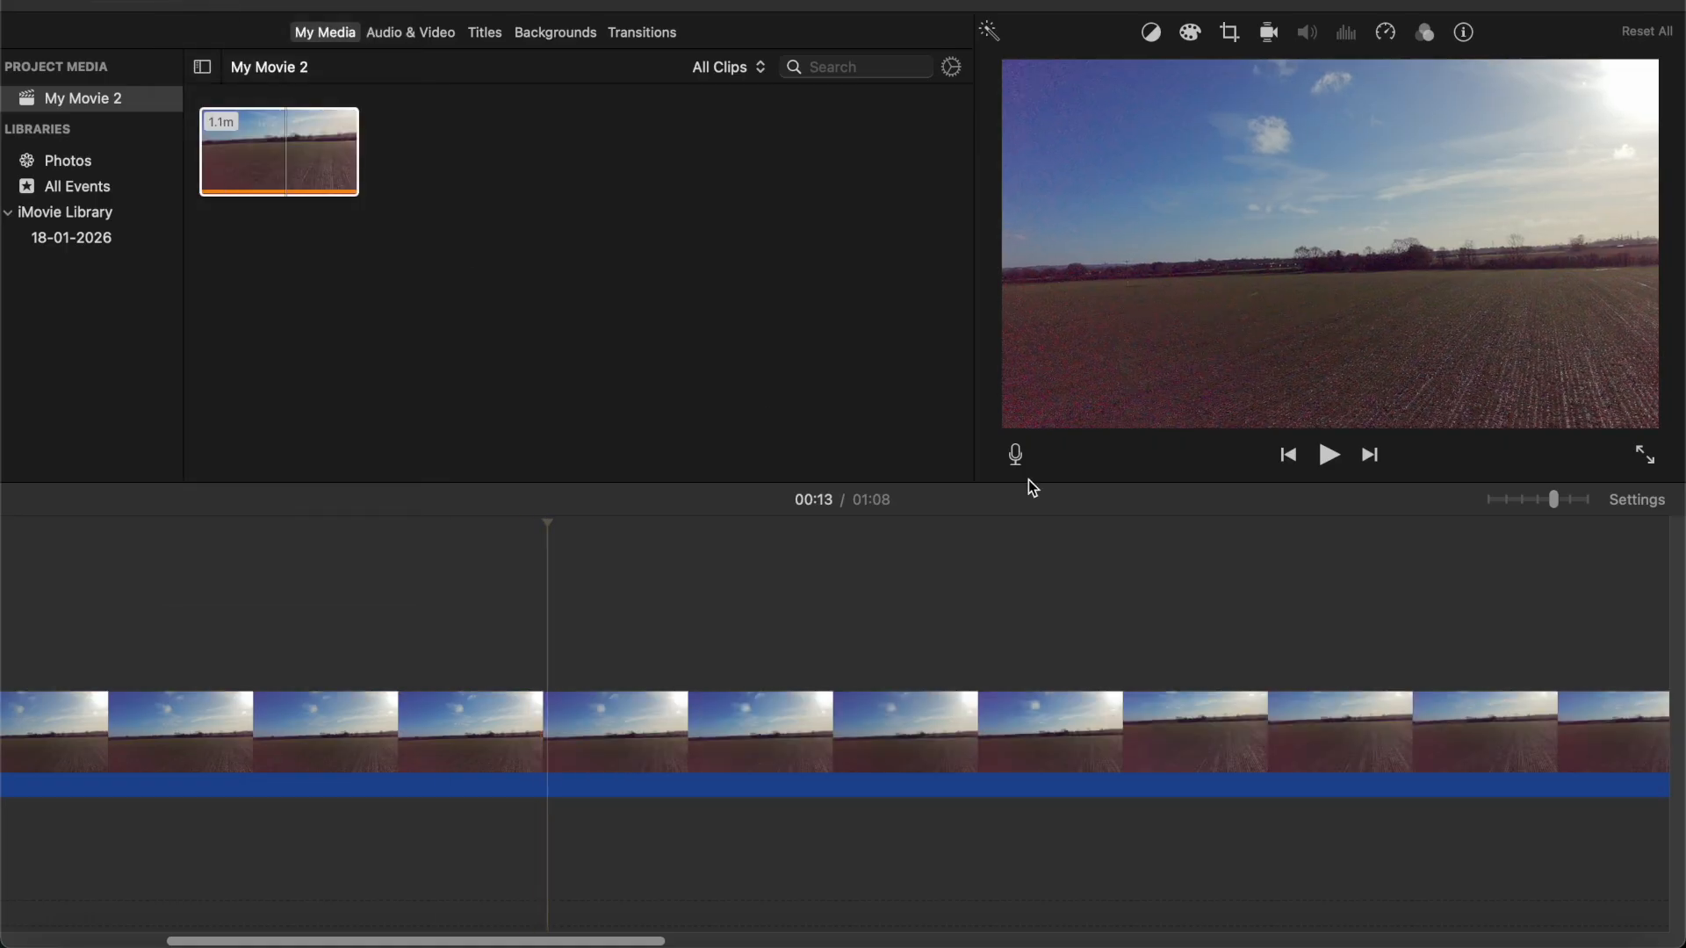
pyautogui.click(1520, 500)
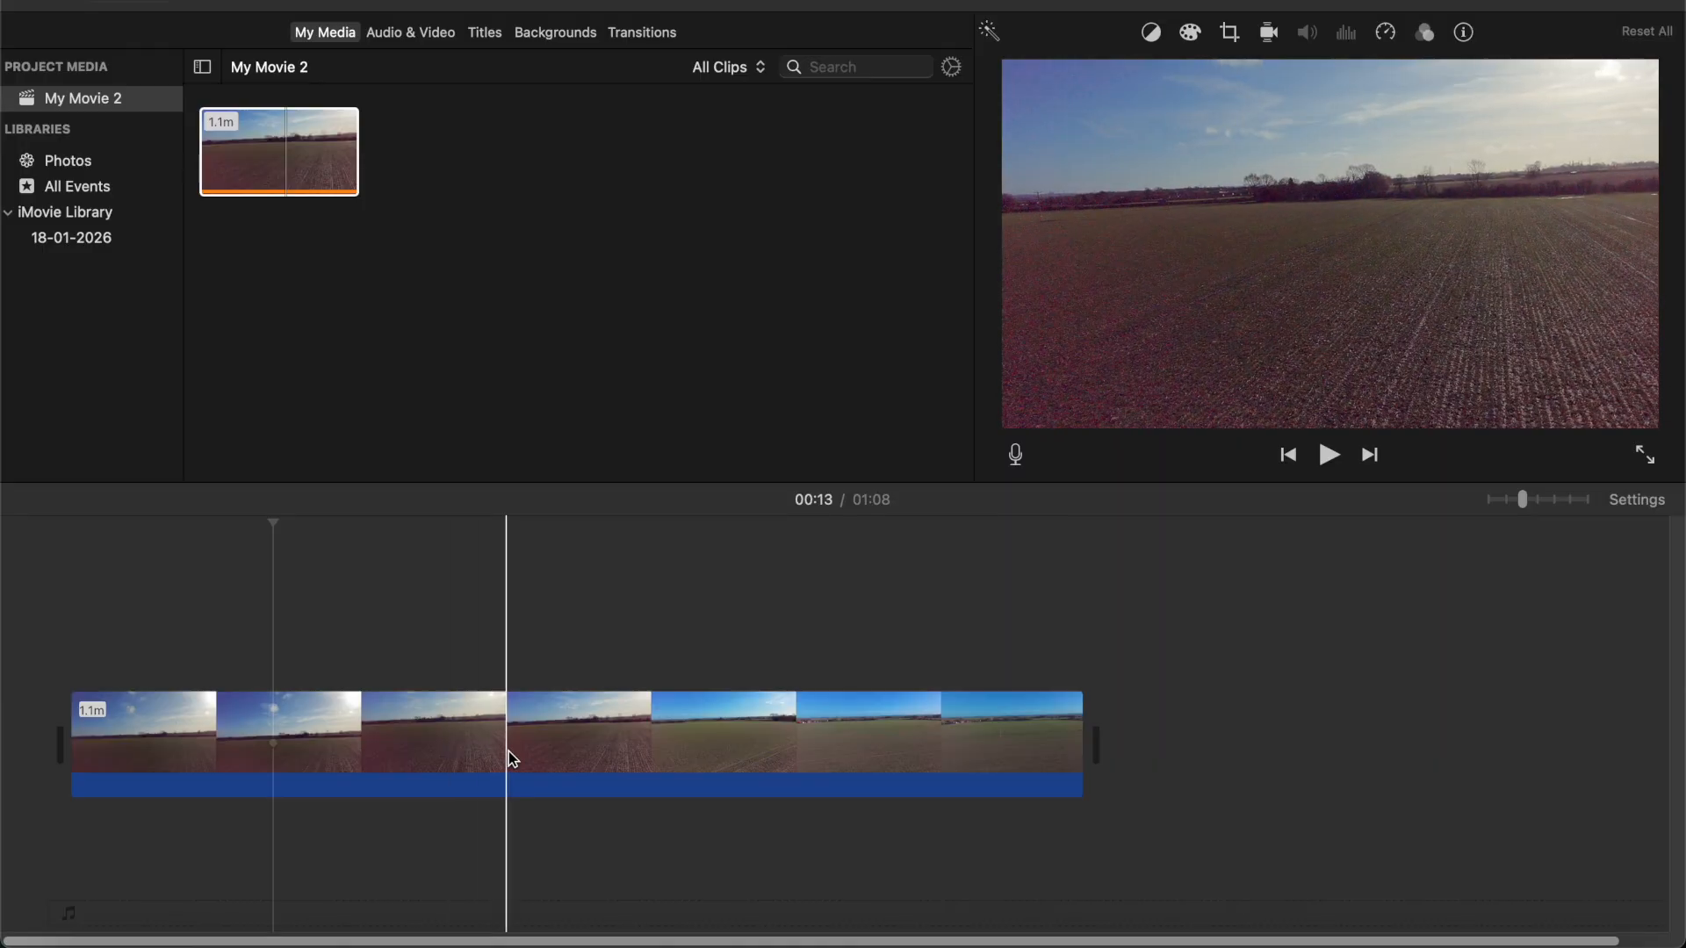
# Apply Crop to Fill to the clip with a smaller frame centred along the image's upper edge, and play the cropped footage from 00:36
pyautogui.click(616, 755)
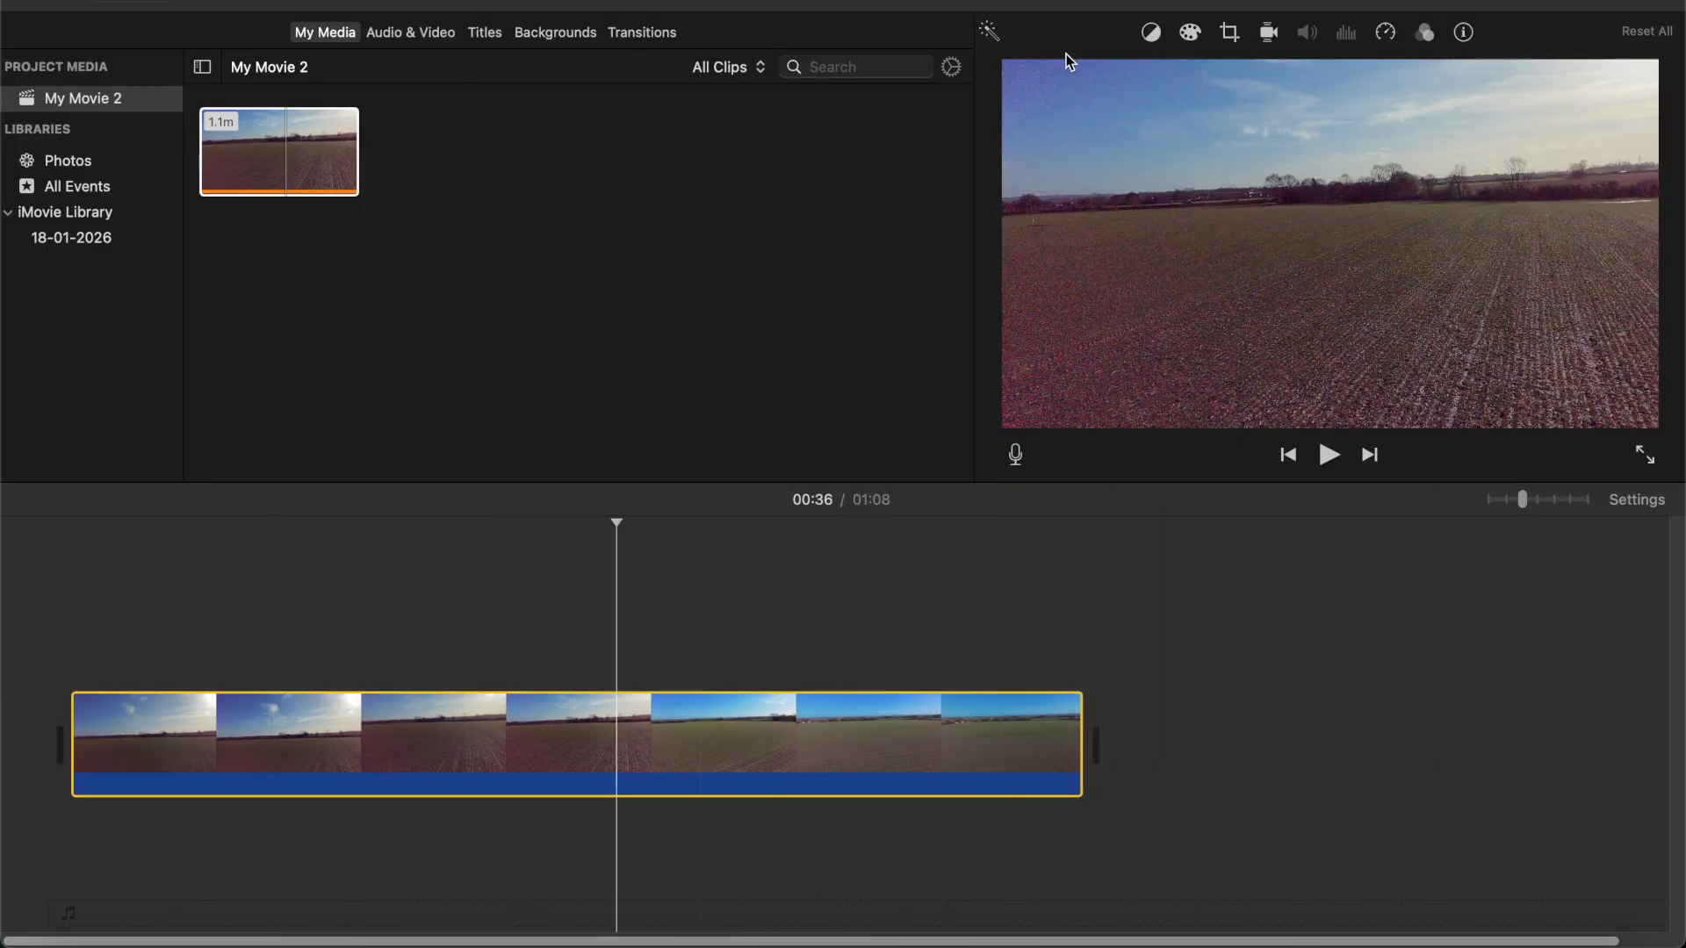
pyautogui.click(1230, 40)
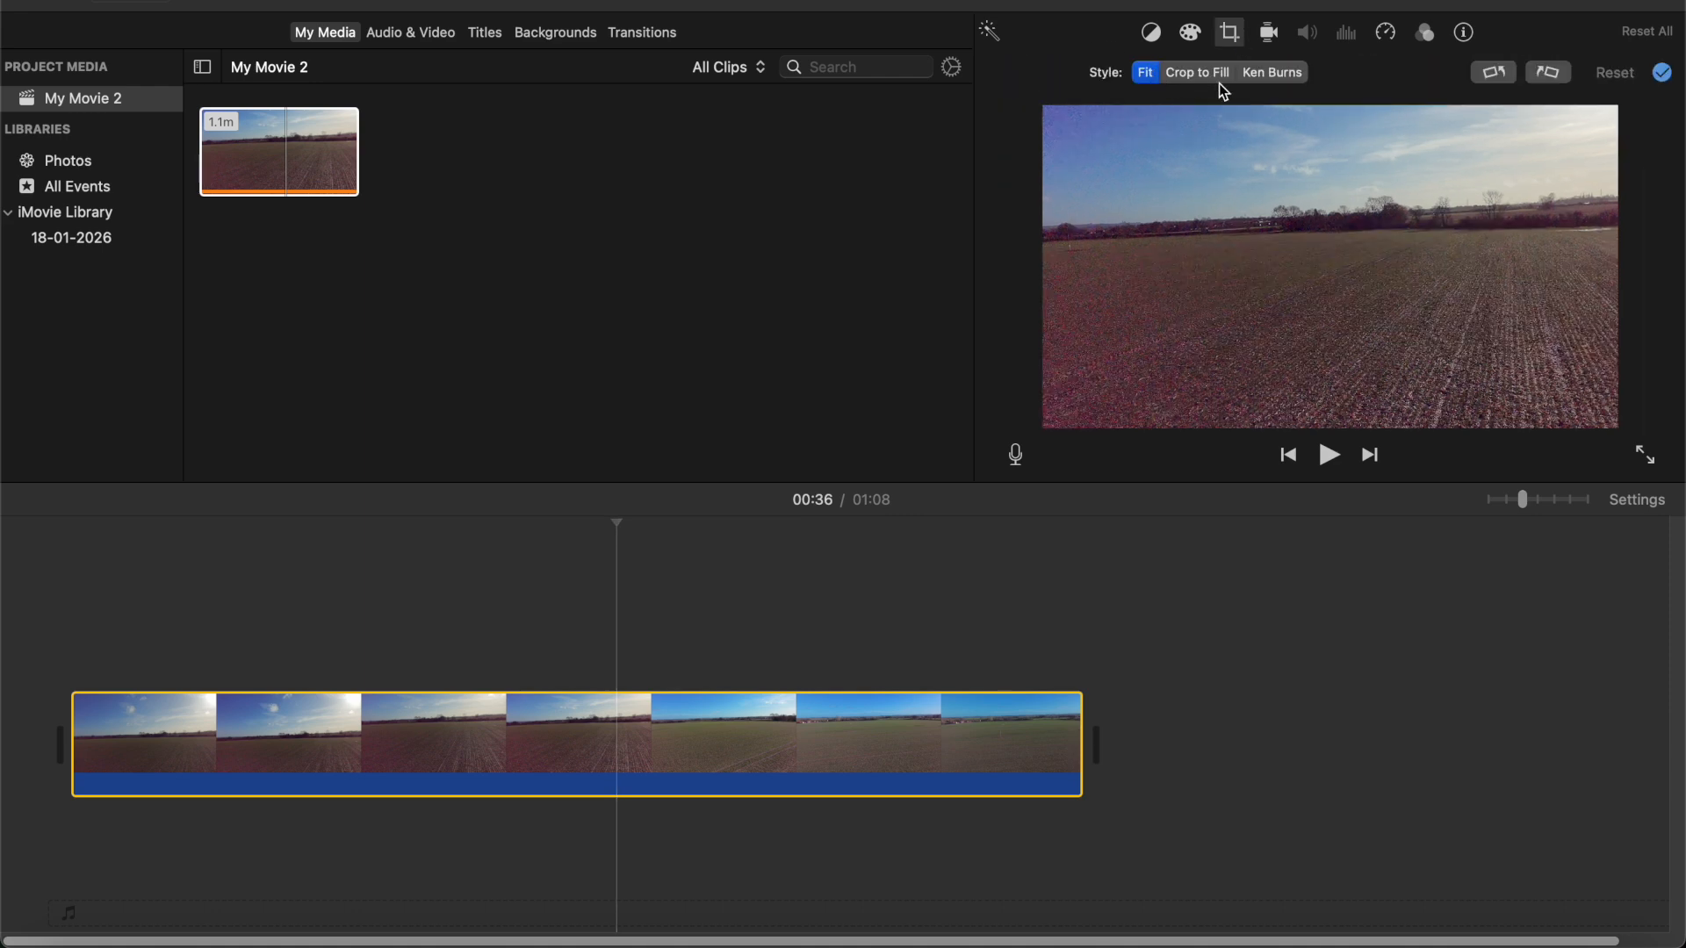
pyautogui.click(1222, 83)
pyautogui.moveTo(1042, 108); pyautogui.dragTo(1158, 202)
pyautogui.moveTo(1388, 303); pyautogui.dragTo(1329, 235)
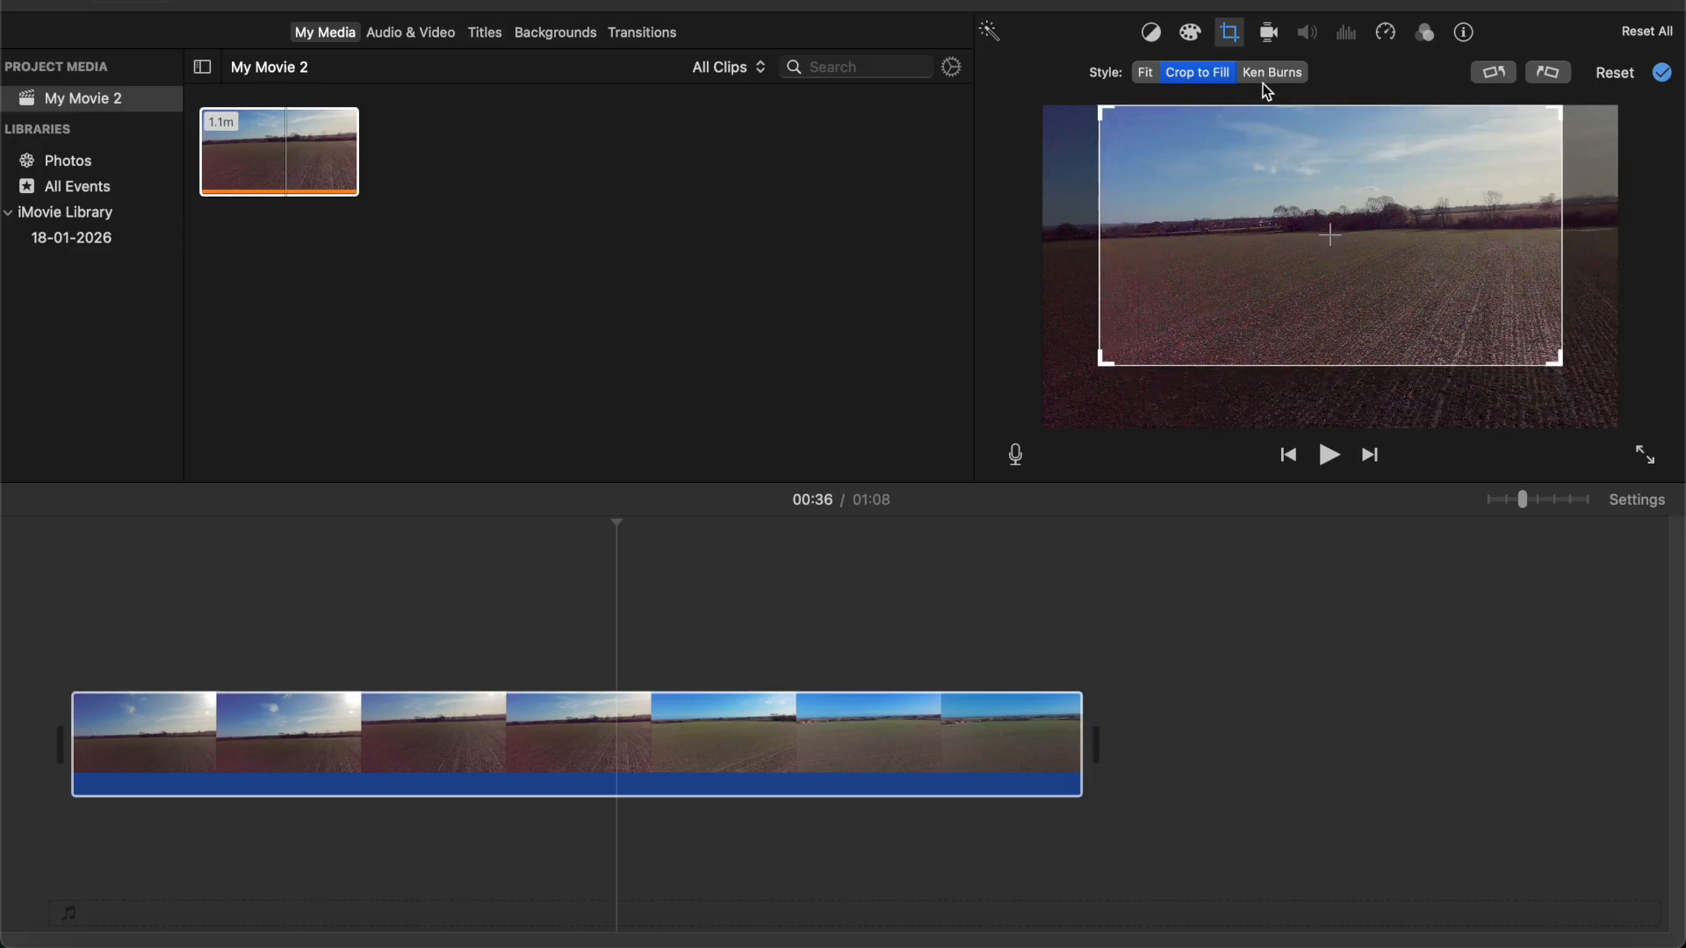
pyautogui.click(1328, 457)
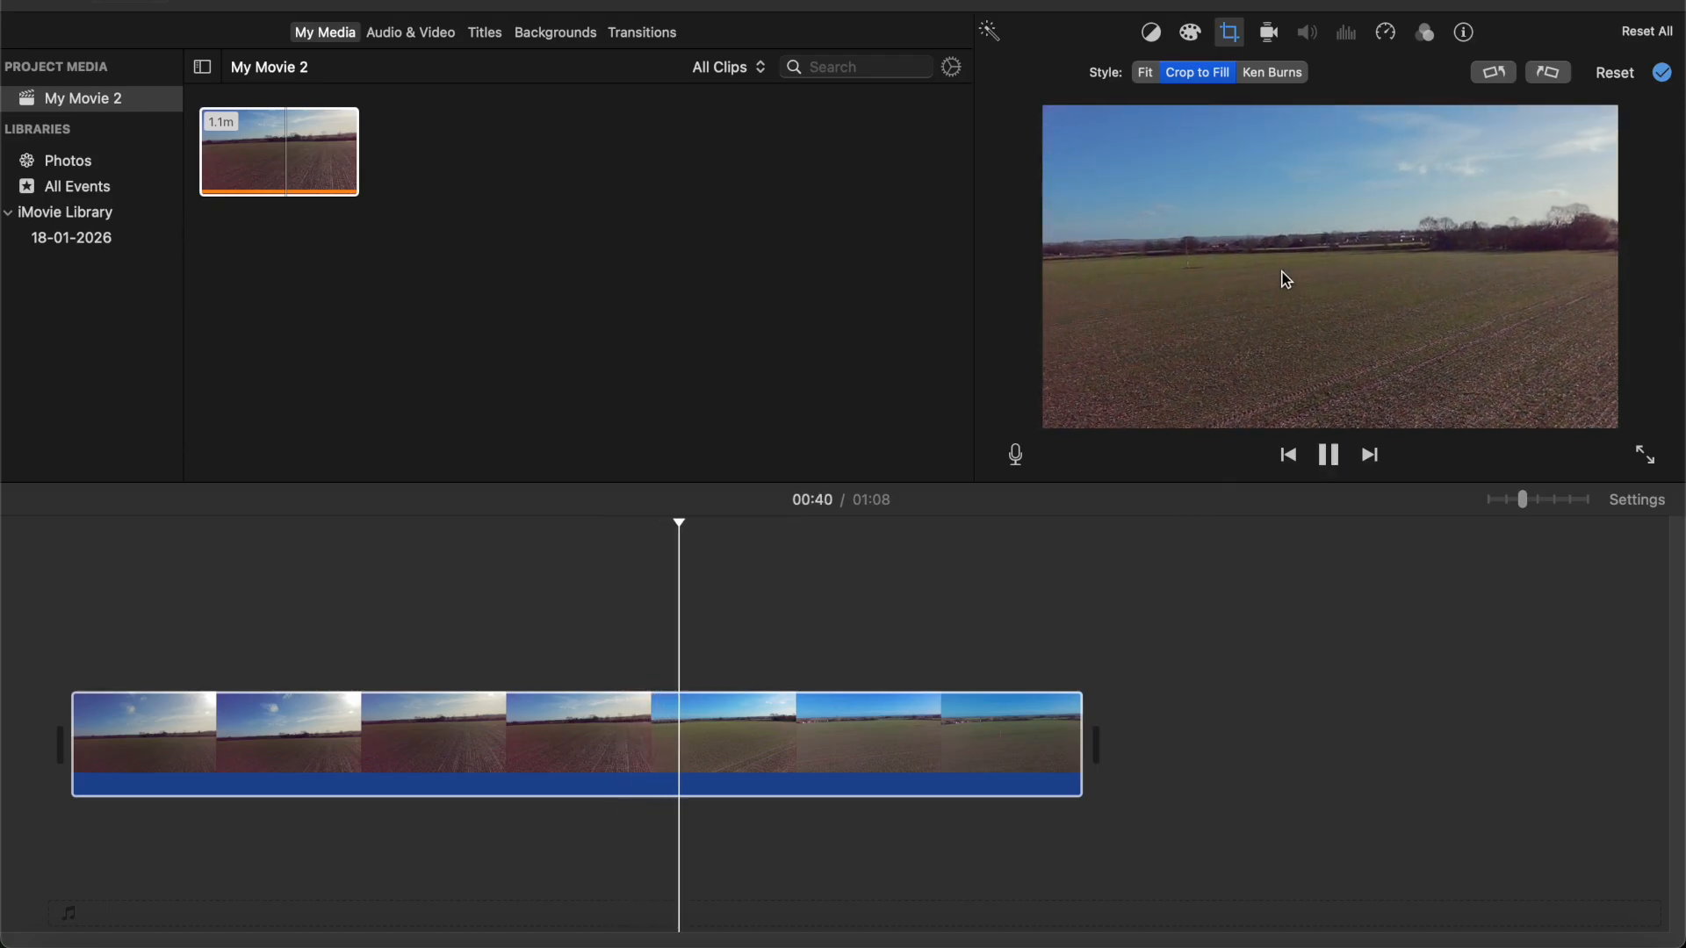
pyautogui.click(1333, 459)
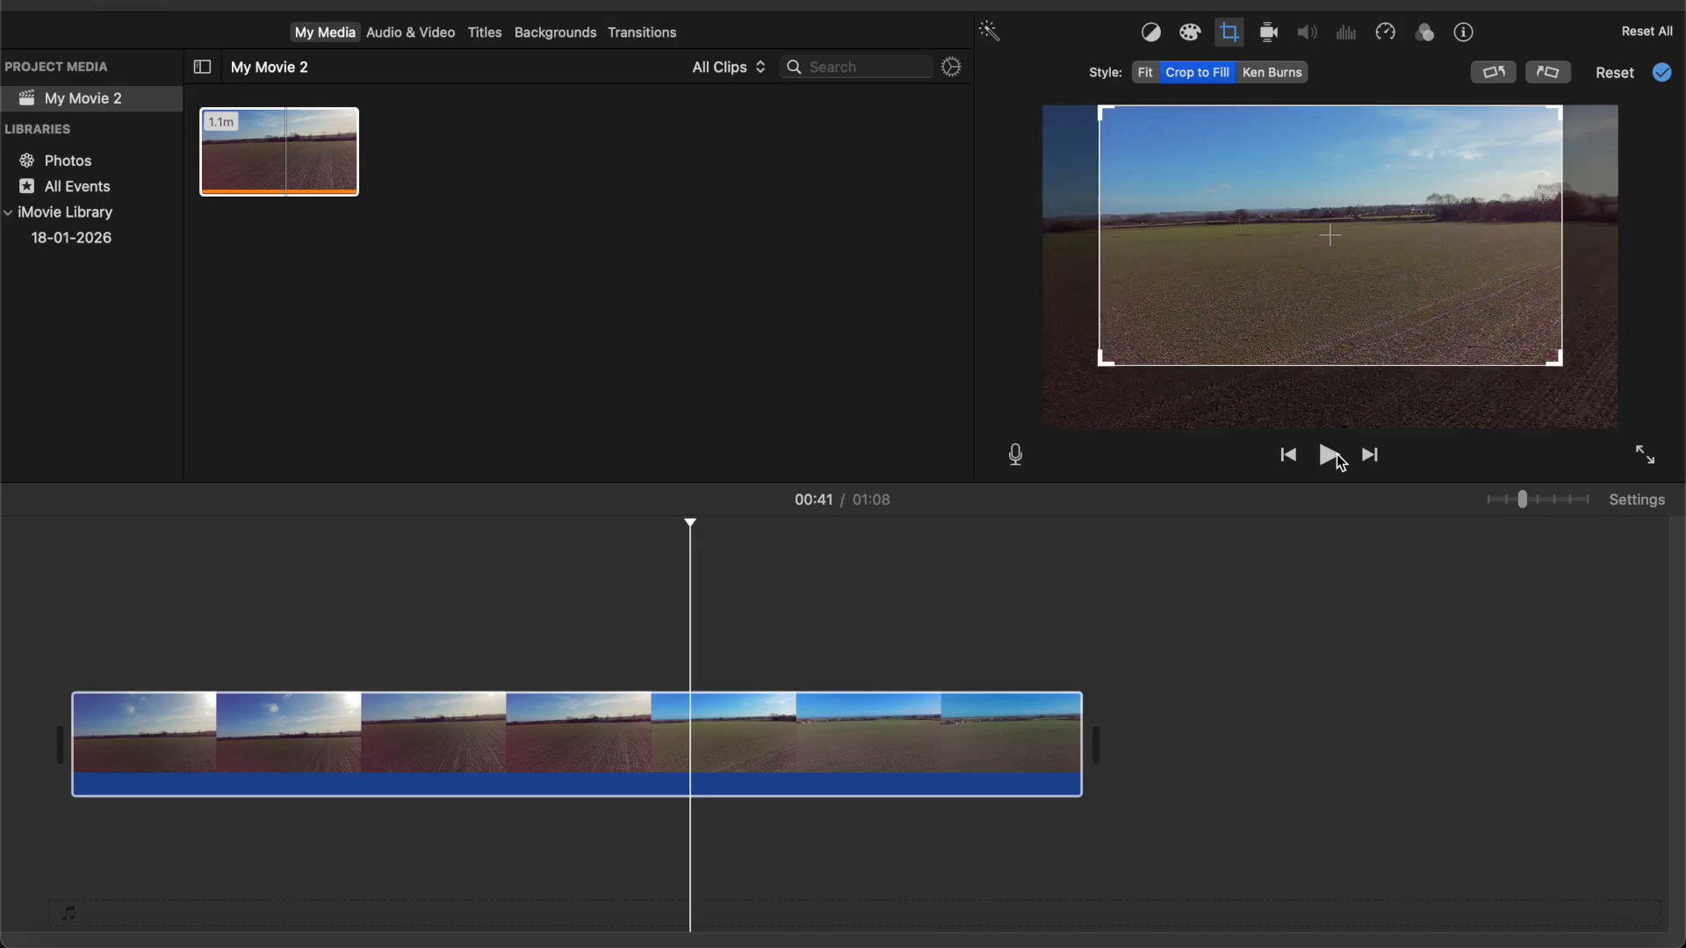
# Switch the clip's crop style to Ken Burns and enlarge the End frame to the image's lower-left corner
pyautogui.click(1273, 74)
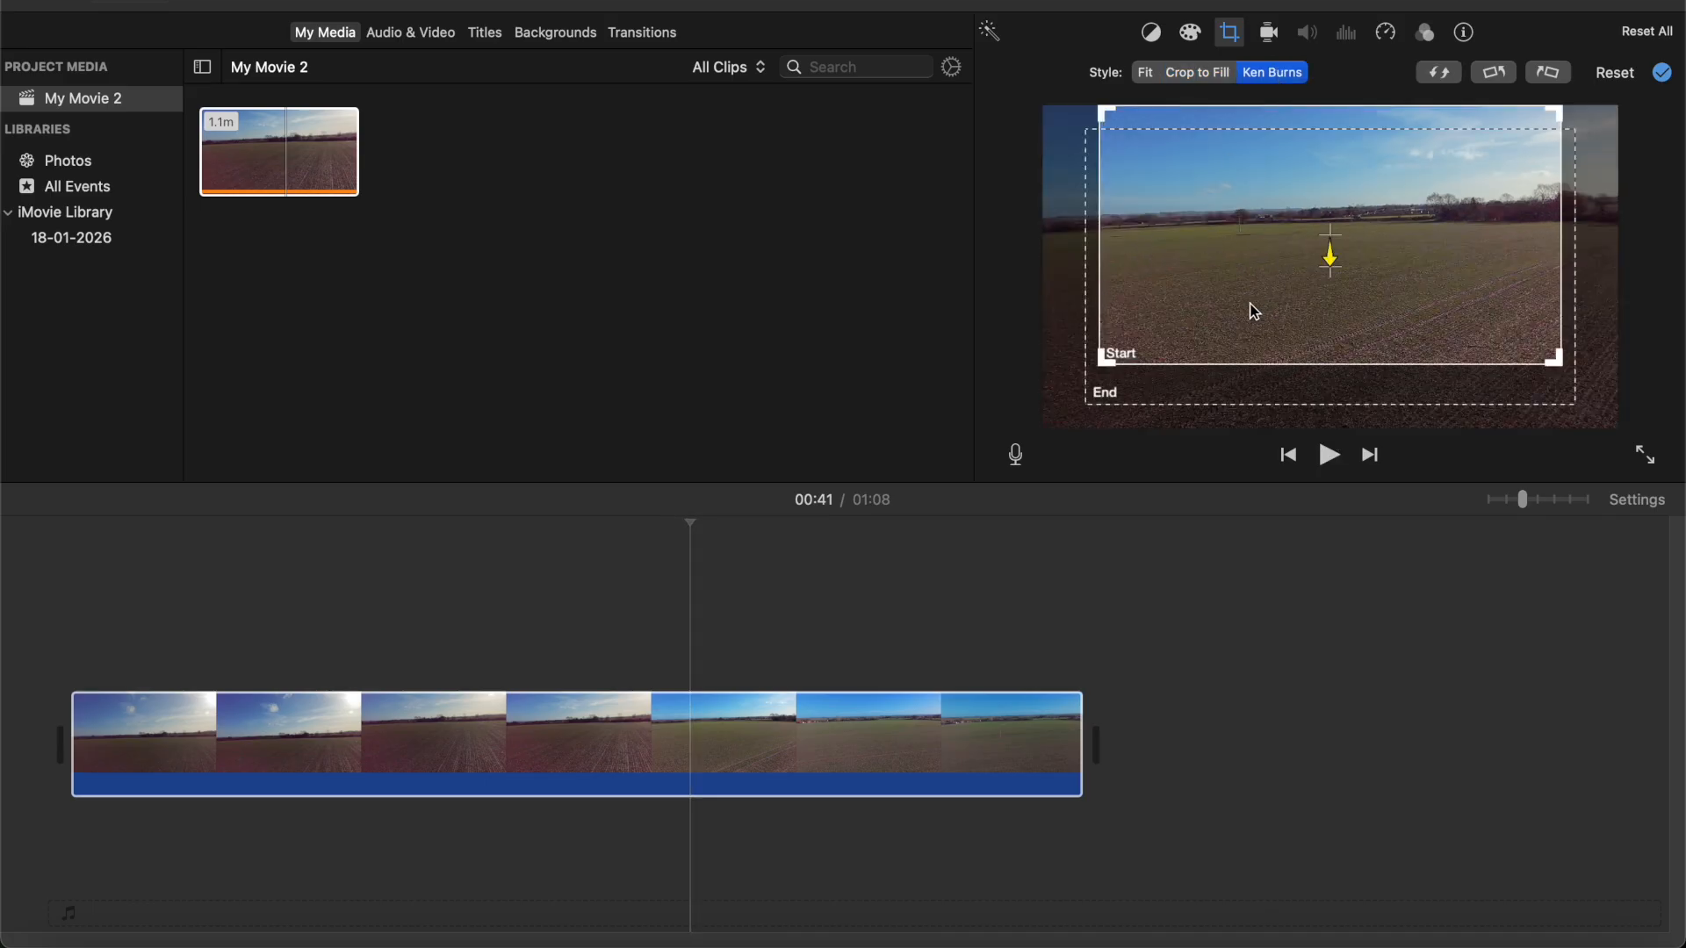
pyautogui.moveTo(1089, 403); pyautogui.dragTo(1041, 430)
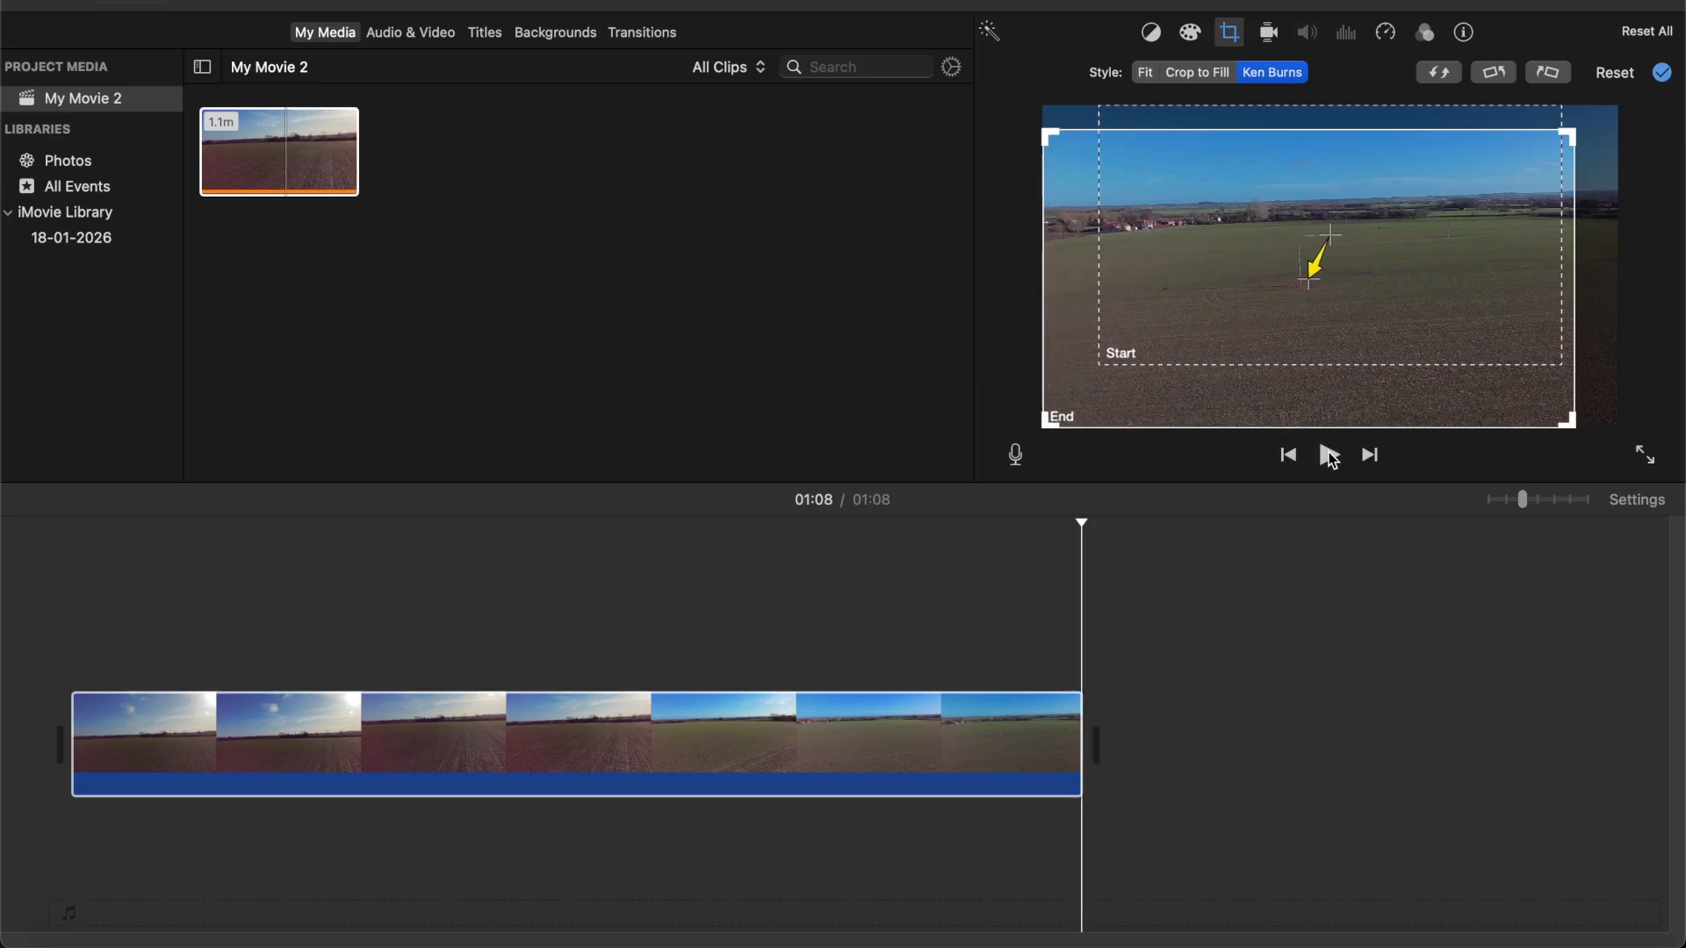
pyautogui.click(1295, 567)
# Play the clip with the Ken Burns movement from 00:41 and pause at about 00:52
pyautogui.click(693, 739)
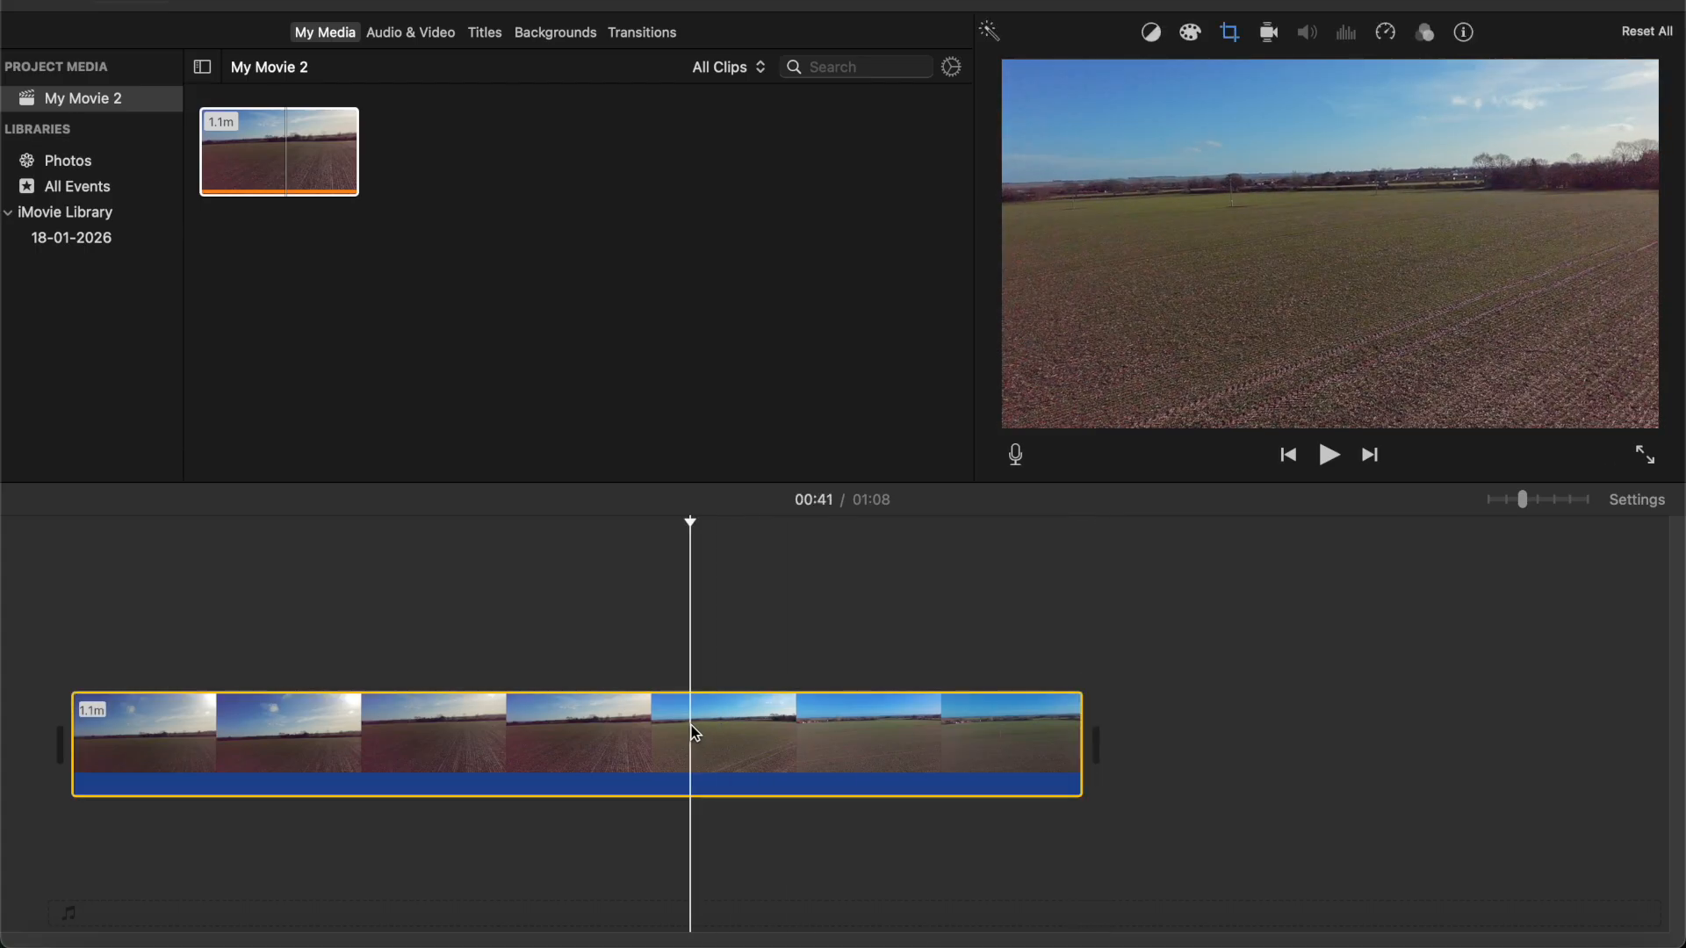
pyautogui.click(1329, 454)
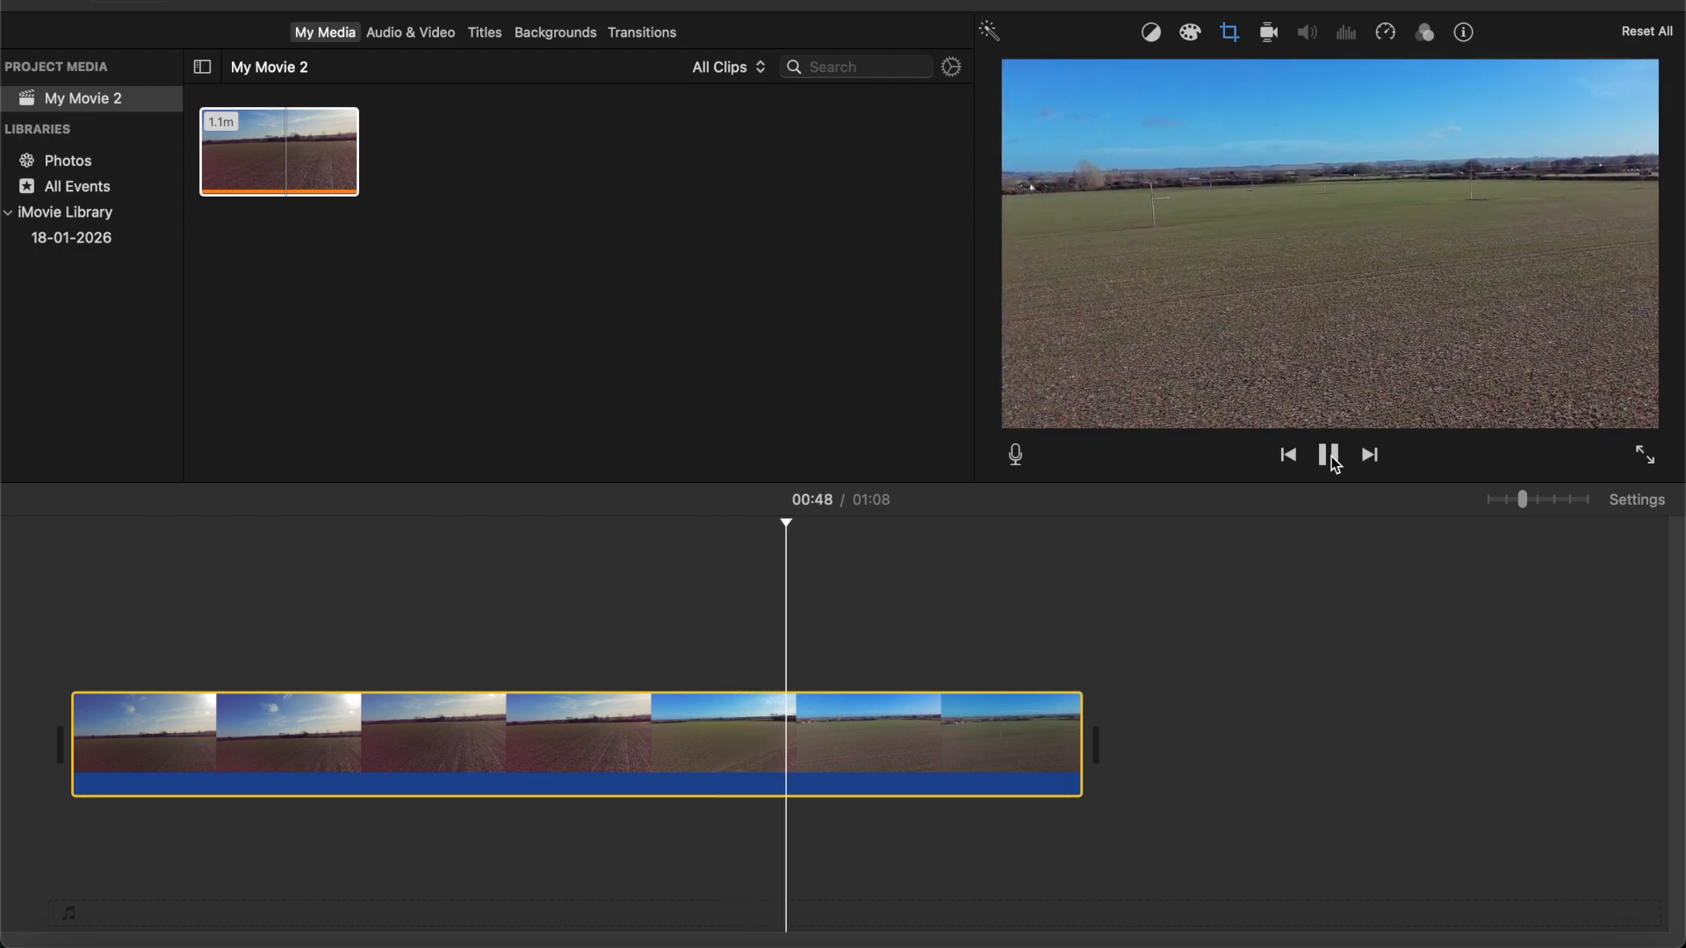
pyautogui.click(1343, 246)
pyautogui.click(1329, 458)
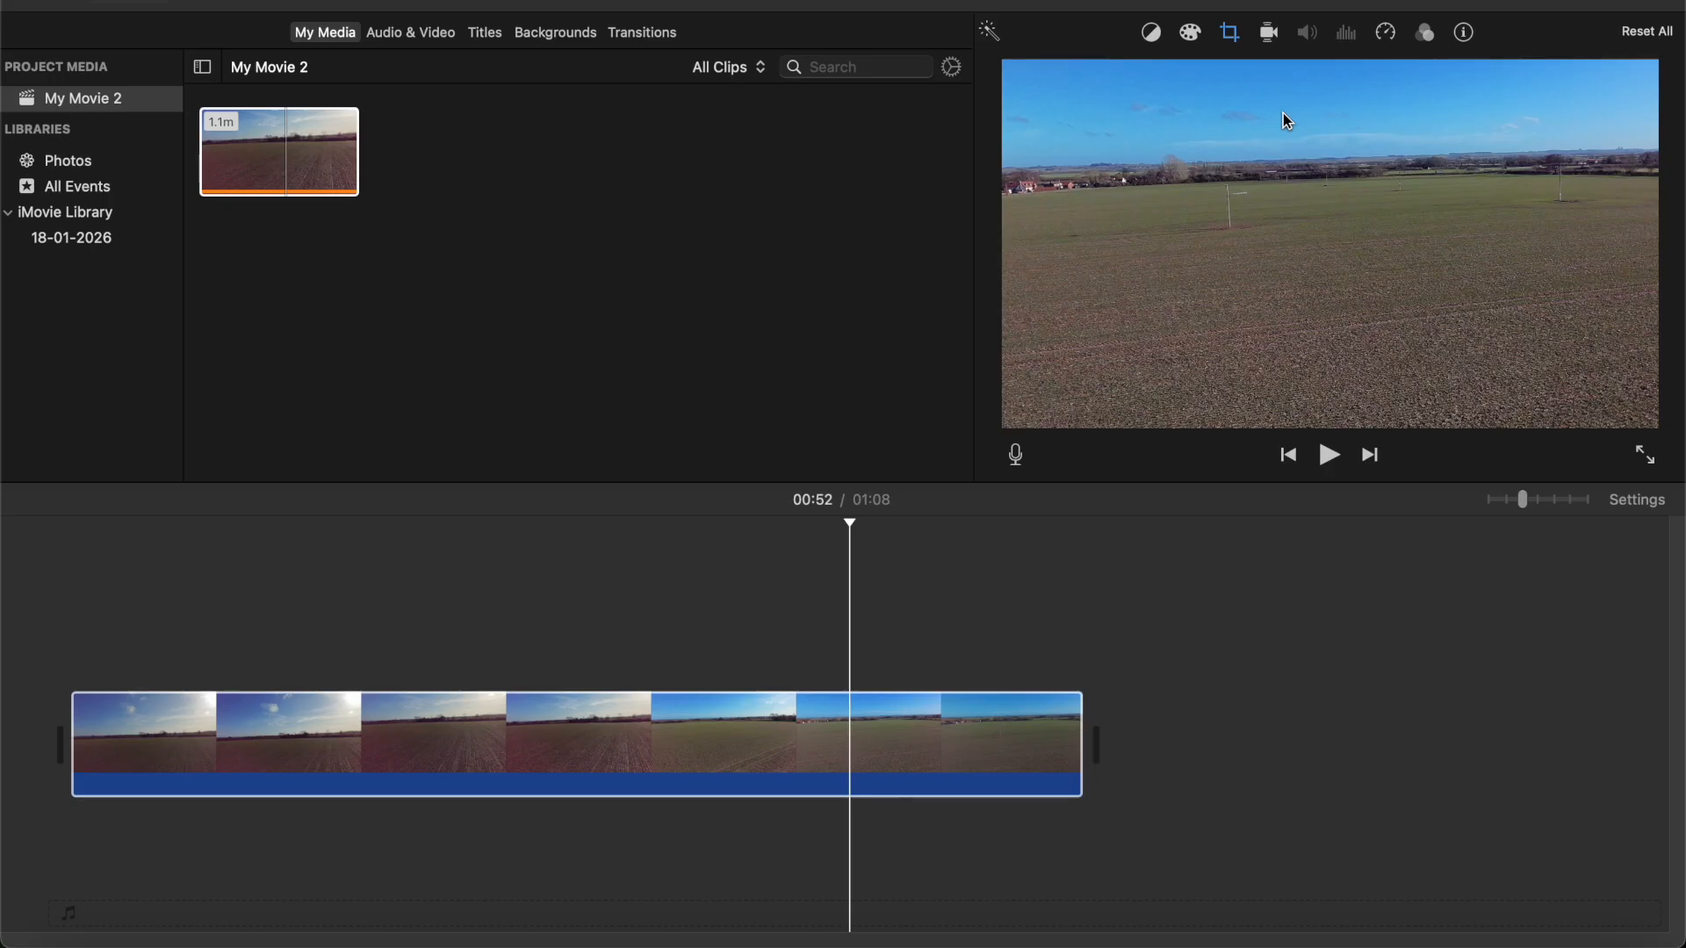
# Set the clip's crop style back to Fit and play the uncropped footage from 00:52
pyautogui.click(1230, 34)
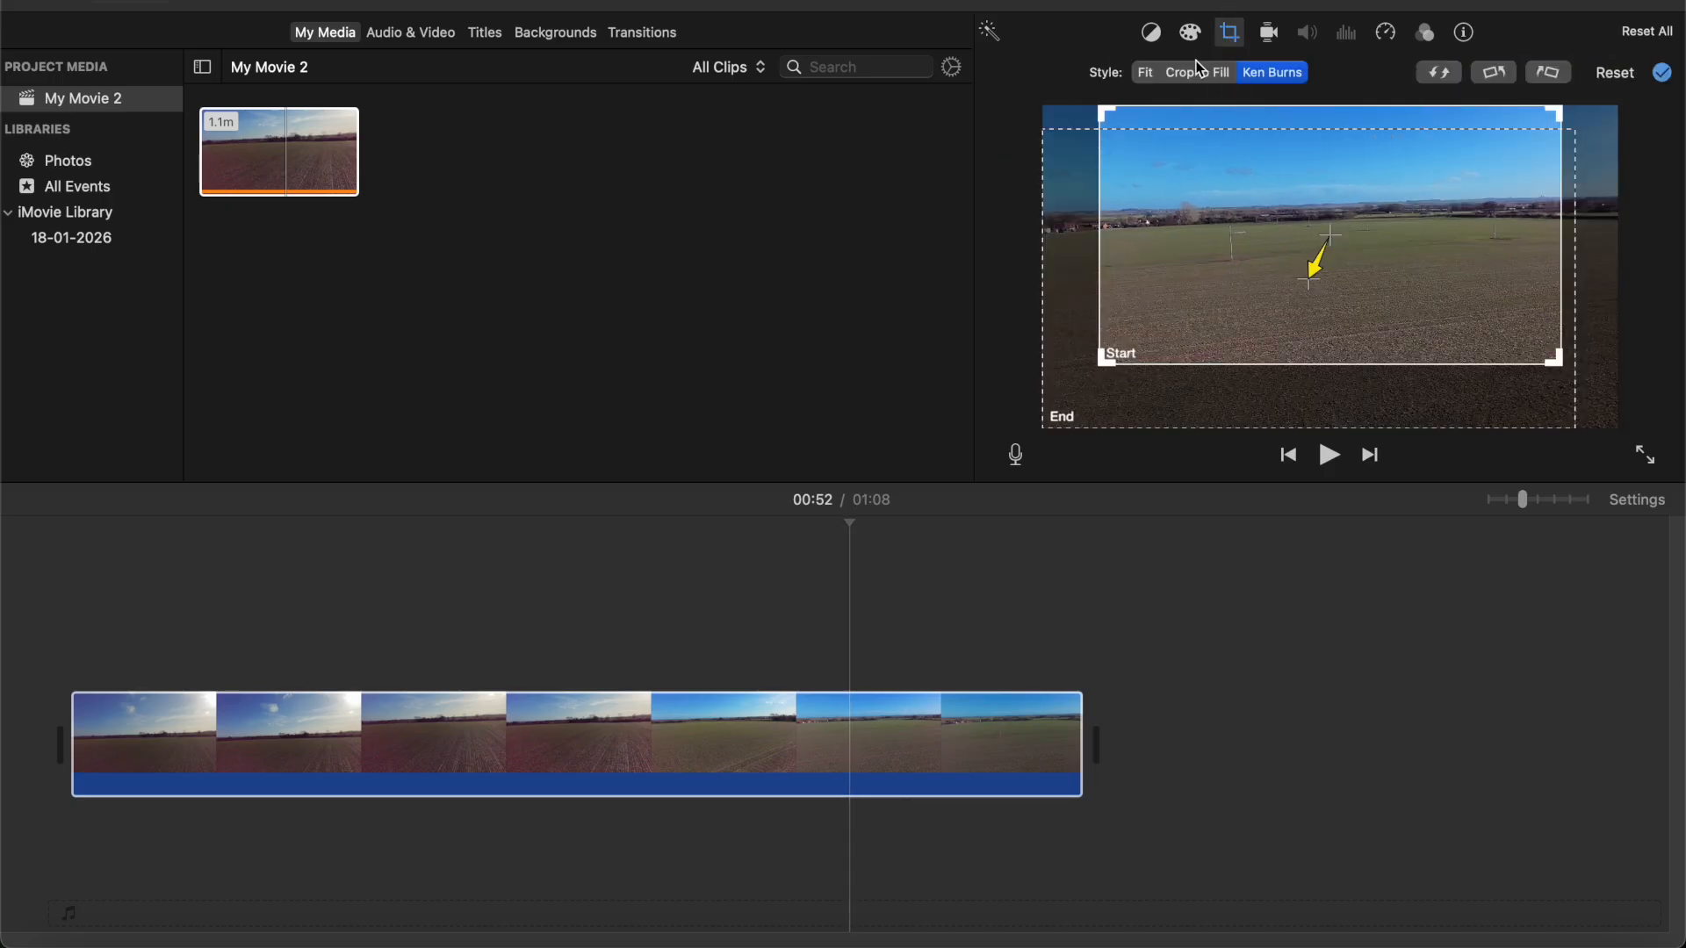
pyautogui.click(1148, 73)
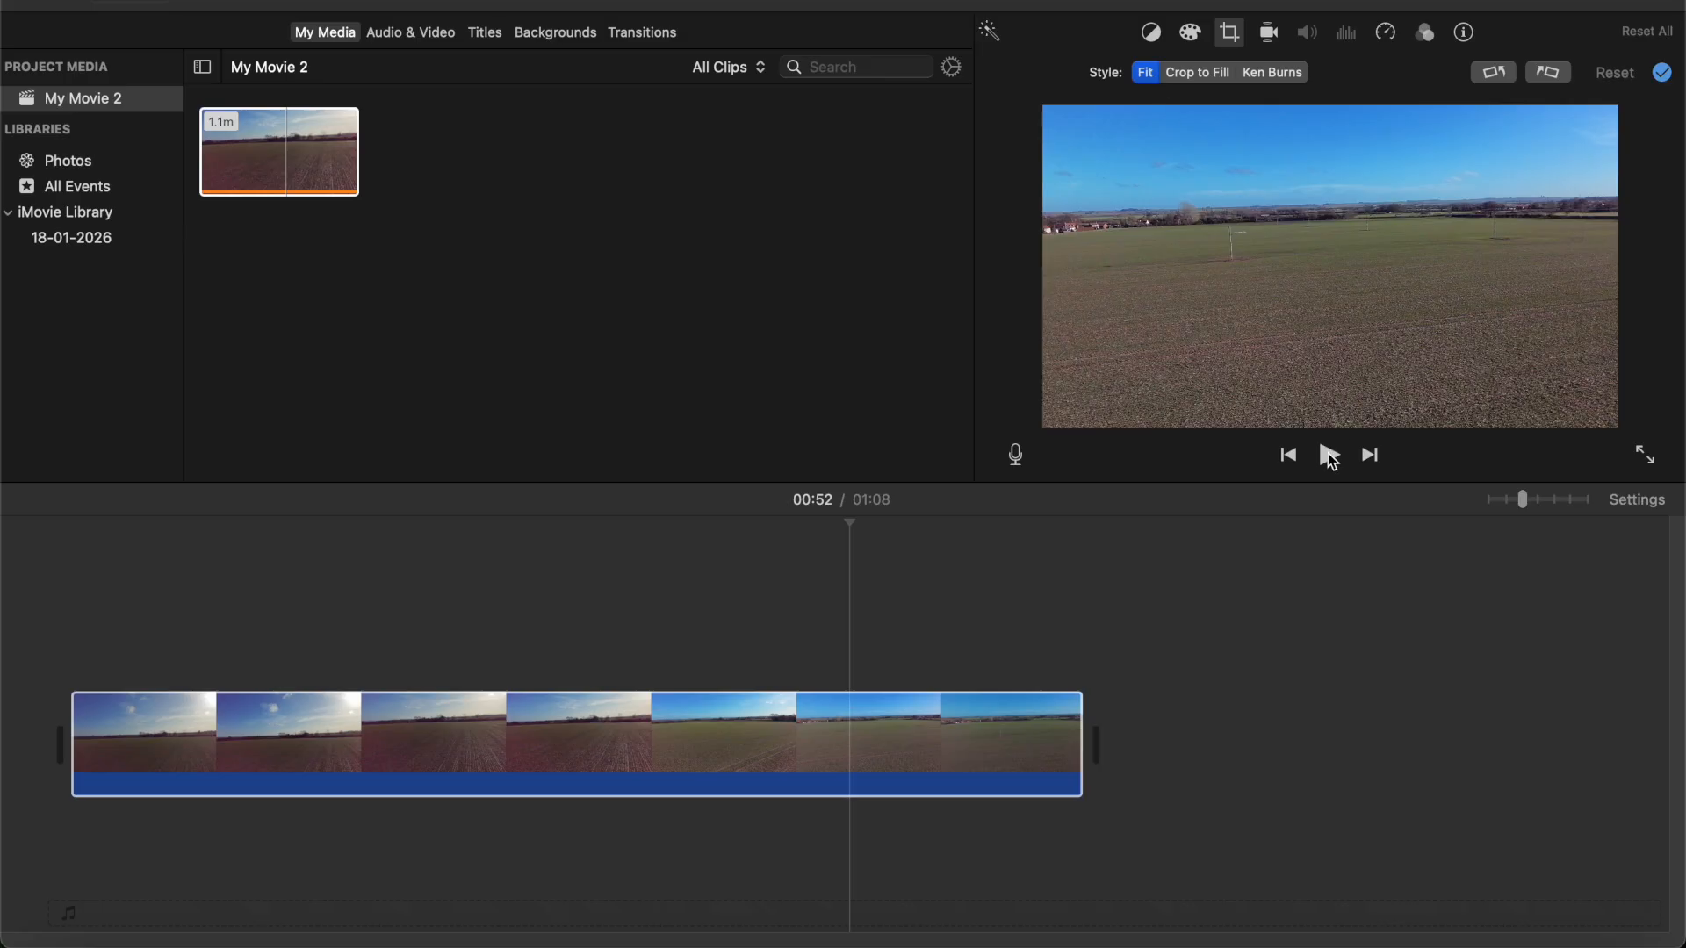
pyautogui.click(1328, 454)
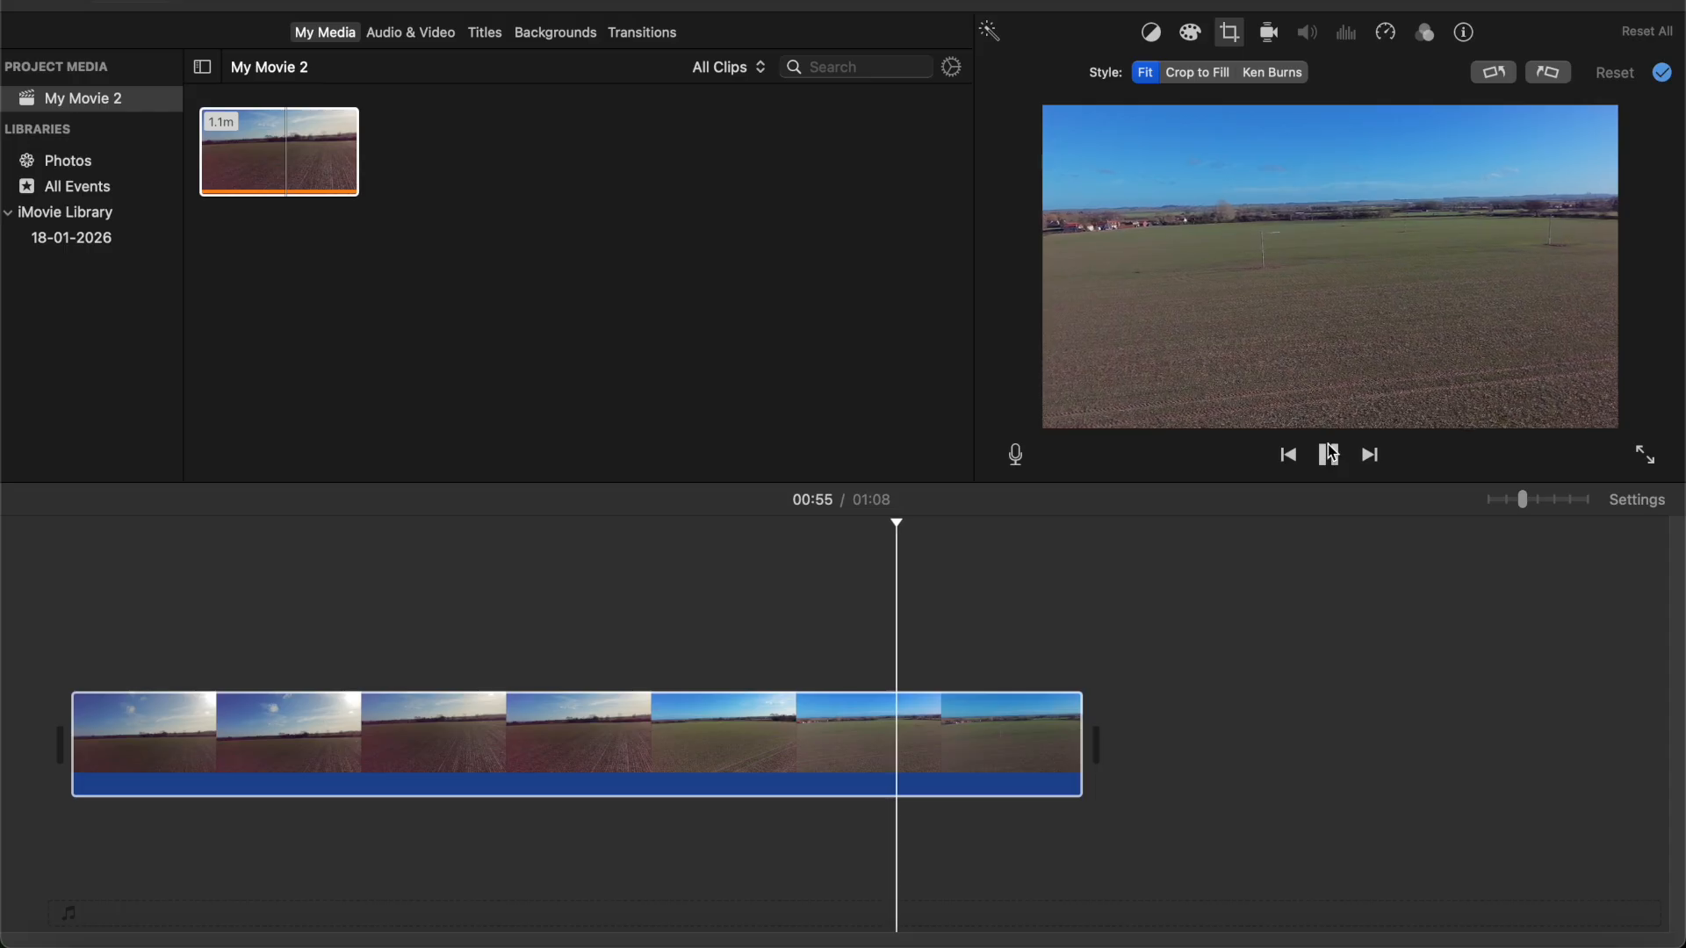
# Raise the clip's color saturation, cool its color temperature, and play the adjusted footage from 00:56
pyautogui.click(1191, 38)
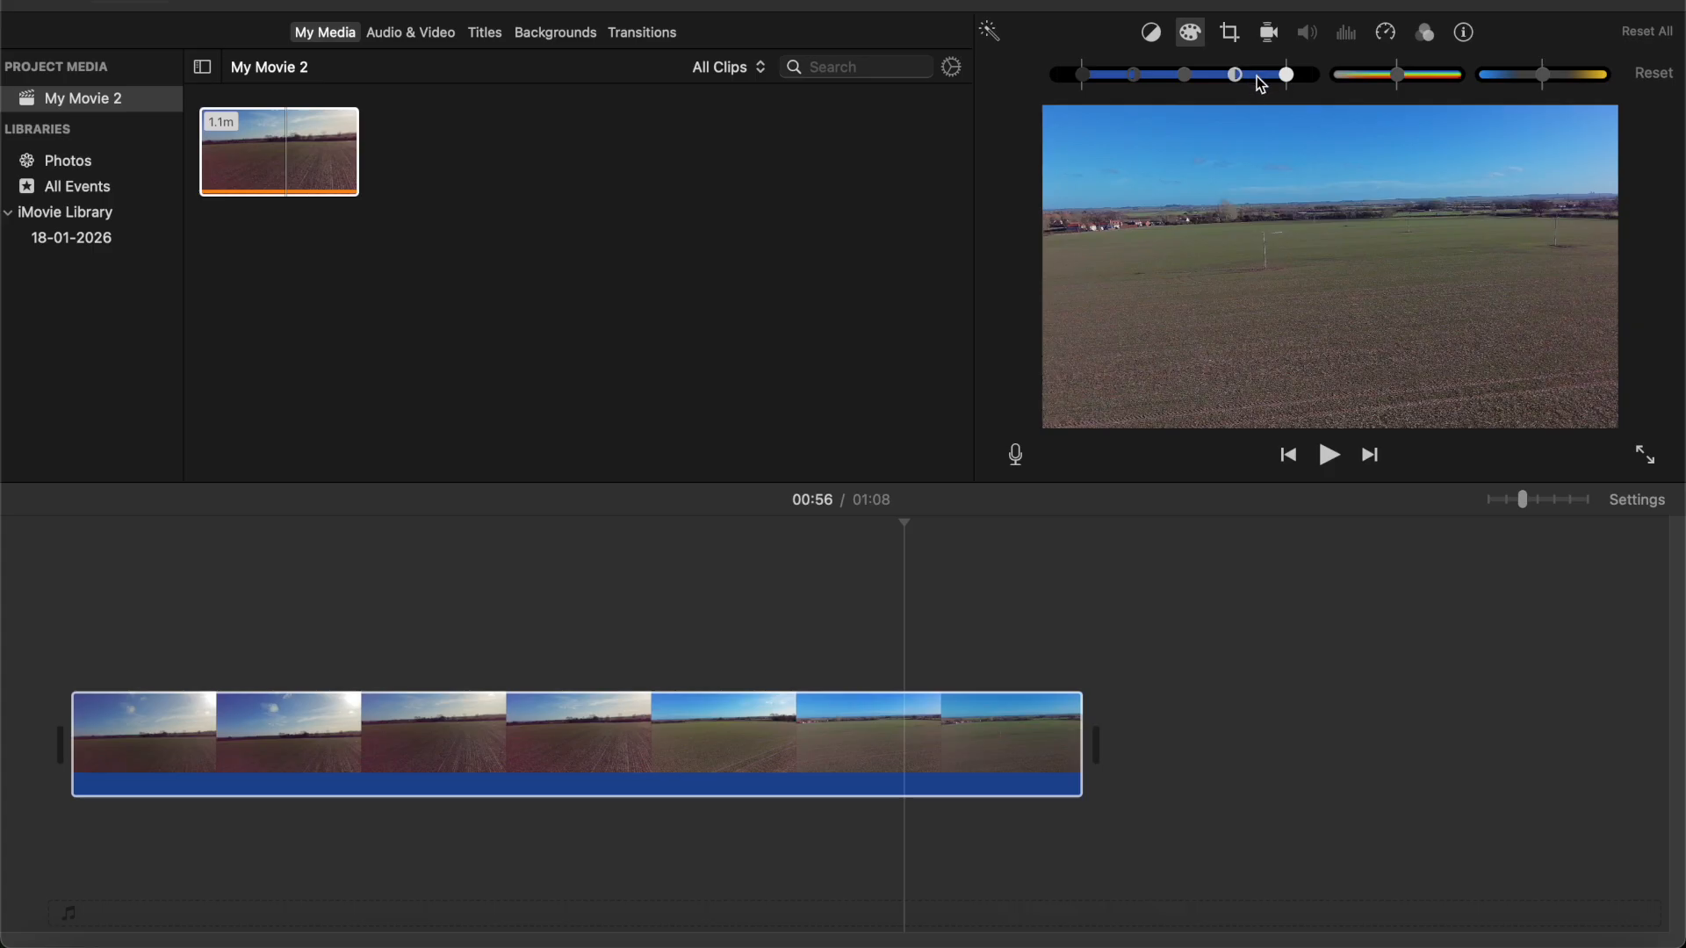
pyautogui.click(1437, 77)
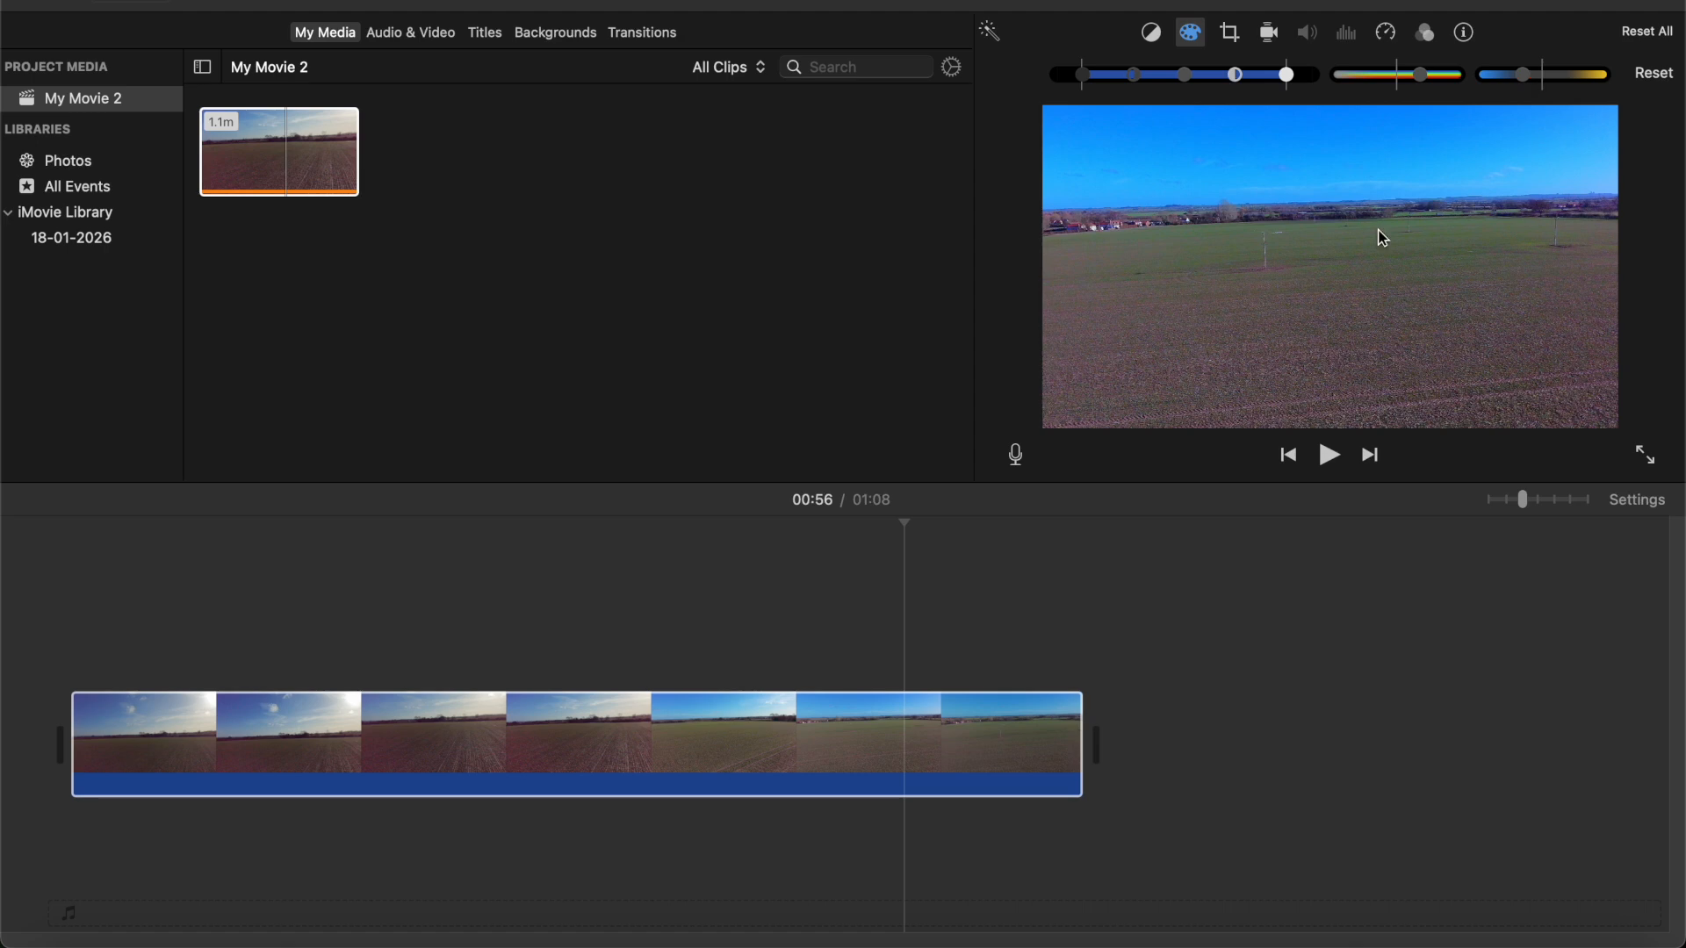
pyautogui.click(1329, 455)
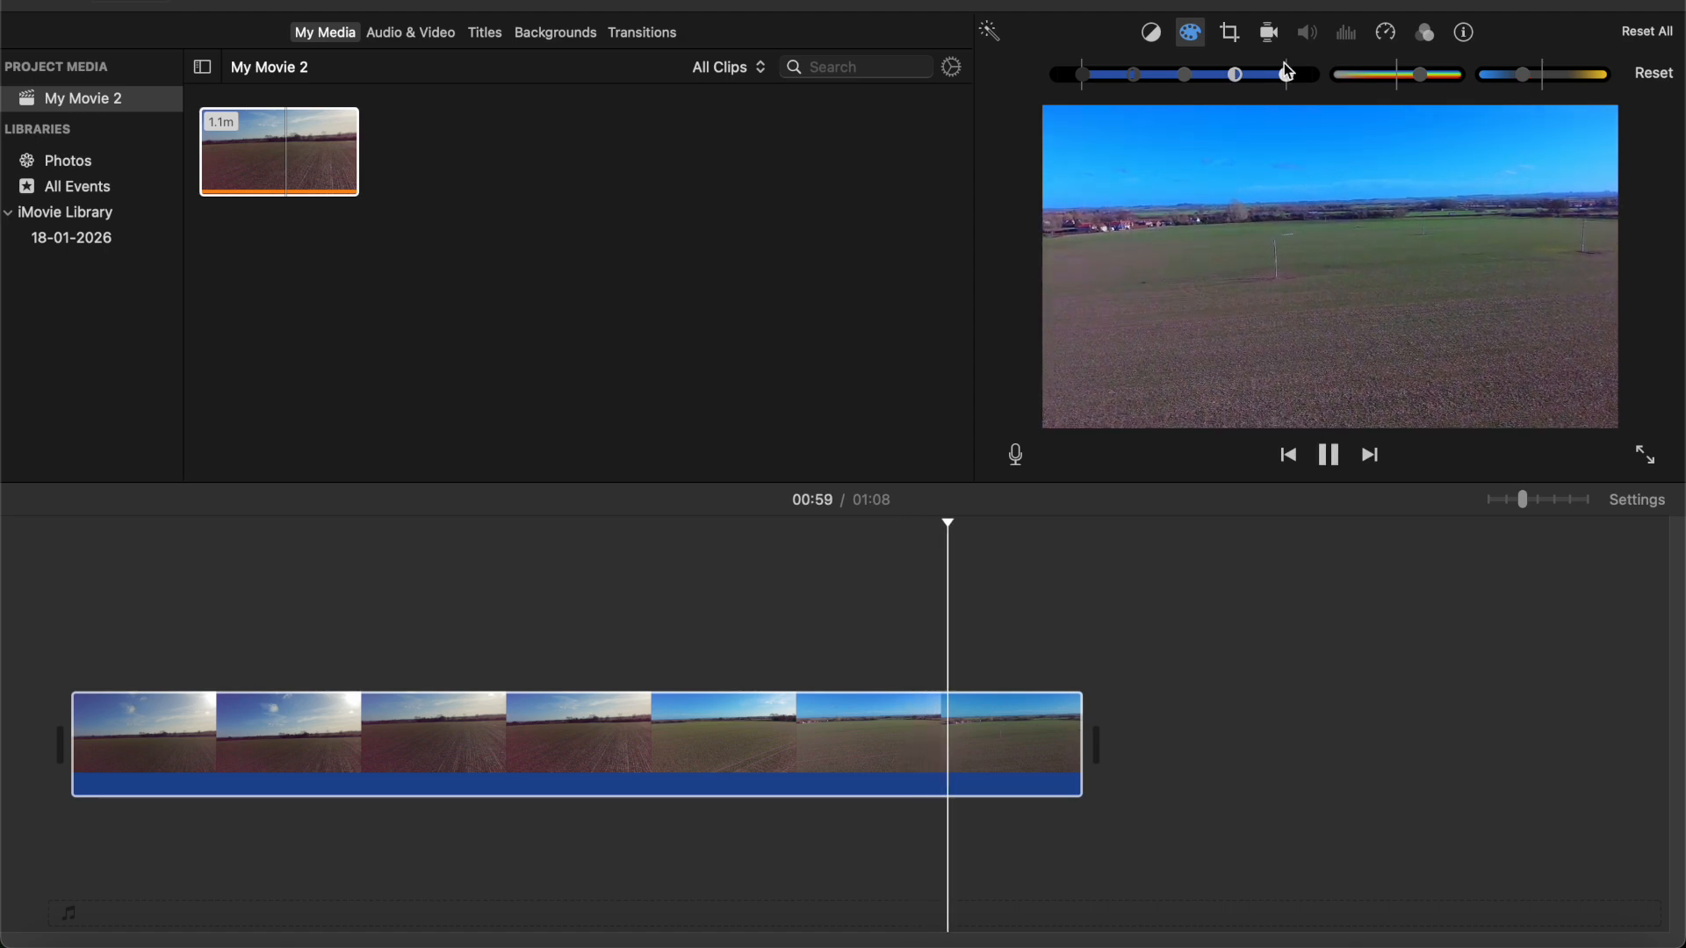
# Apply Auto color balance to the clip
pyautogui.click(1161, 35)
pyautogui.click(1137, 76)
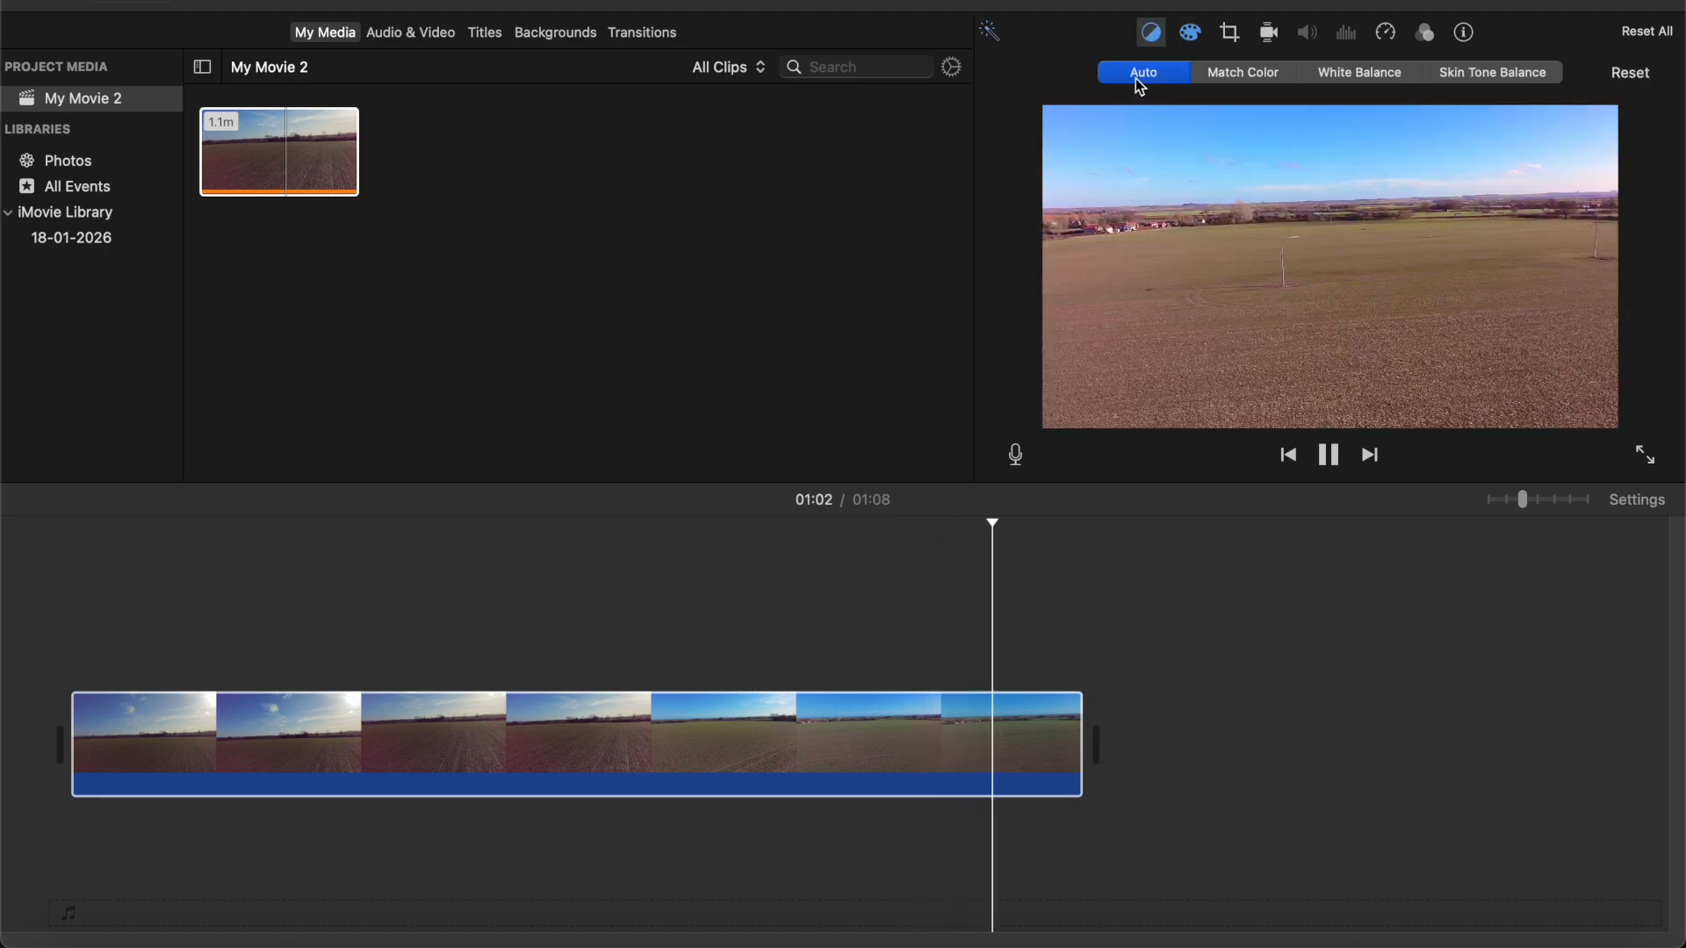
pyautogui.click(1260, 79)
pyautogui.click(1151, 33)
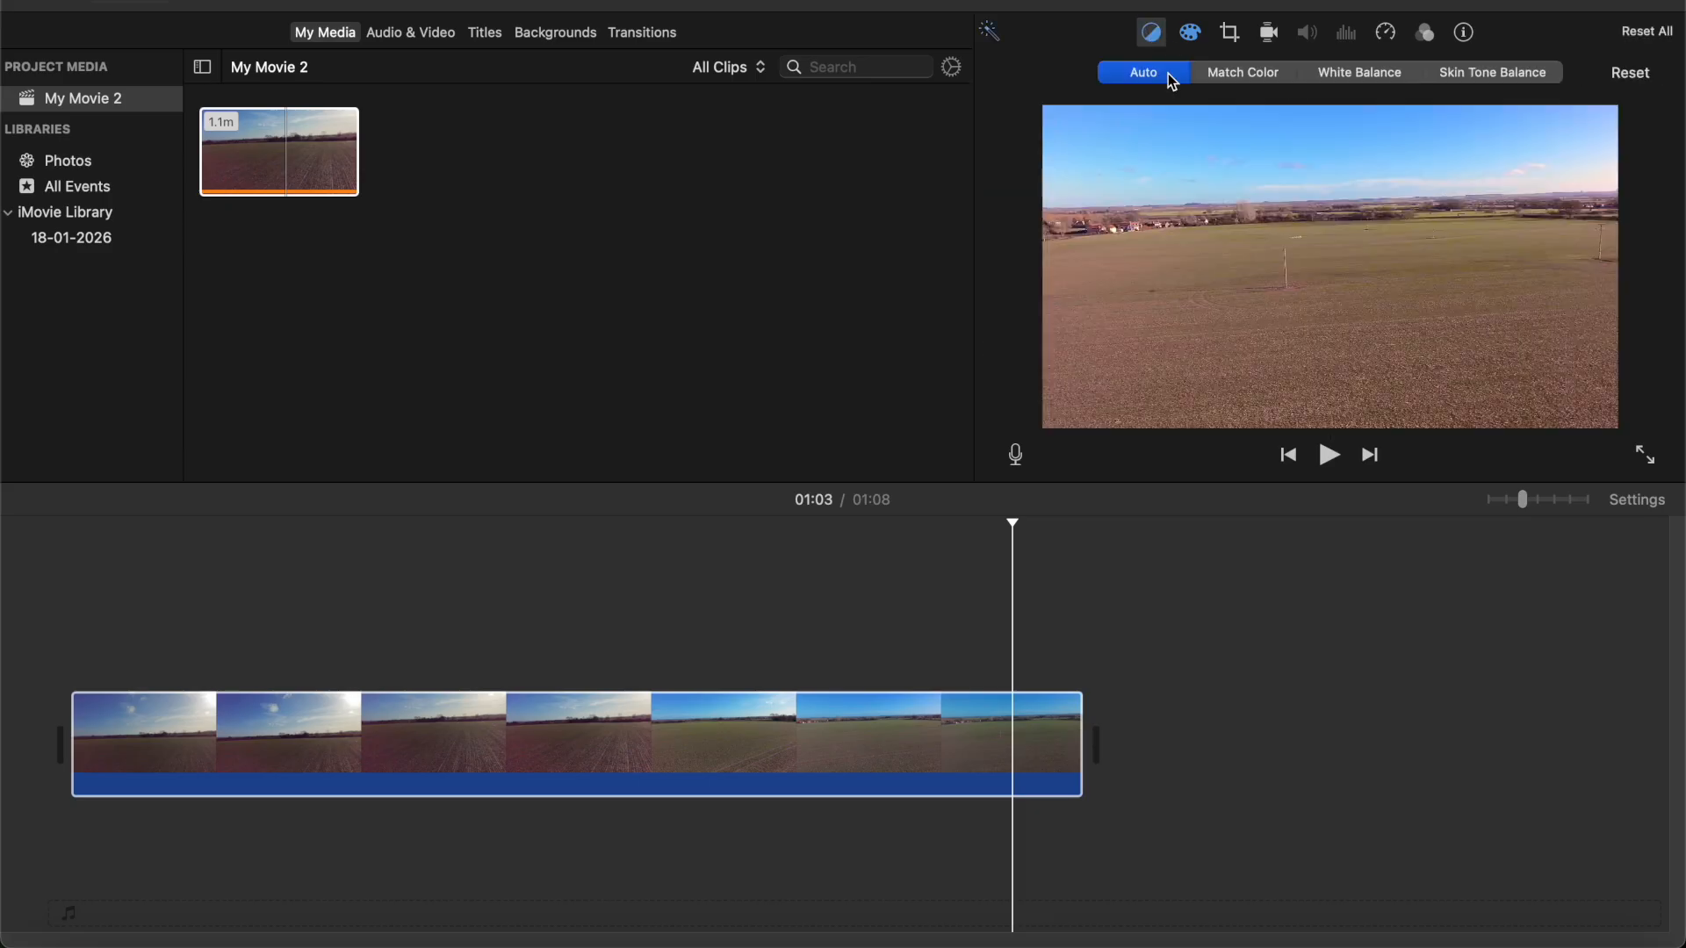
# Try the Match Color, White Balance and Skin Tone Balance corrections on the clip without applying them
pyautogui.click(1228, 77)
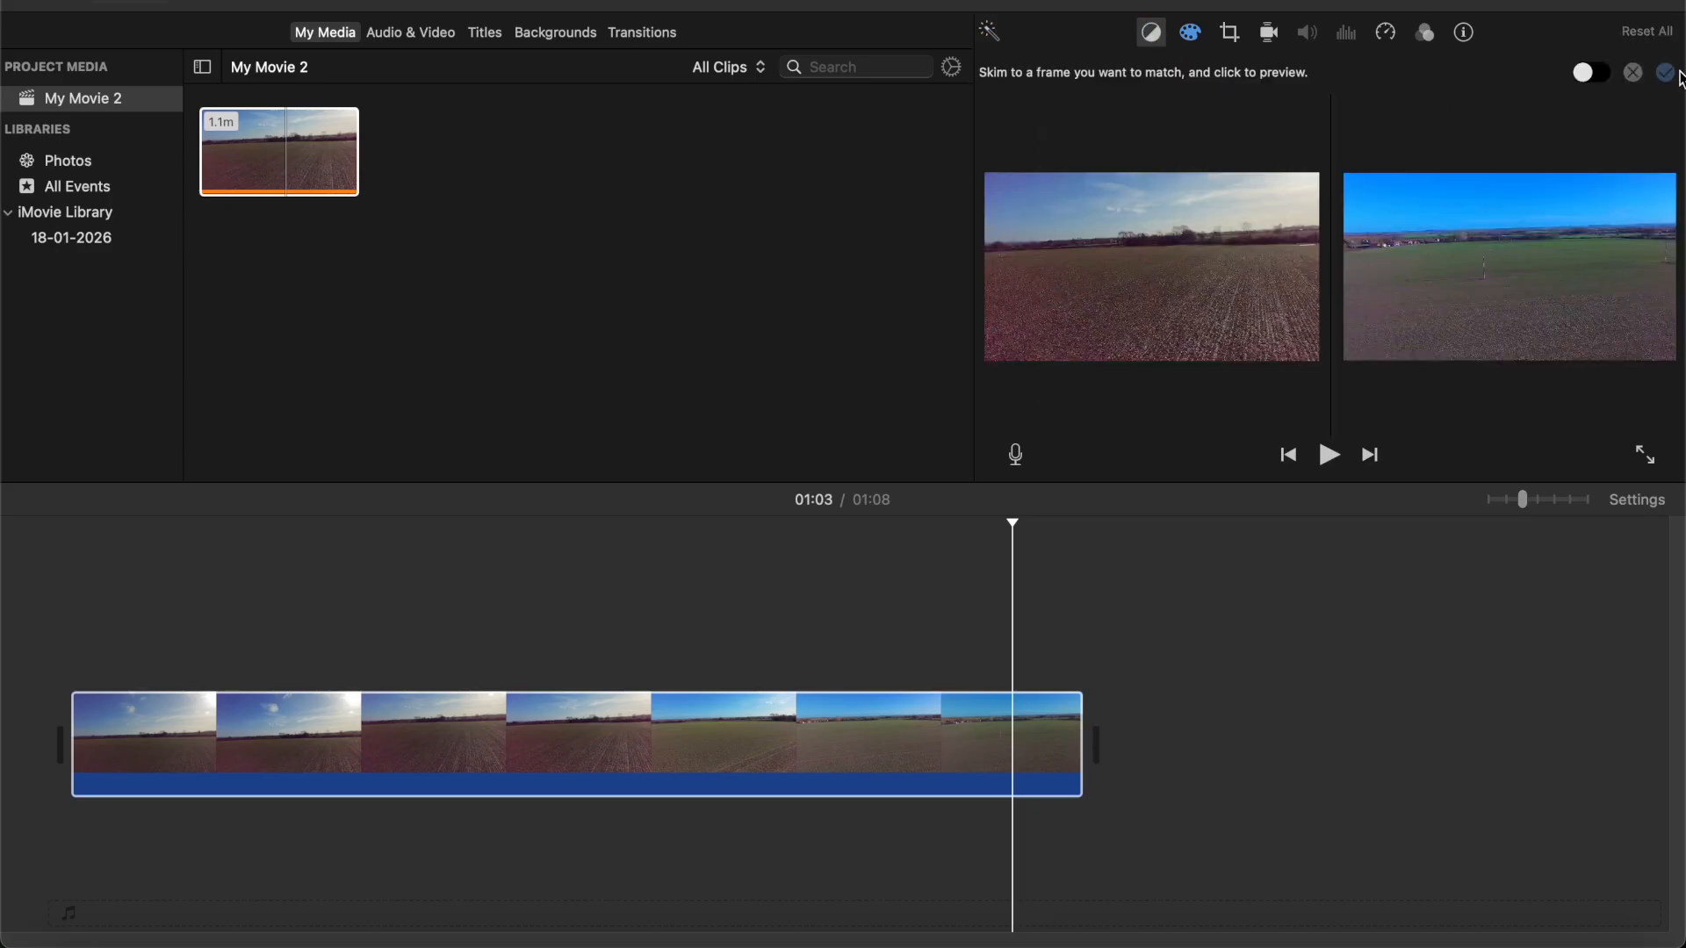
pyautogui.click(1630, 75)
pyautogui.click(1267, 79)
pyautogui.click(1638, 75)
pyautogui.click(1343, 79)
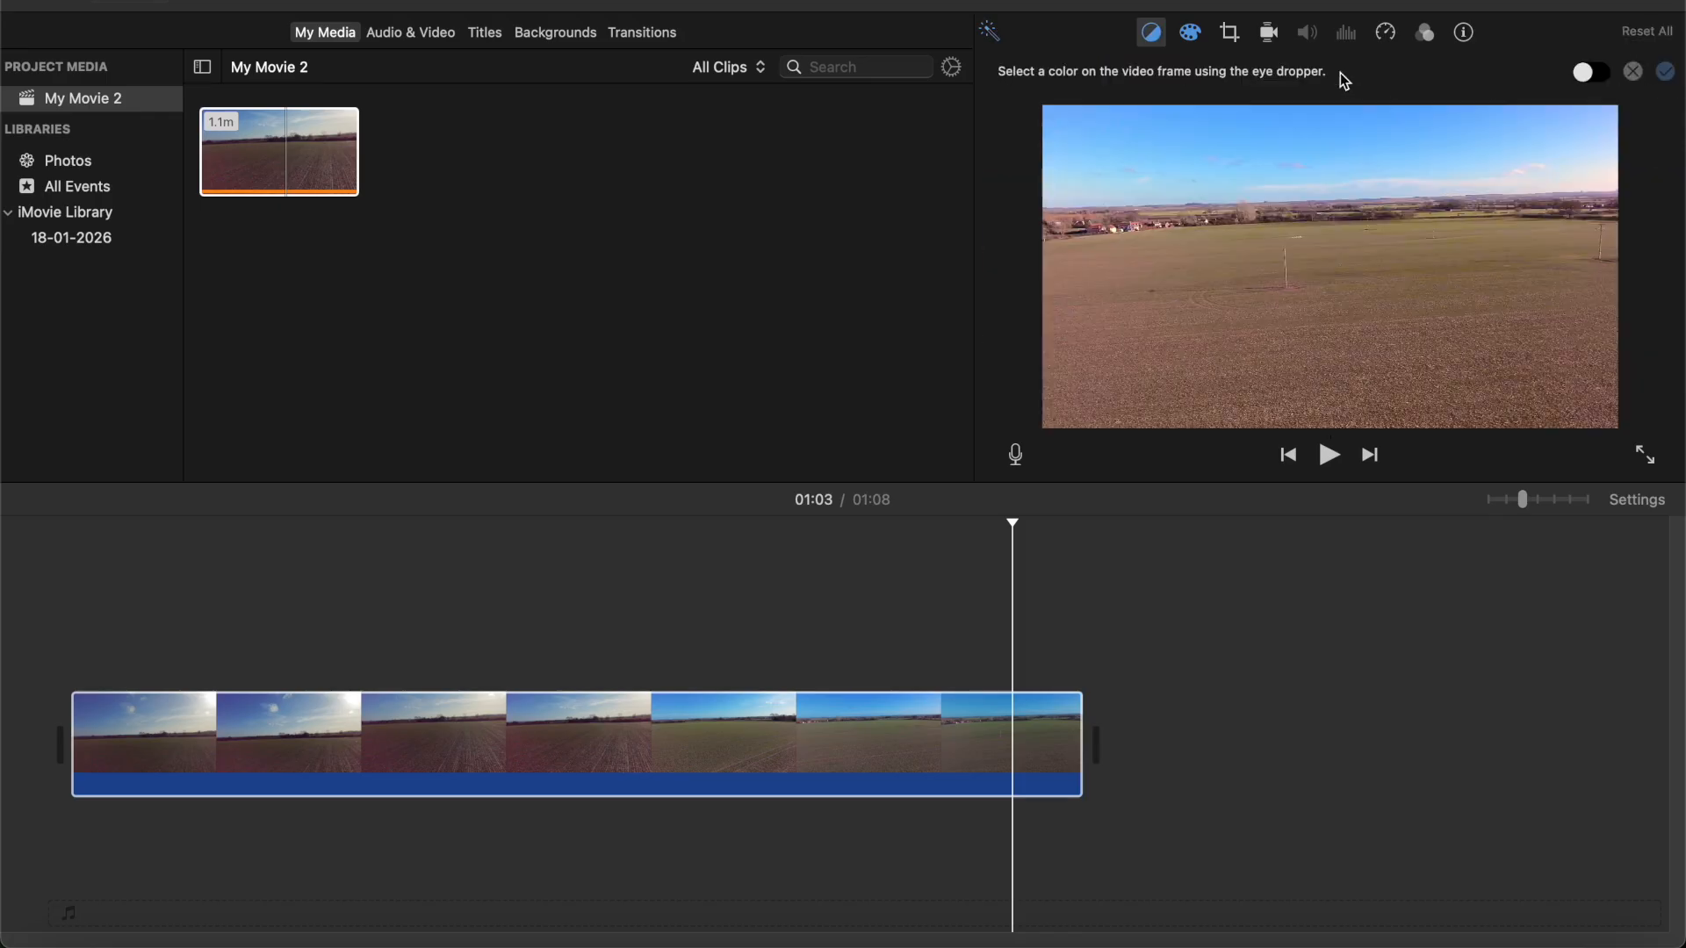
pyautogui.click(1287, 184)
pyautogui.click(1633, 72)
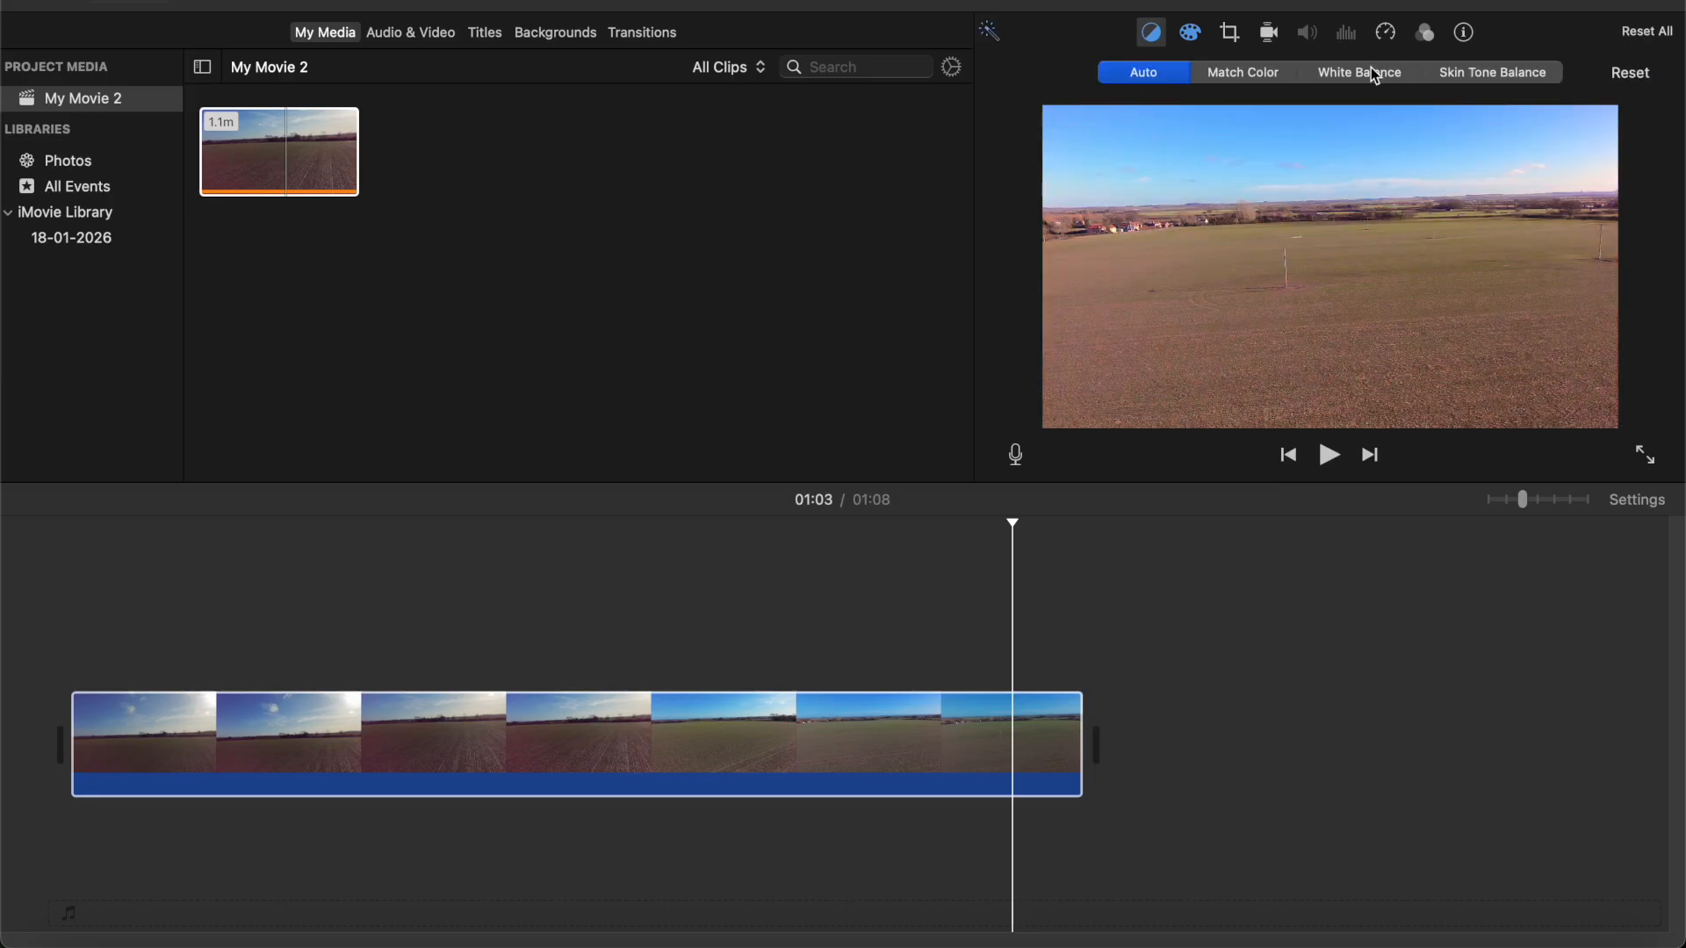
pyautogui.click(1468, 77)
# Open the clip's stabilization settings
pyautogui.click(1229, 32)
pyautogui.click(1268, 33)
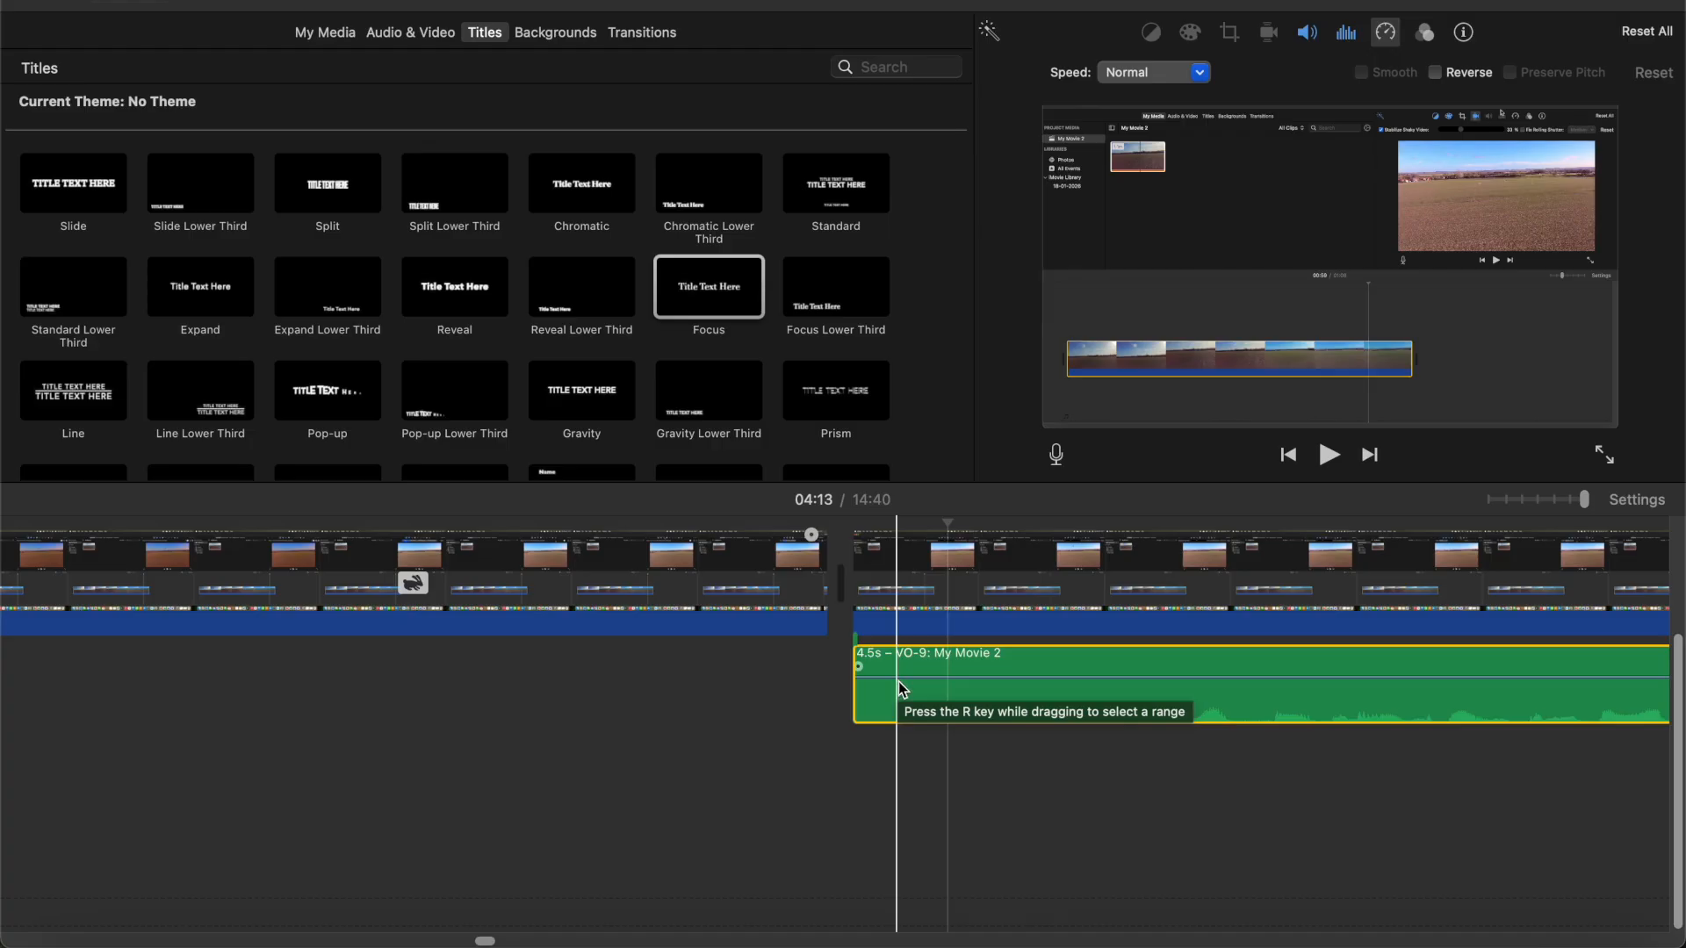
# Show the speed editor for the green voice-over clip VO-9 on the timeline
pyautogui.rightClick(903, 687)
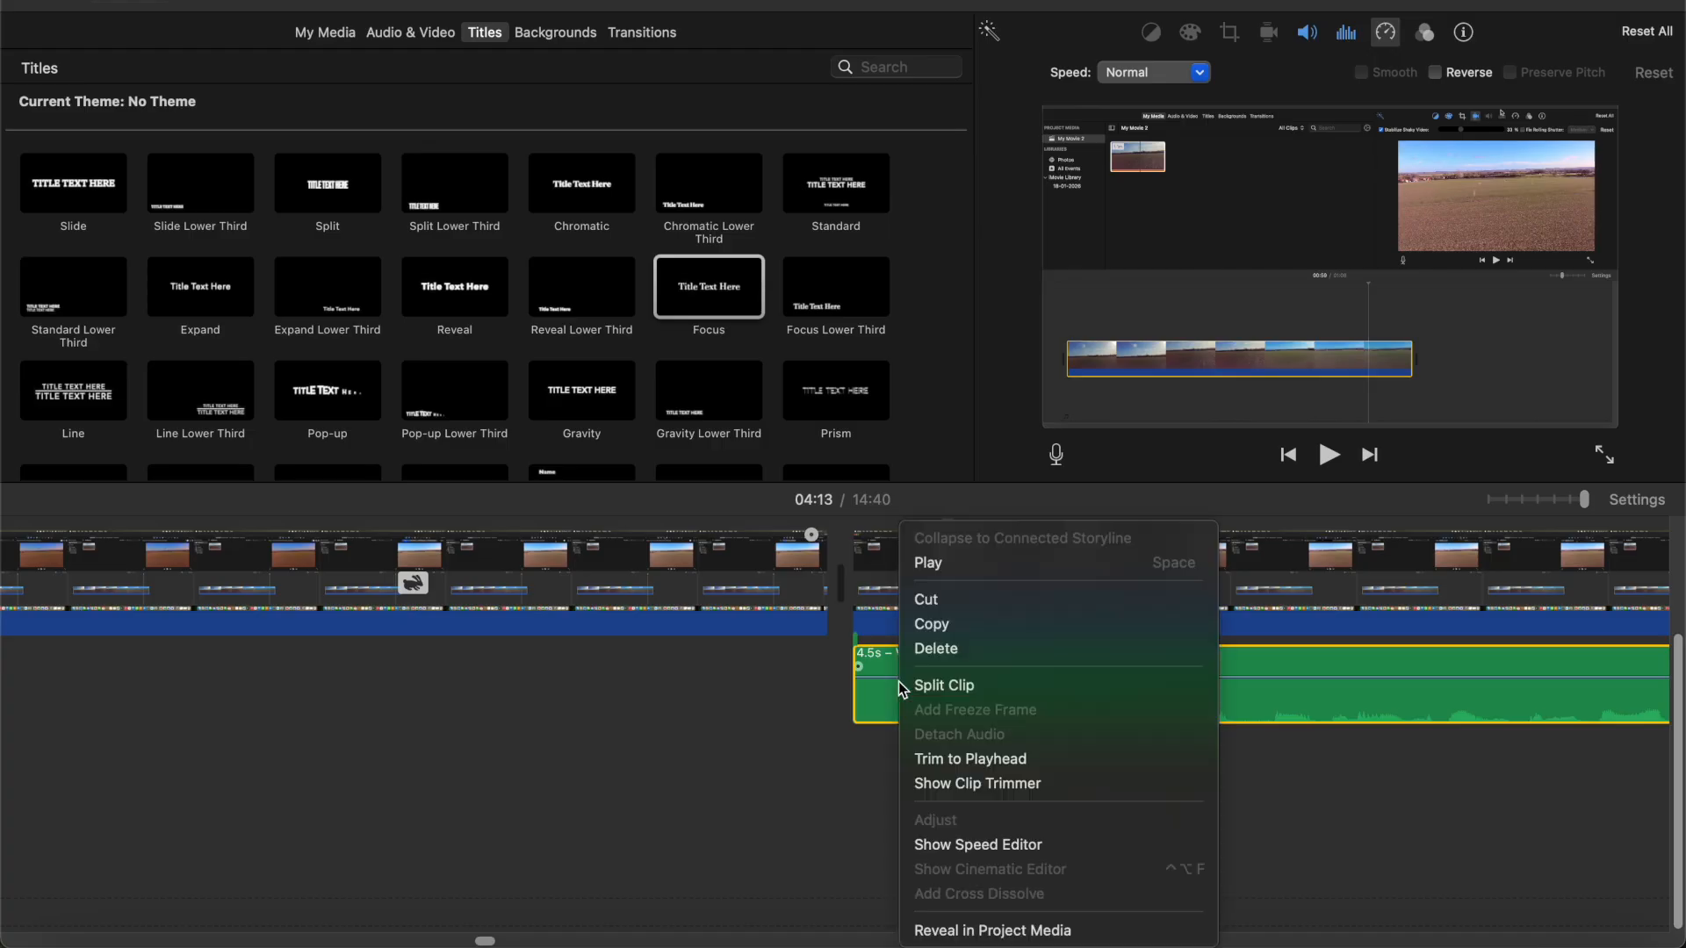
pyautogui.click(957, 844)
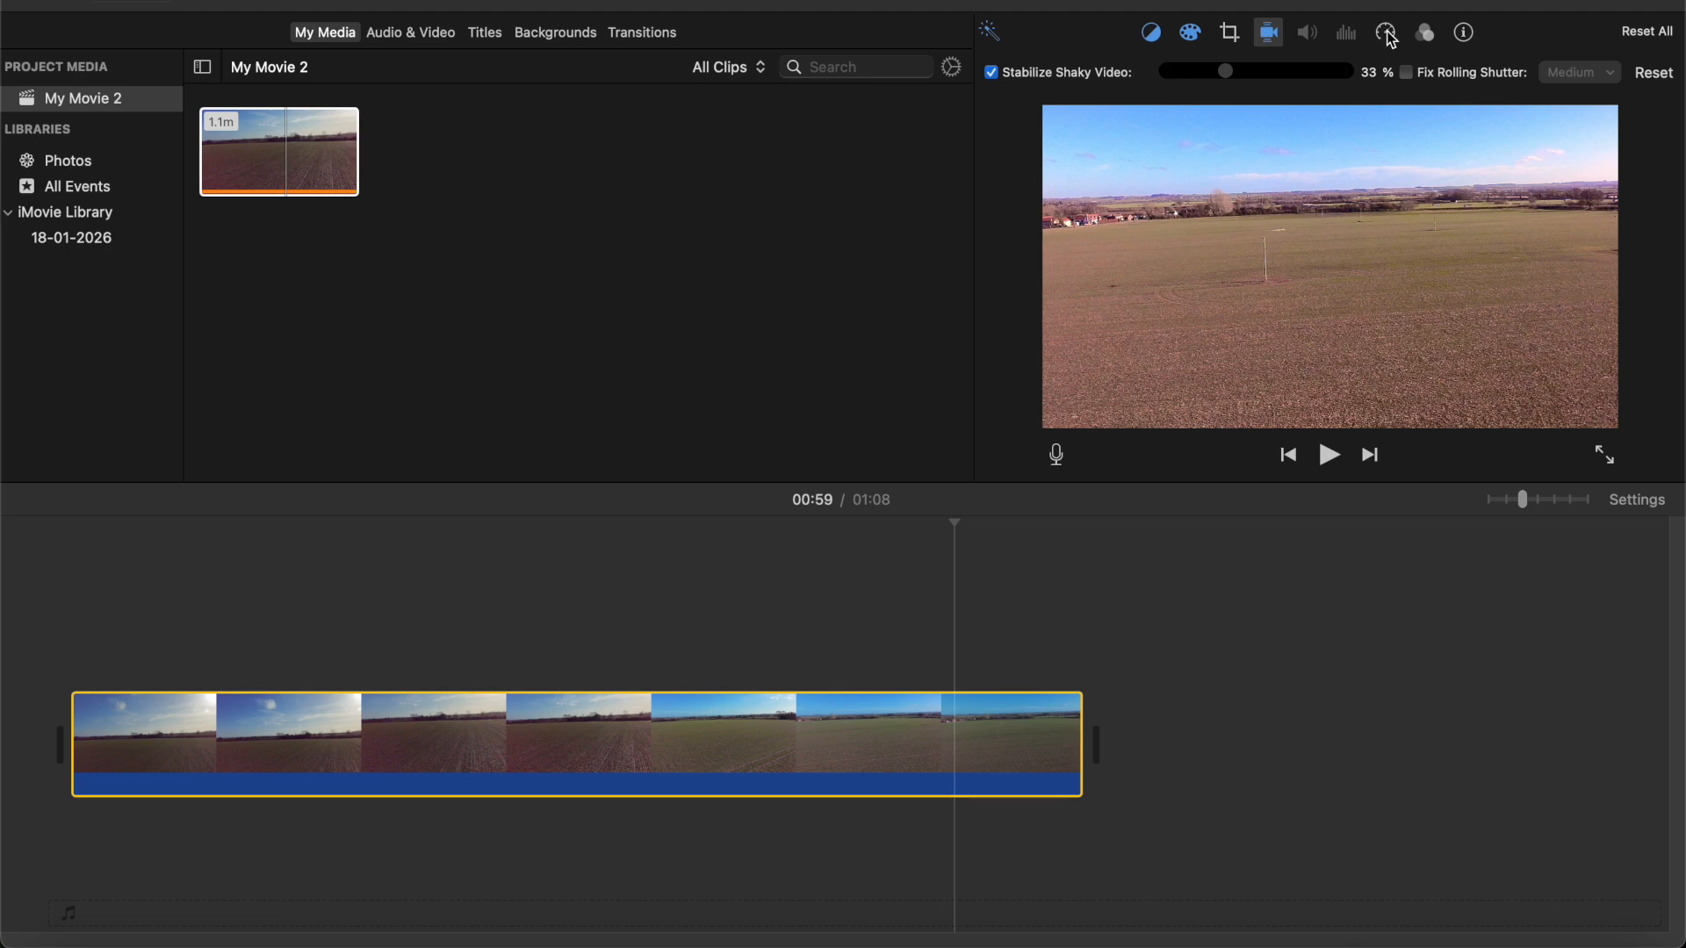
# Set the drone clip's speed to Fast and move the playhead to 00:04
pyautogui.click(1386, 33)
pyautogui.click(1199, 73)
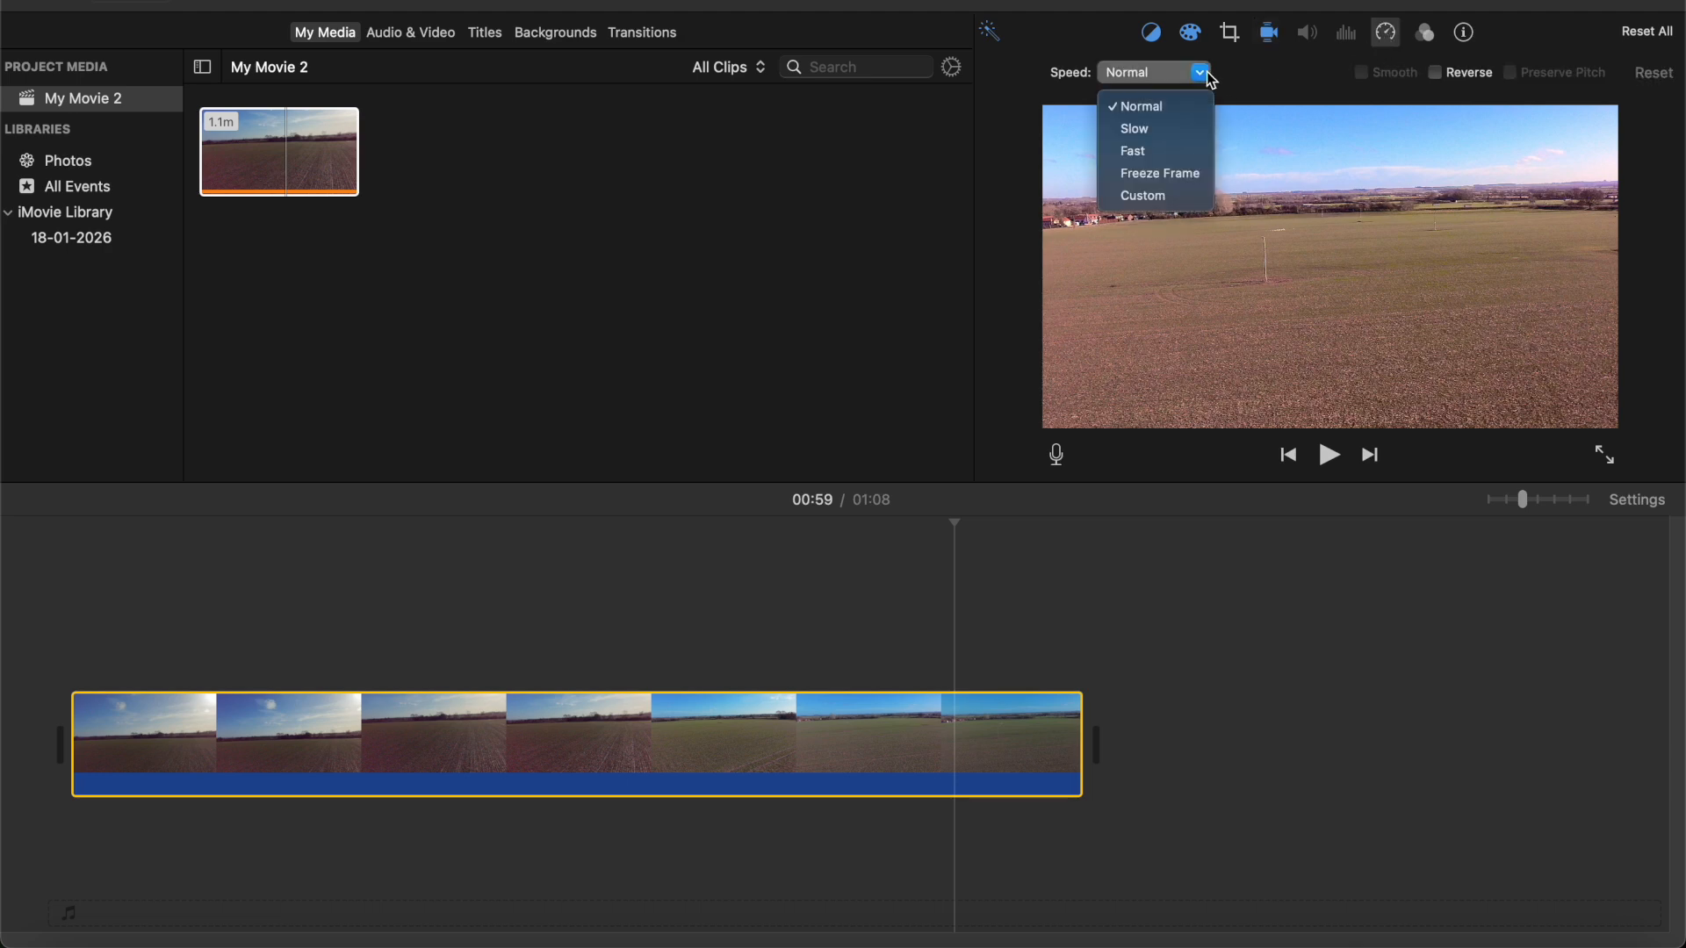
pyautogui.click(1173, 156)
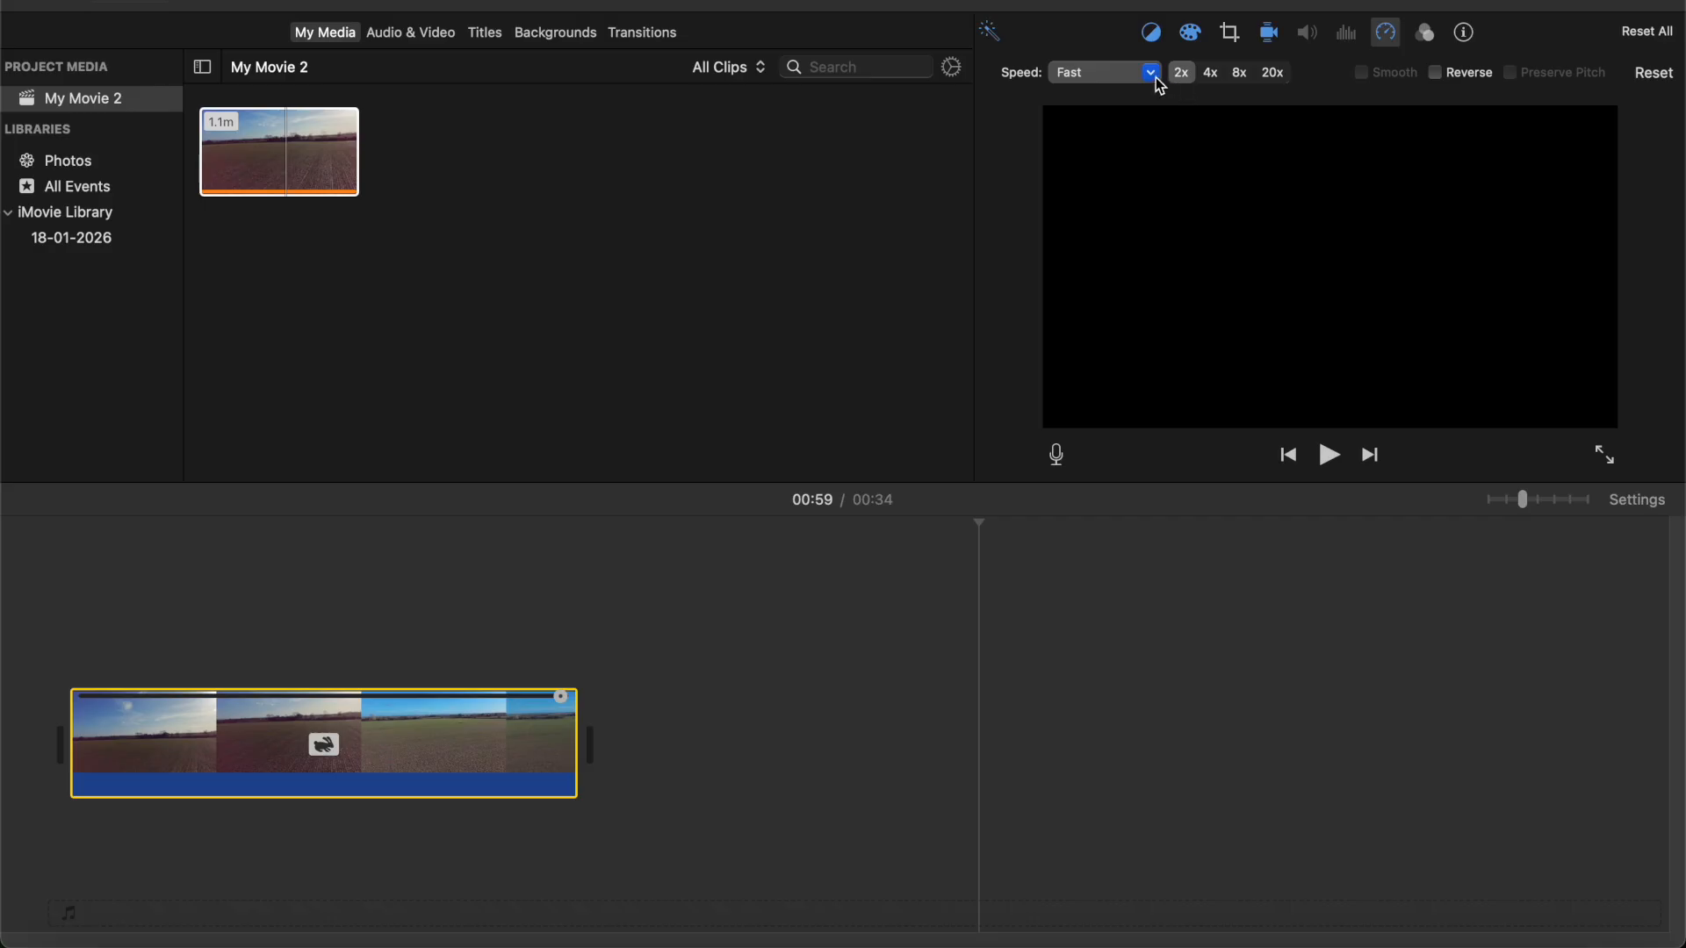
pyautogui.click(132, 728)
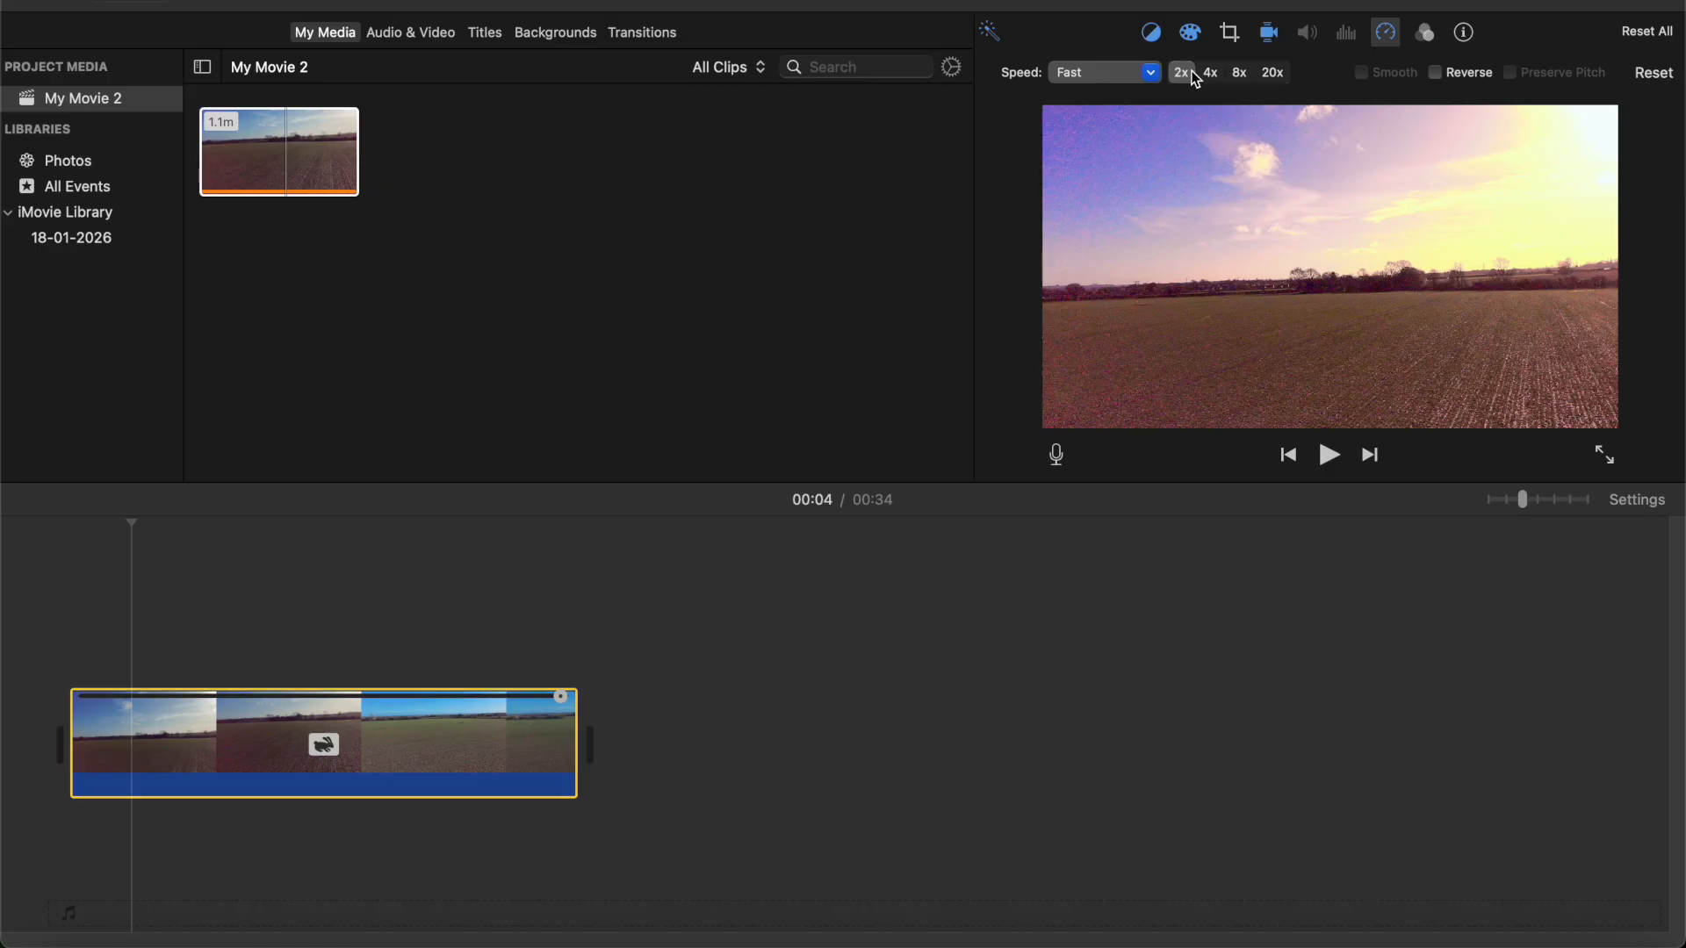
# Speed the clip up to 4x and on to 8x, and play it from 00:04
pyautogui.click(1218, 77)
pyautogui.click(1239, 75)
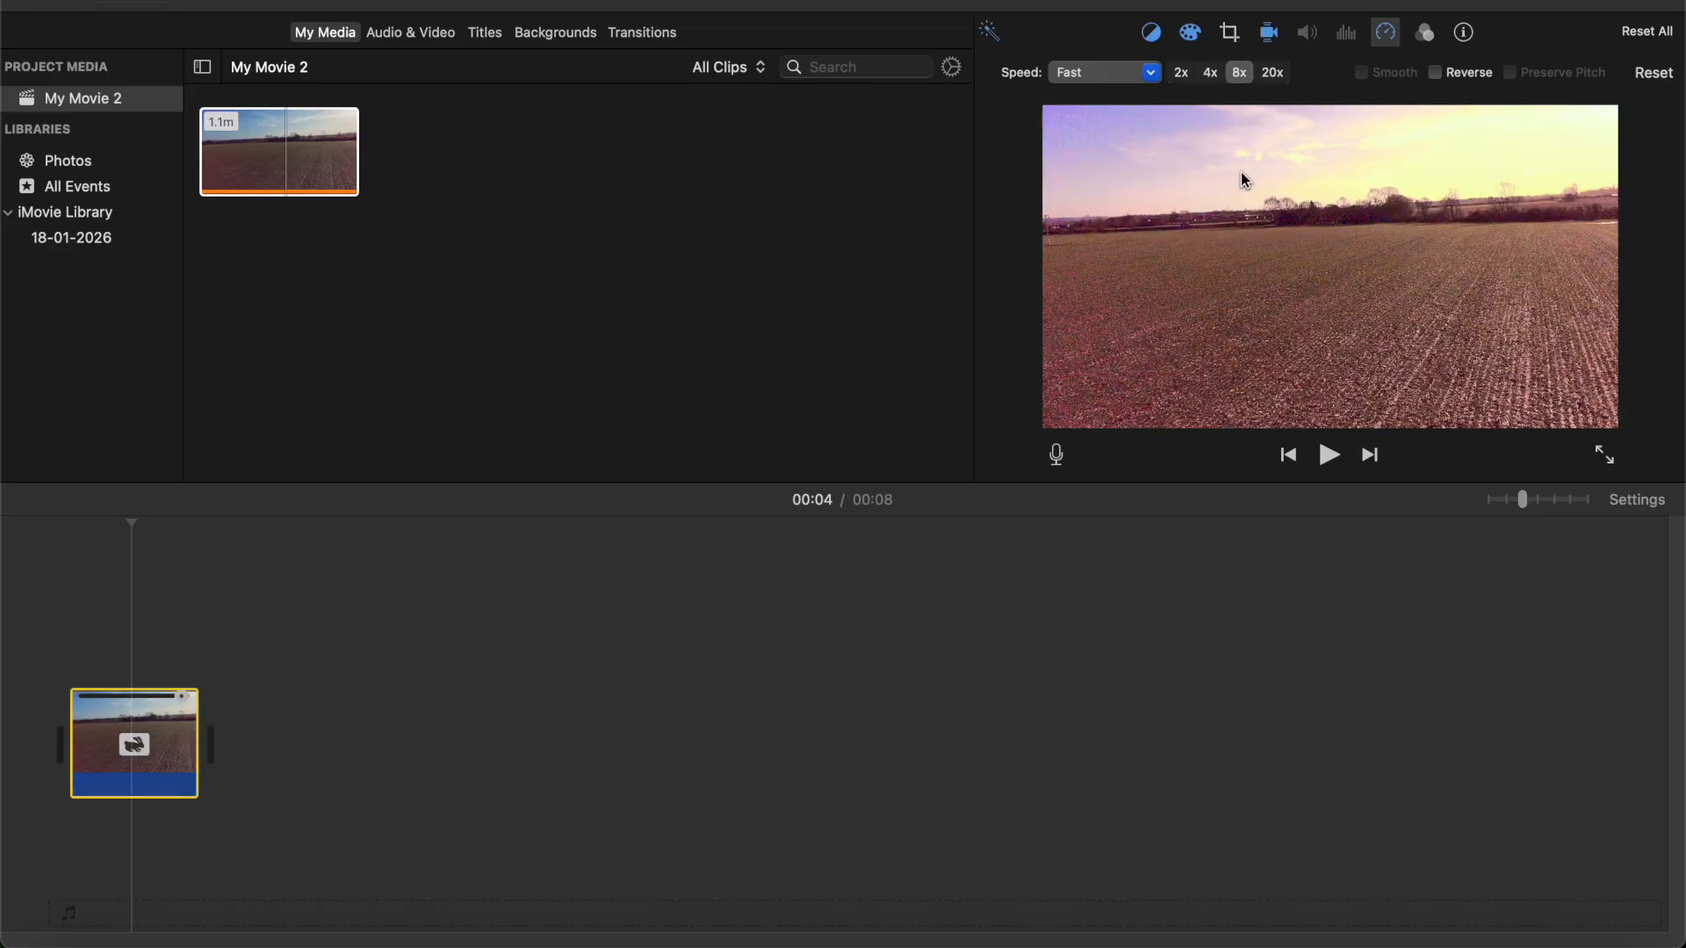
pyautogui.click(1328, 453)
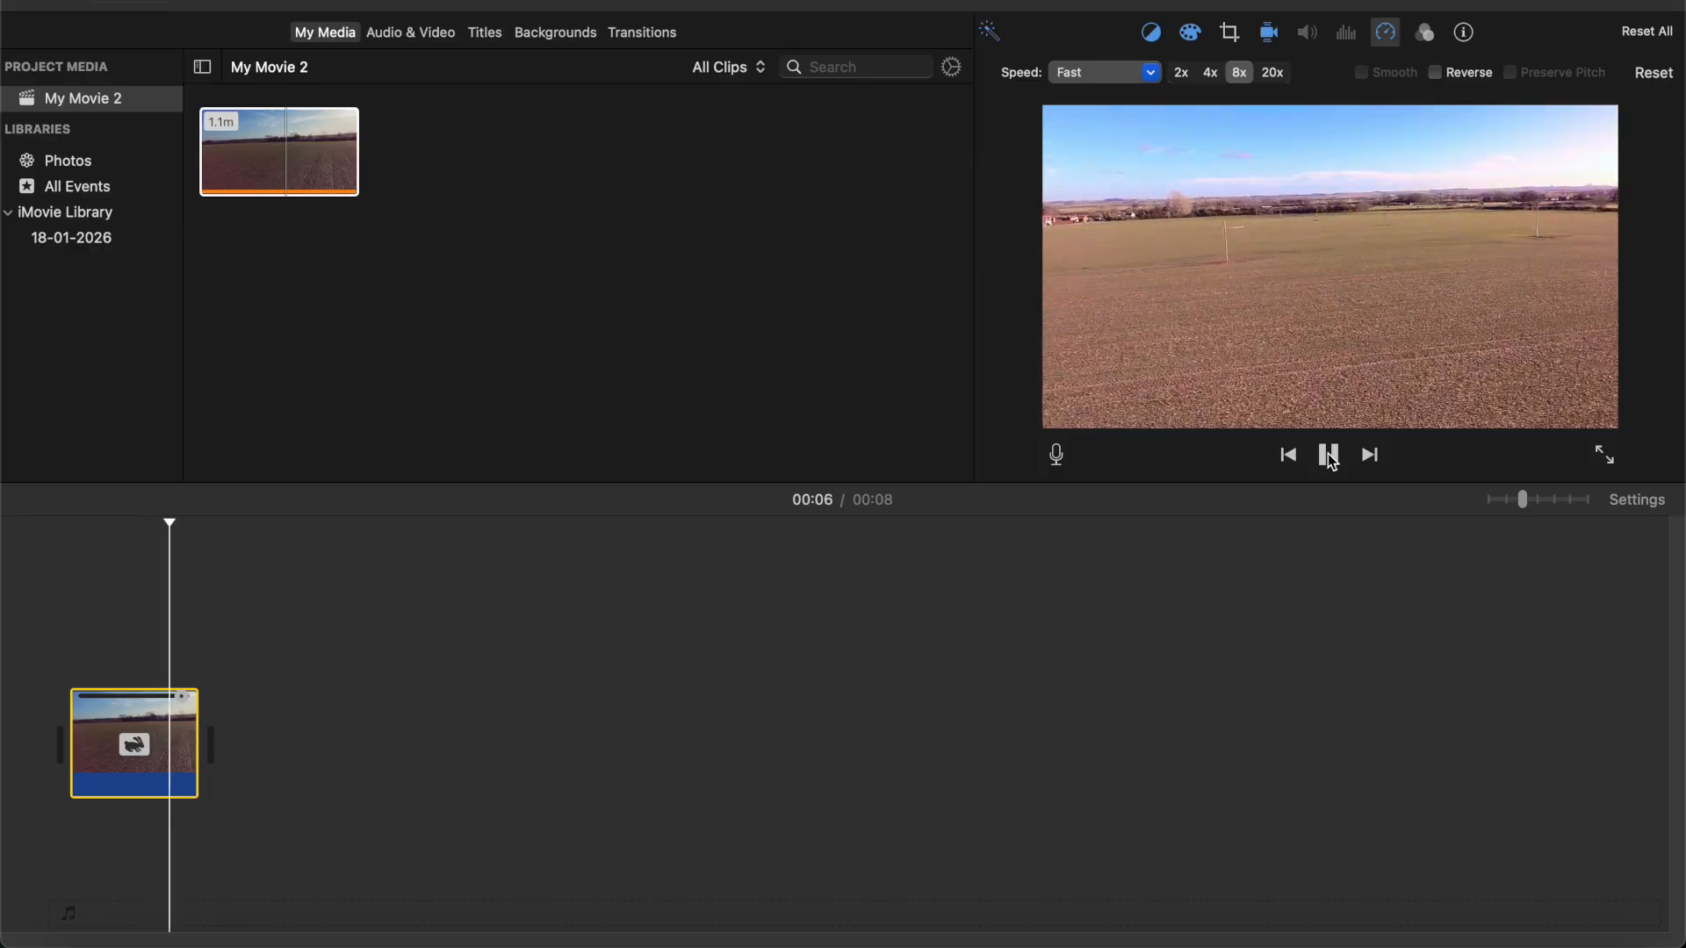
# Set the clip's fast speed to 20x and play it from near its beginning
pyautogui.click(1272, 73)
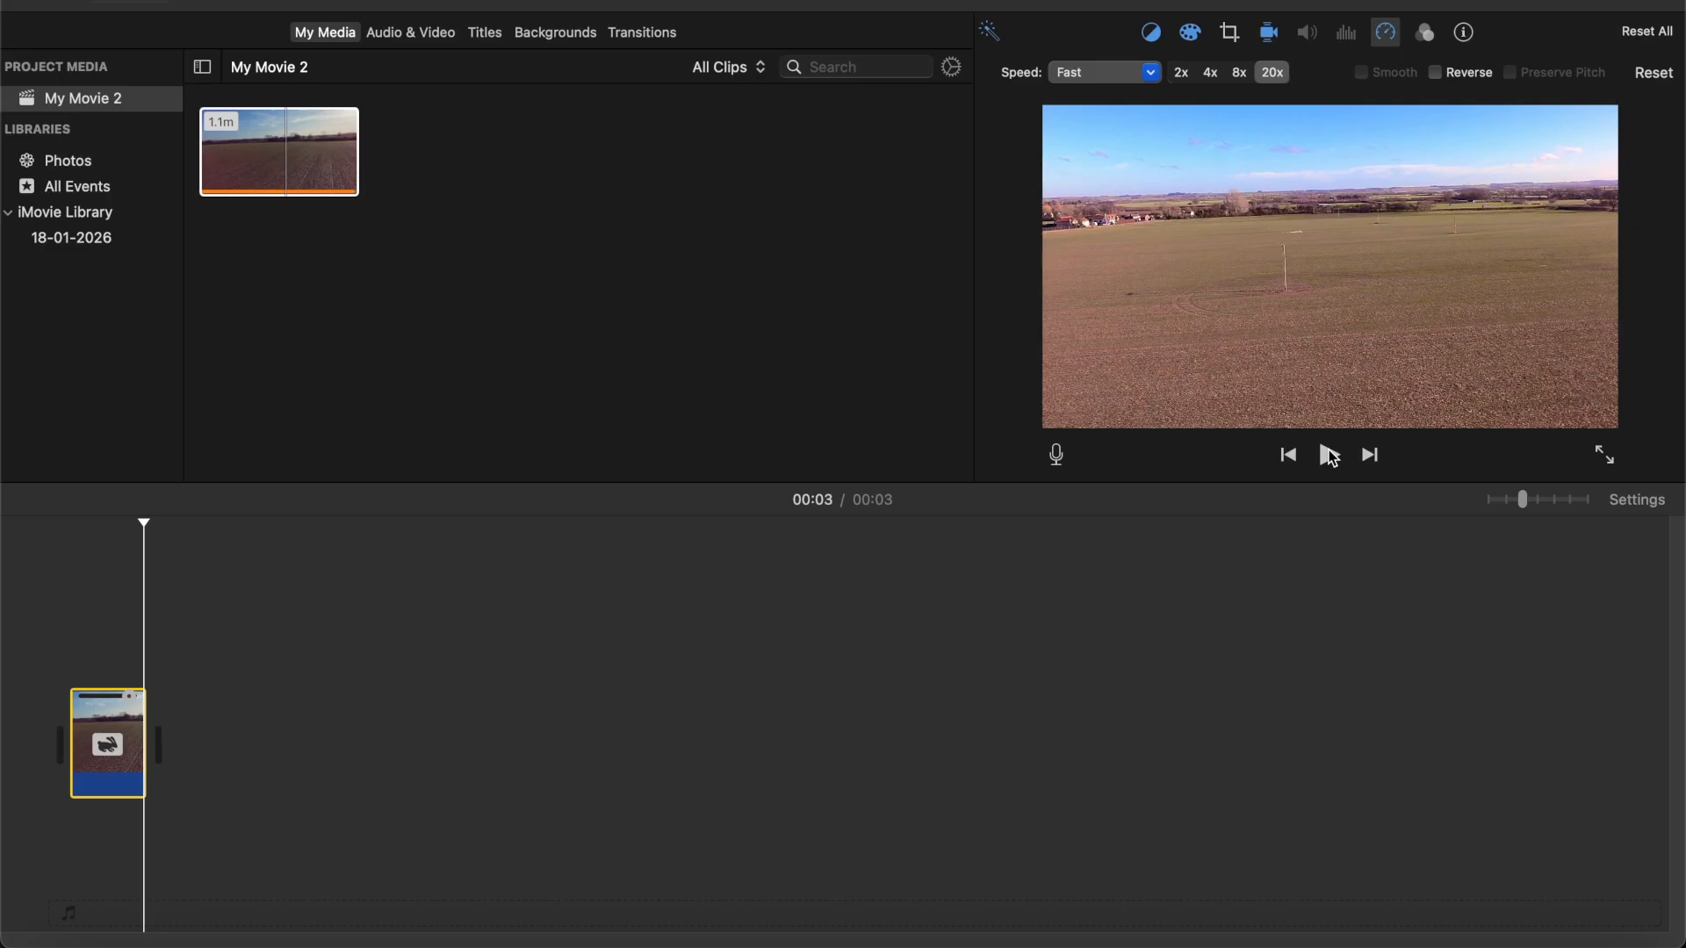
pyautogui.click(89, 747)
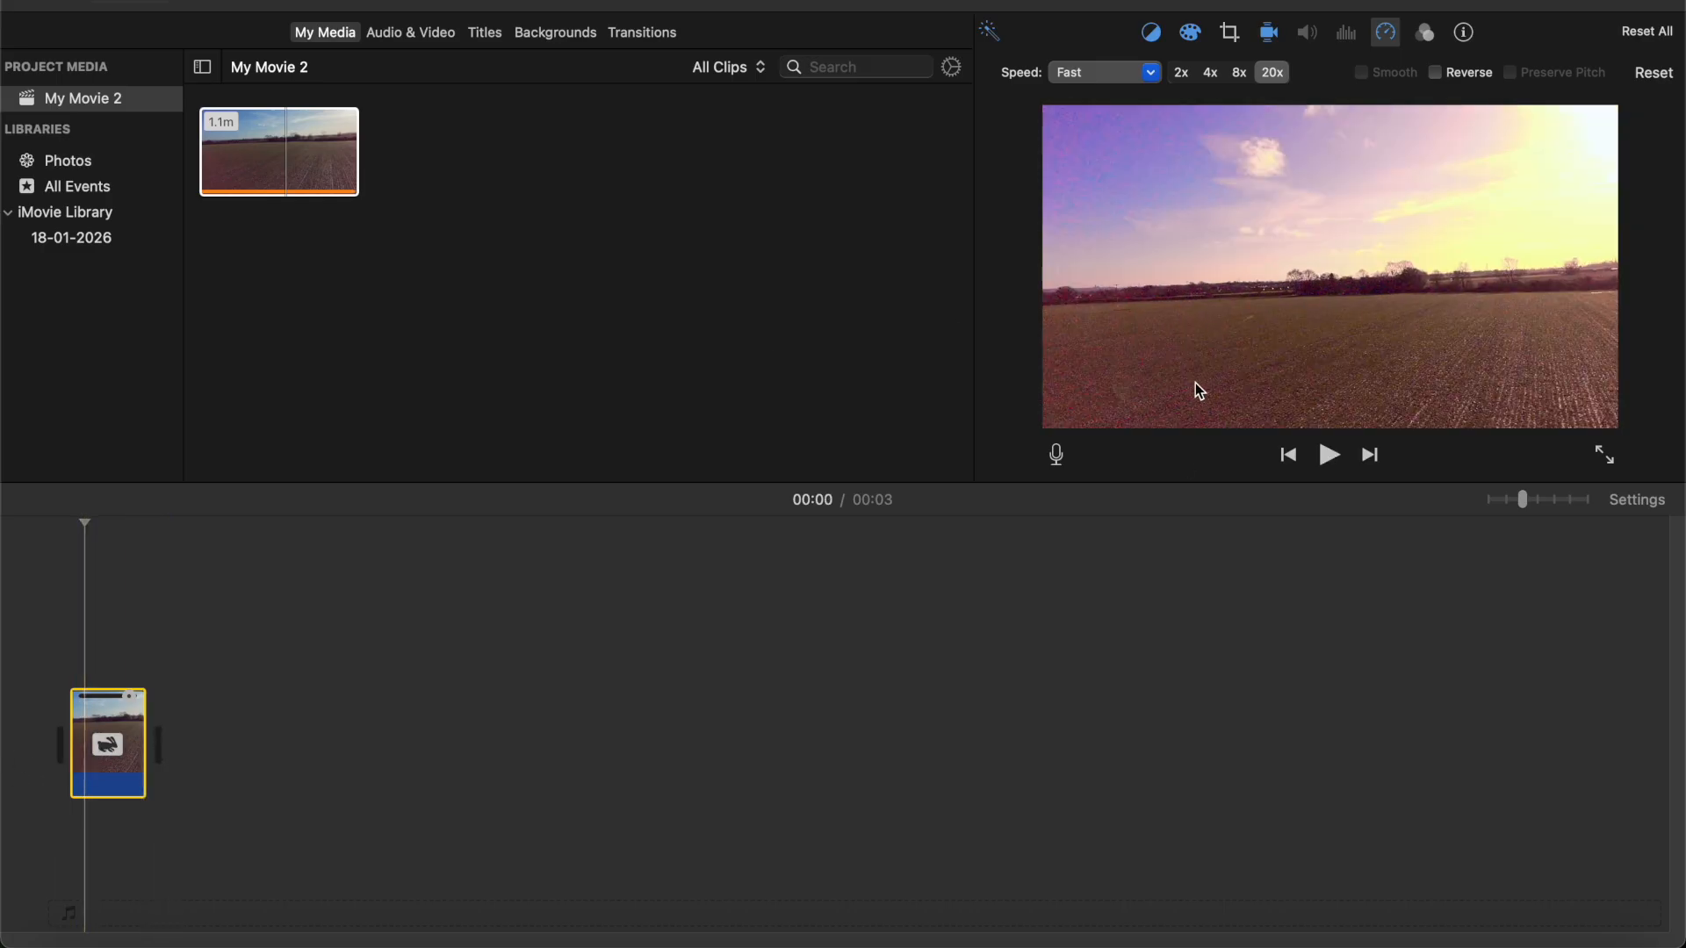
pyautogui.click(1324, 463)
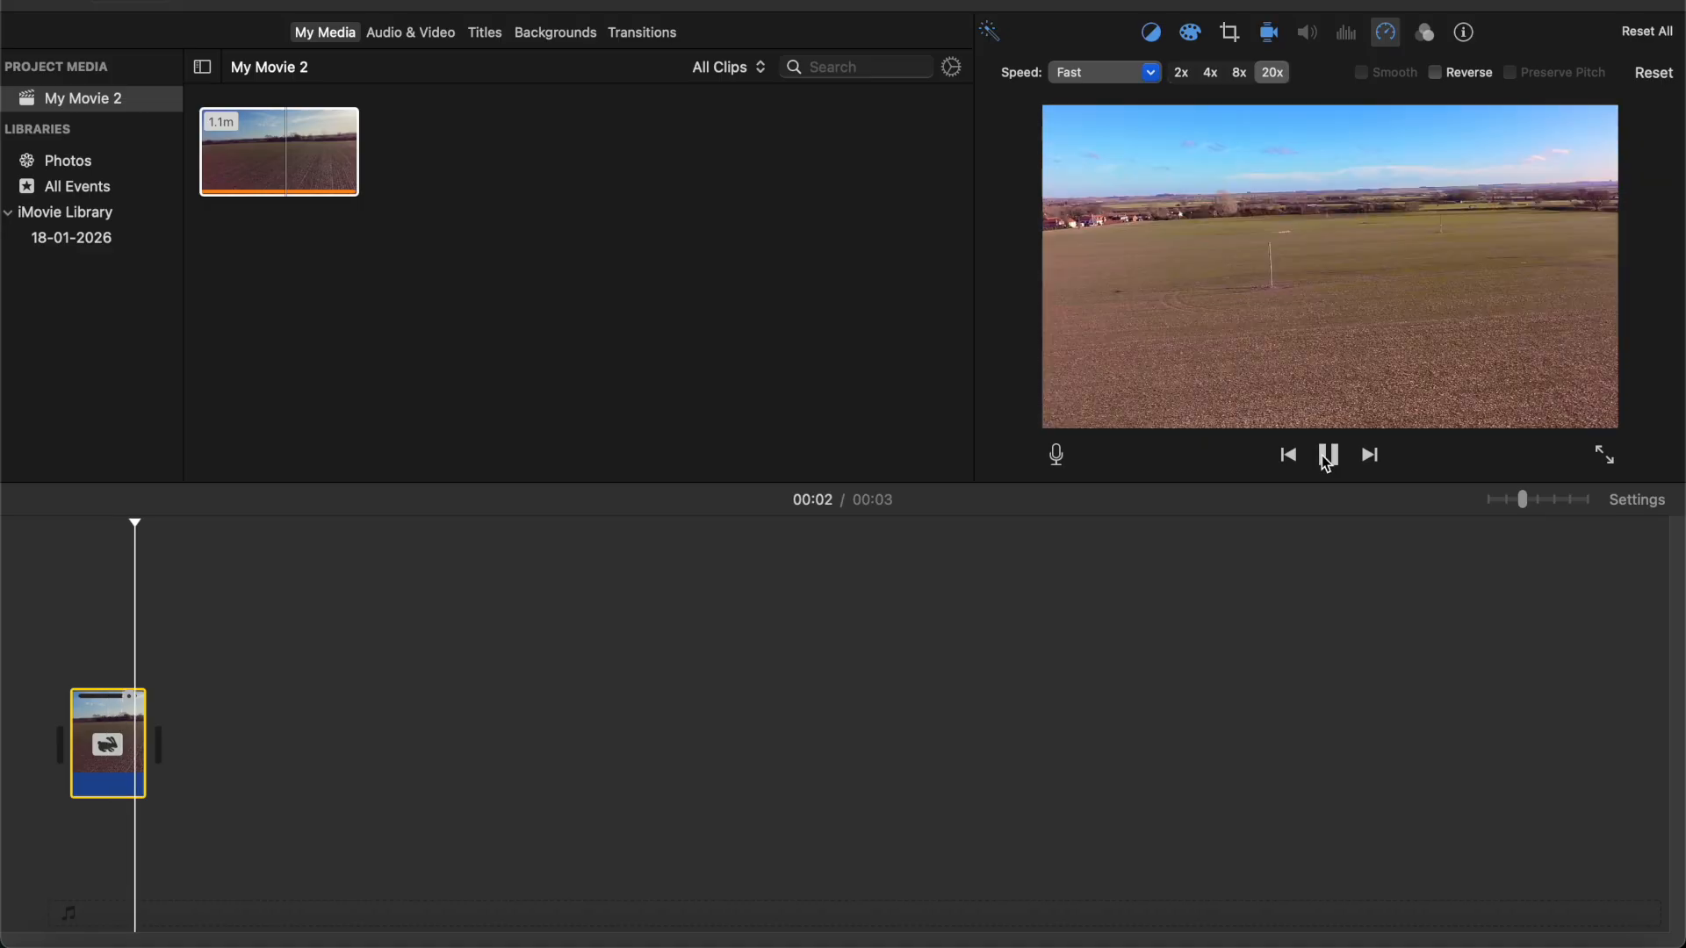
# Set the clip's fast speed back to 2x and play the footage
pyautogui.click(1182, 74)
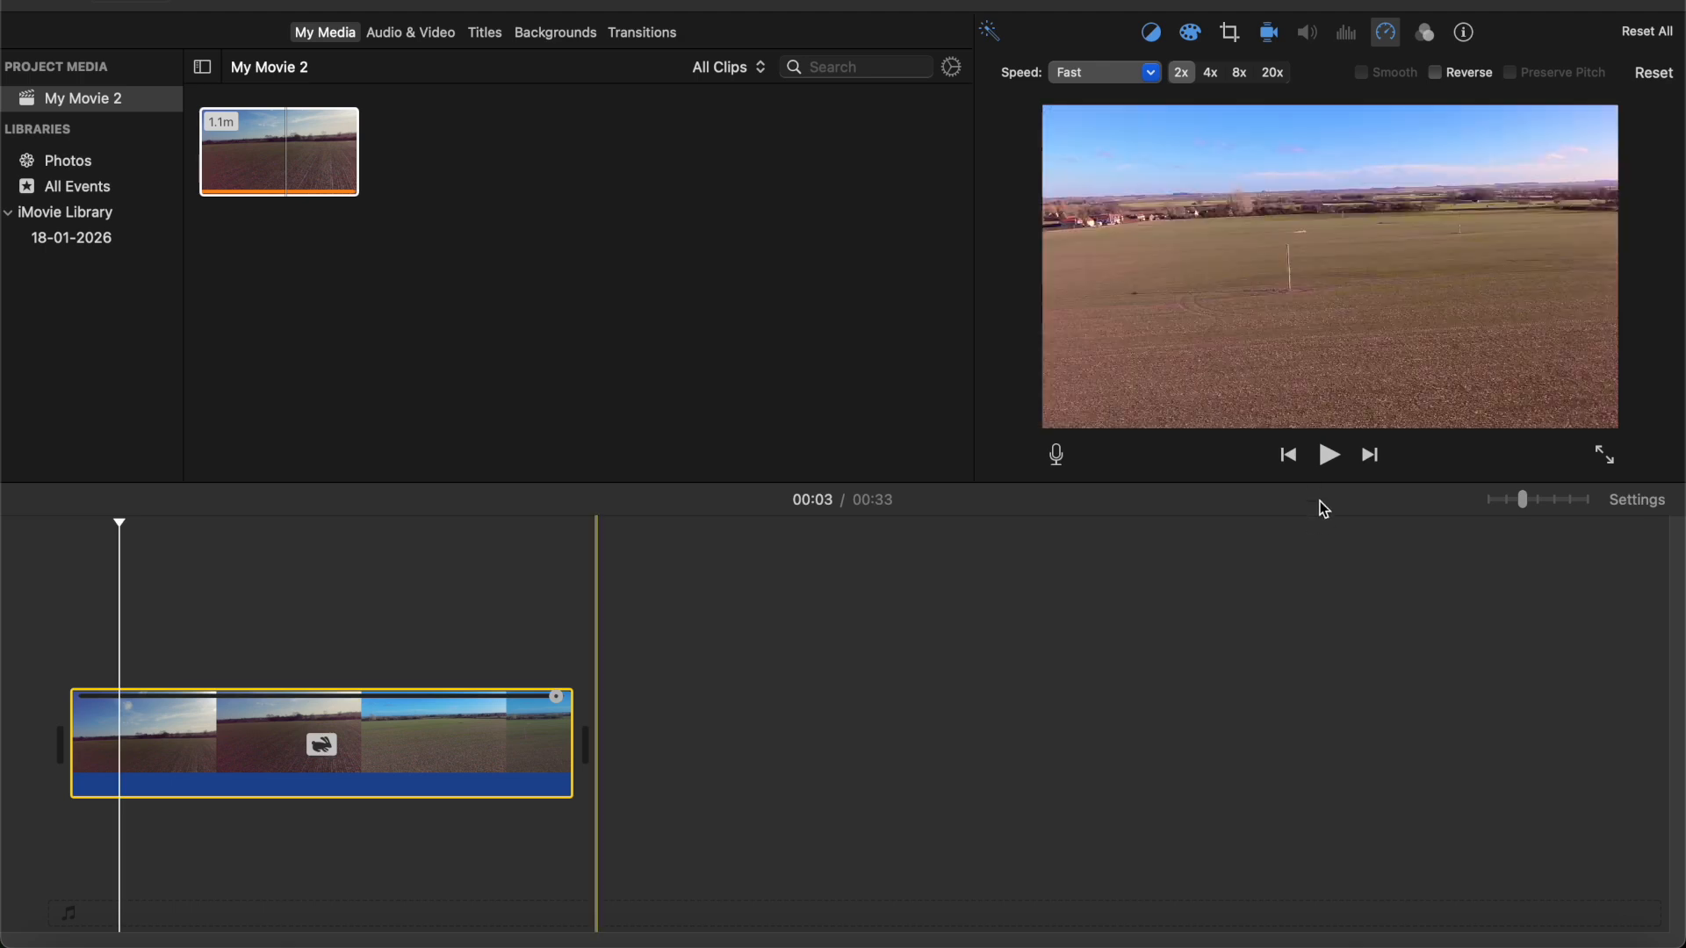
pyautogui.click(1329, 455)
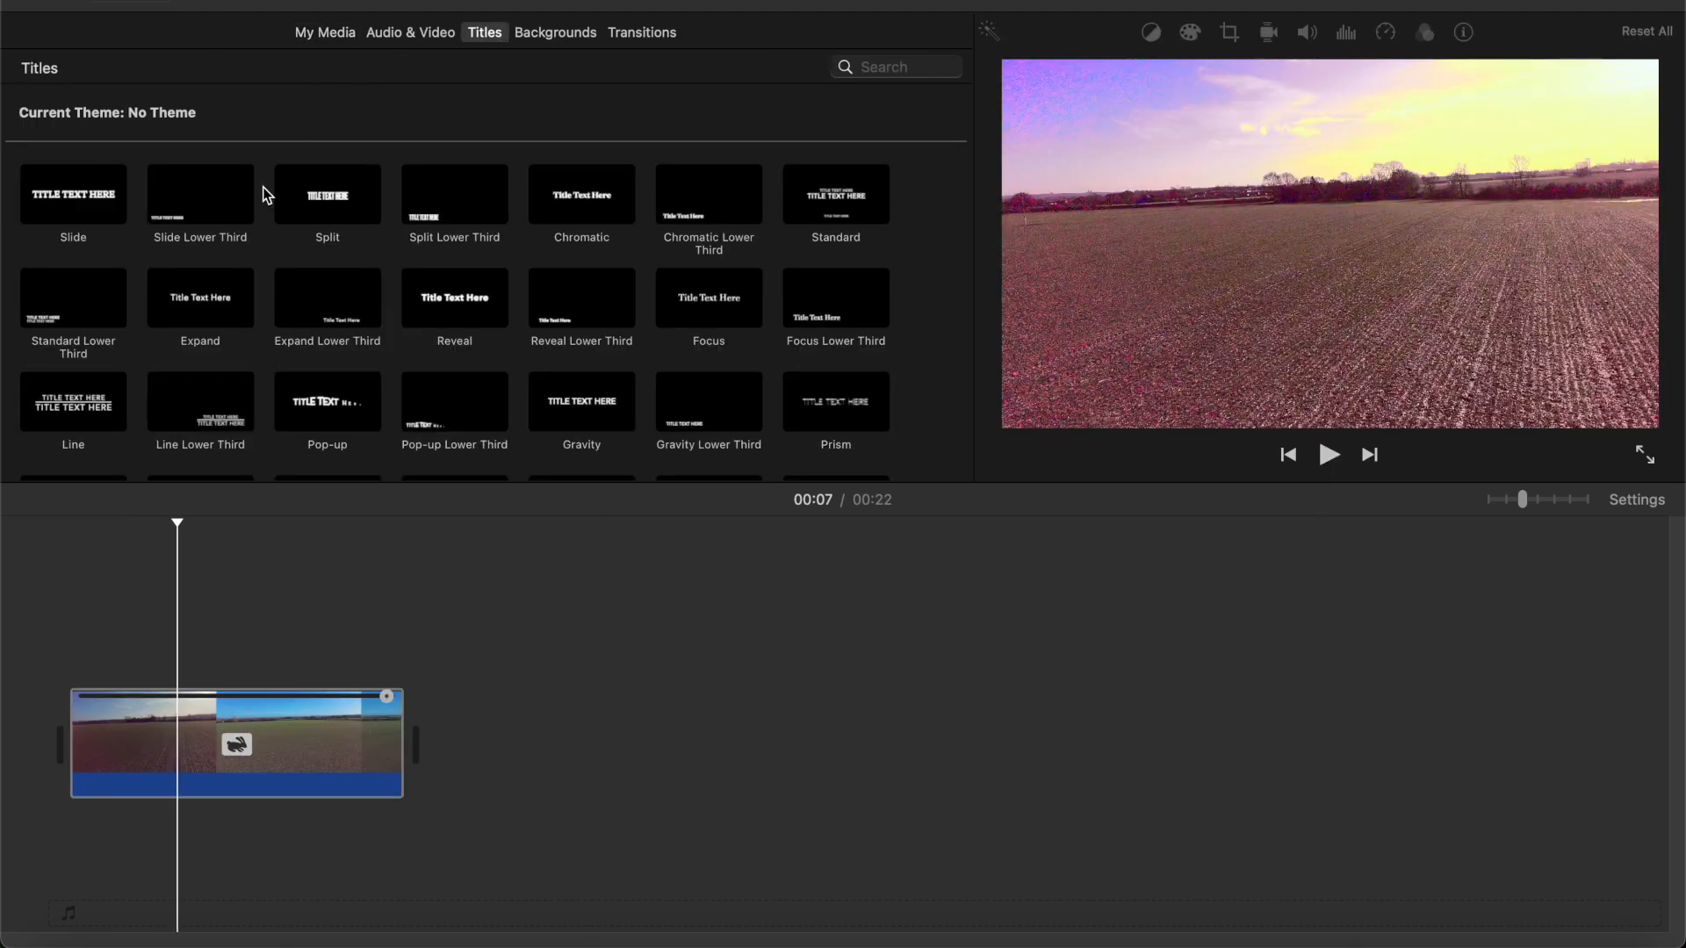
# Look at the Slide, Slide Lower Third and Split title styles
pyautogui.click(56, 203)
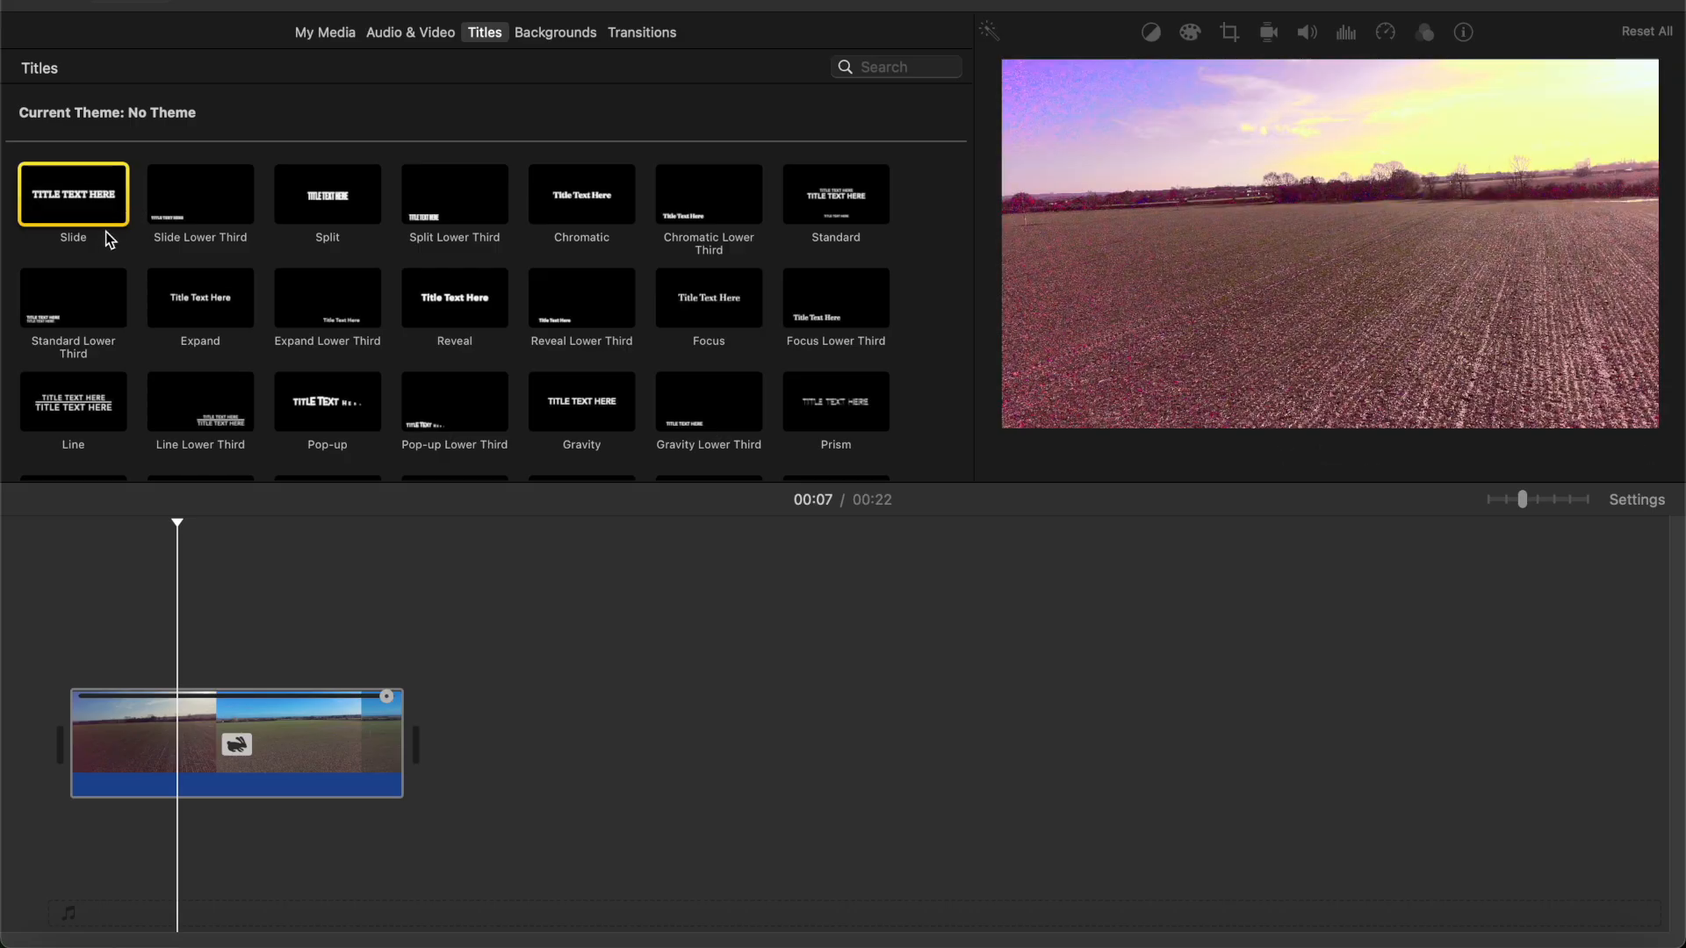
pyautogui.click(209, 207)
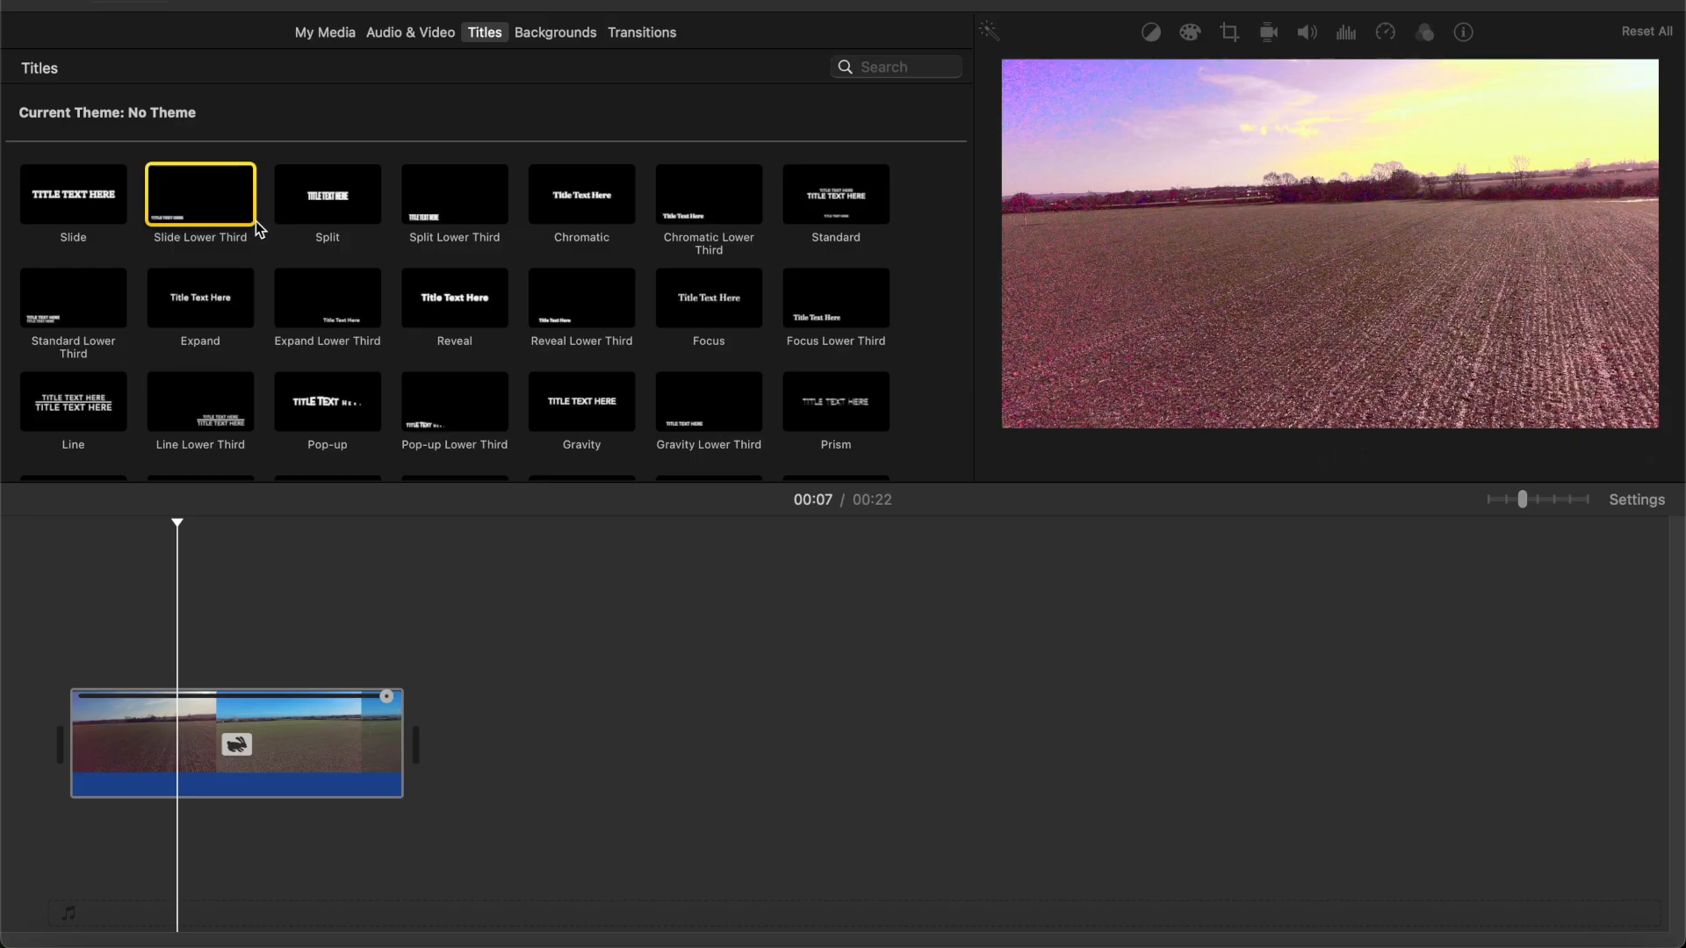
pyautogui.click(347, 203)
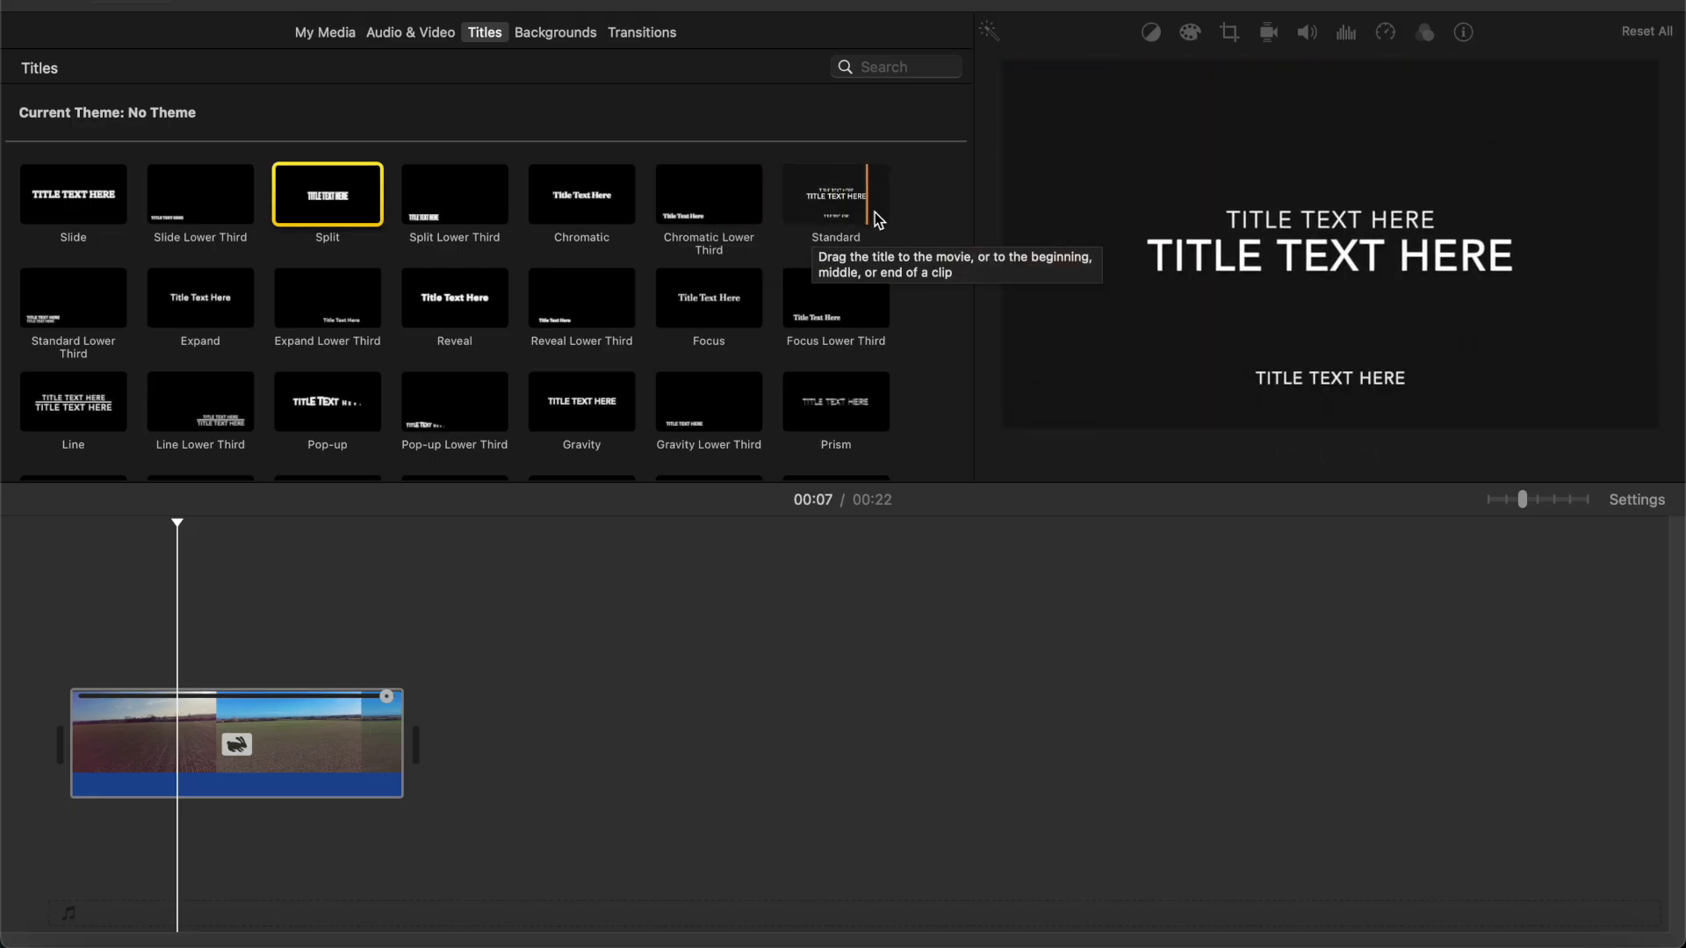
# Add a Standard title above the start of the clip and open its text for editing
pyautogui.moveTo(824, 207); pyautogui.dragTo(75, 673)
pyautogui.click(1385, 247)
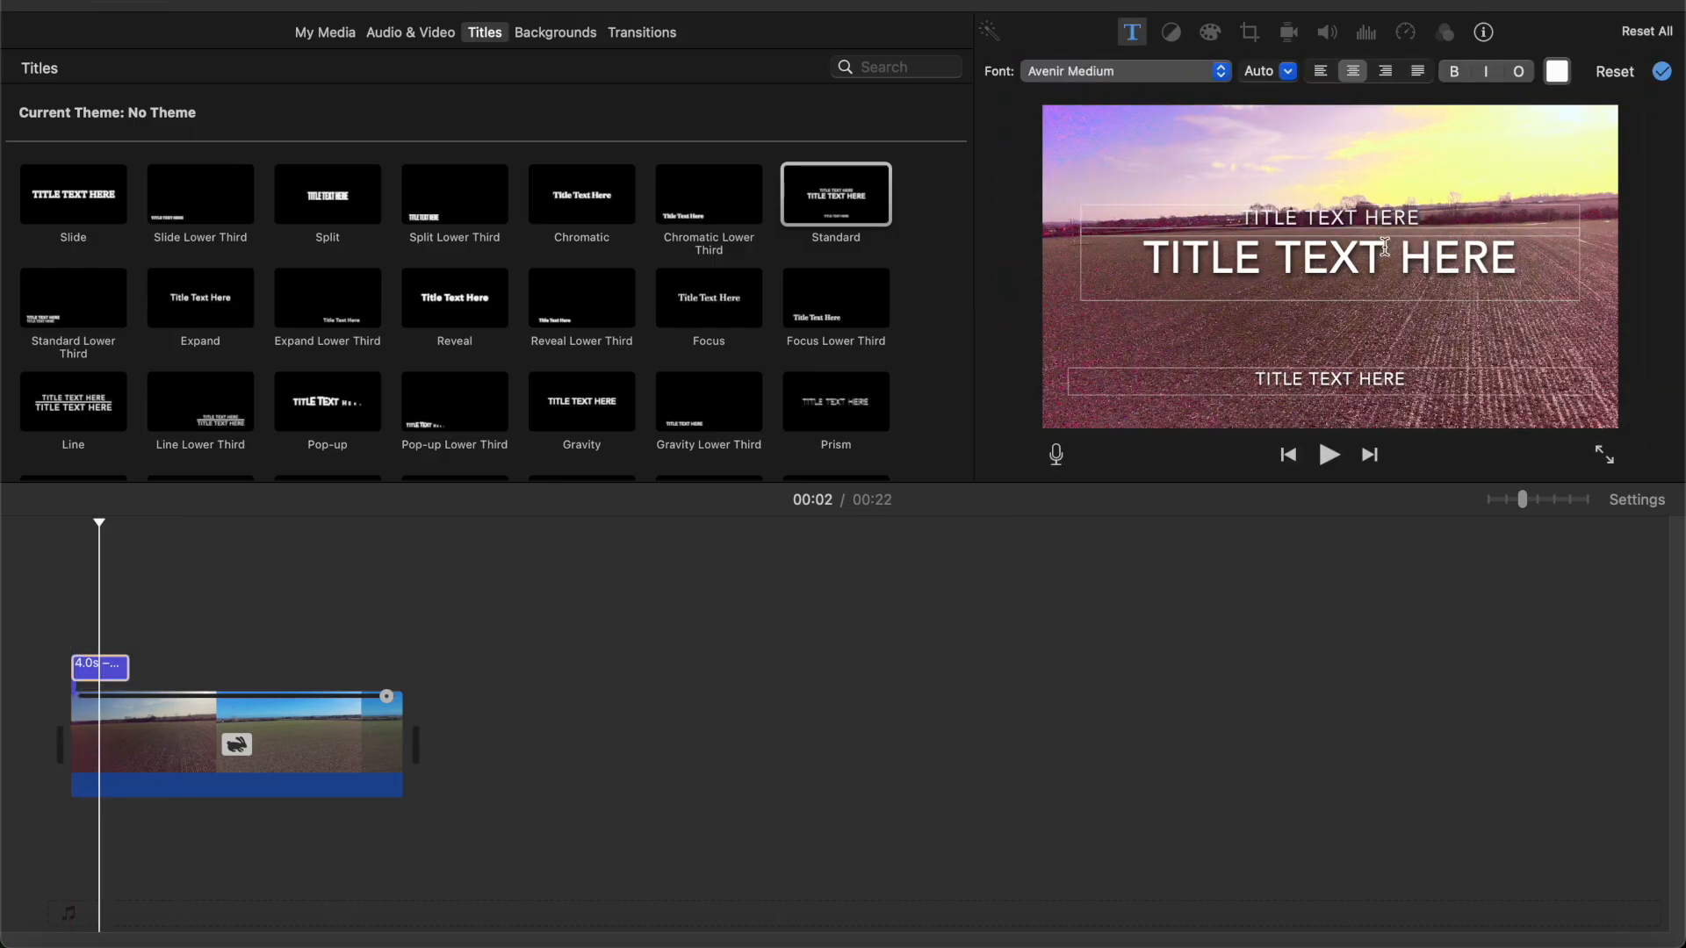
# Replace the title's large main line with "FROM BEGINNER TO CREATORS"
pyautogui.doubleClick(1376, 268)
pyautogui.press('BackSpace')
pyautogui.press('BackSpace')
pyautogui.press('BackSpace')
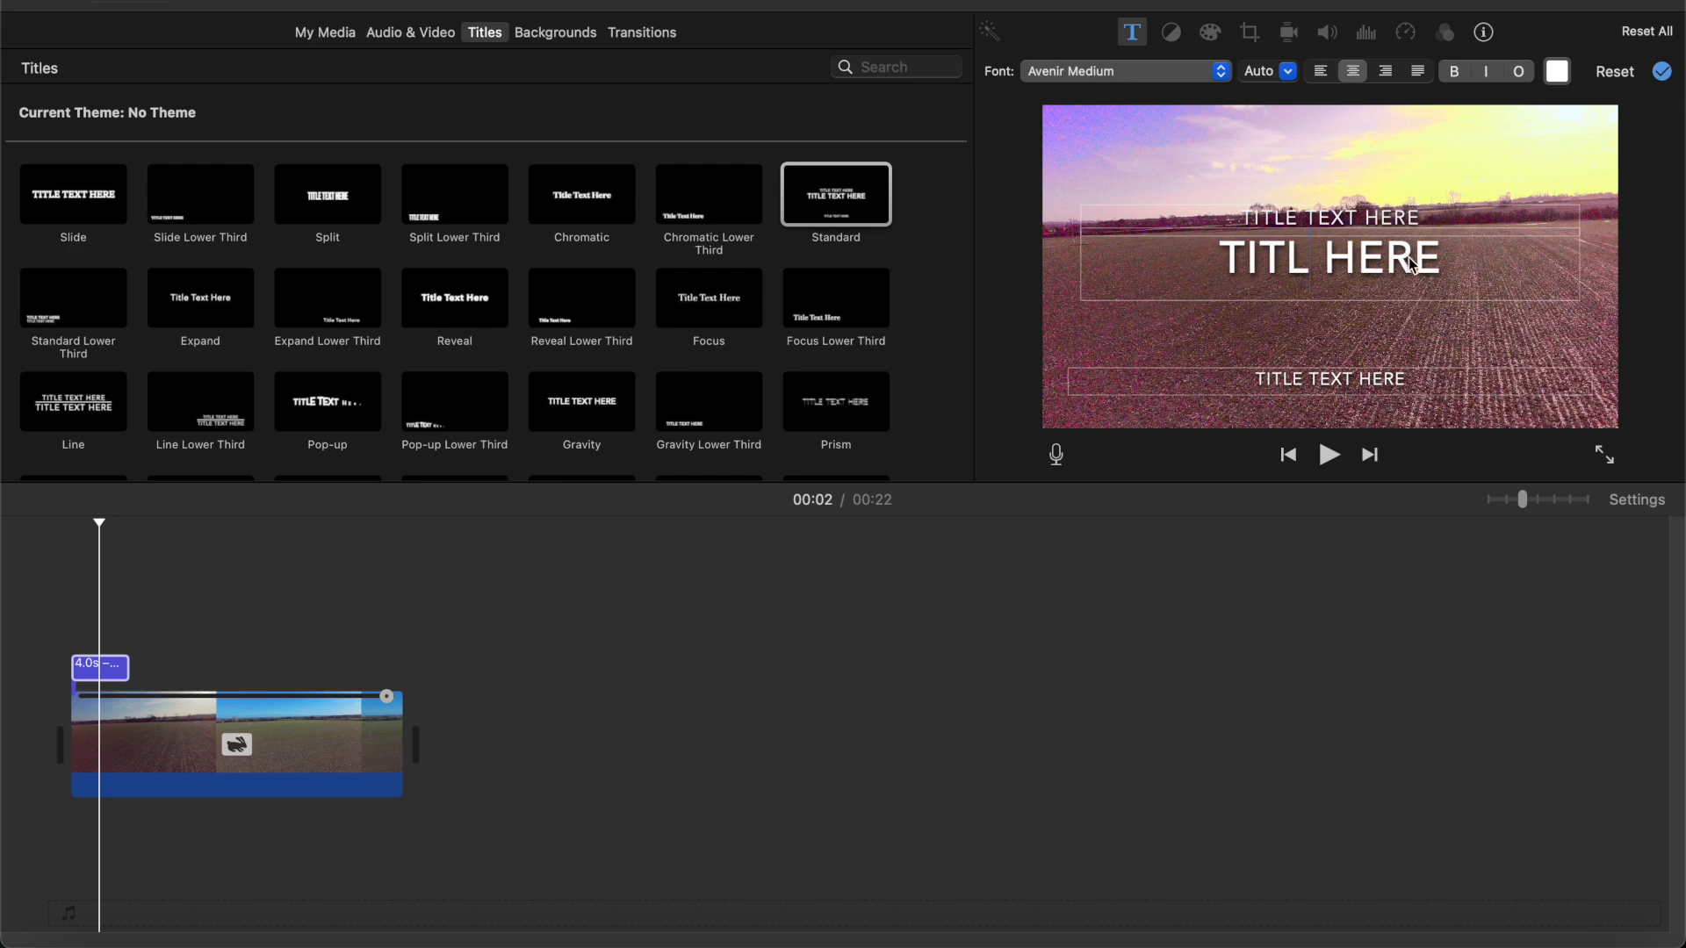
pyautogui.doubleClick(1245, 264)
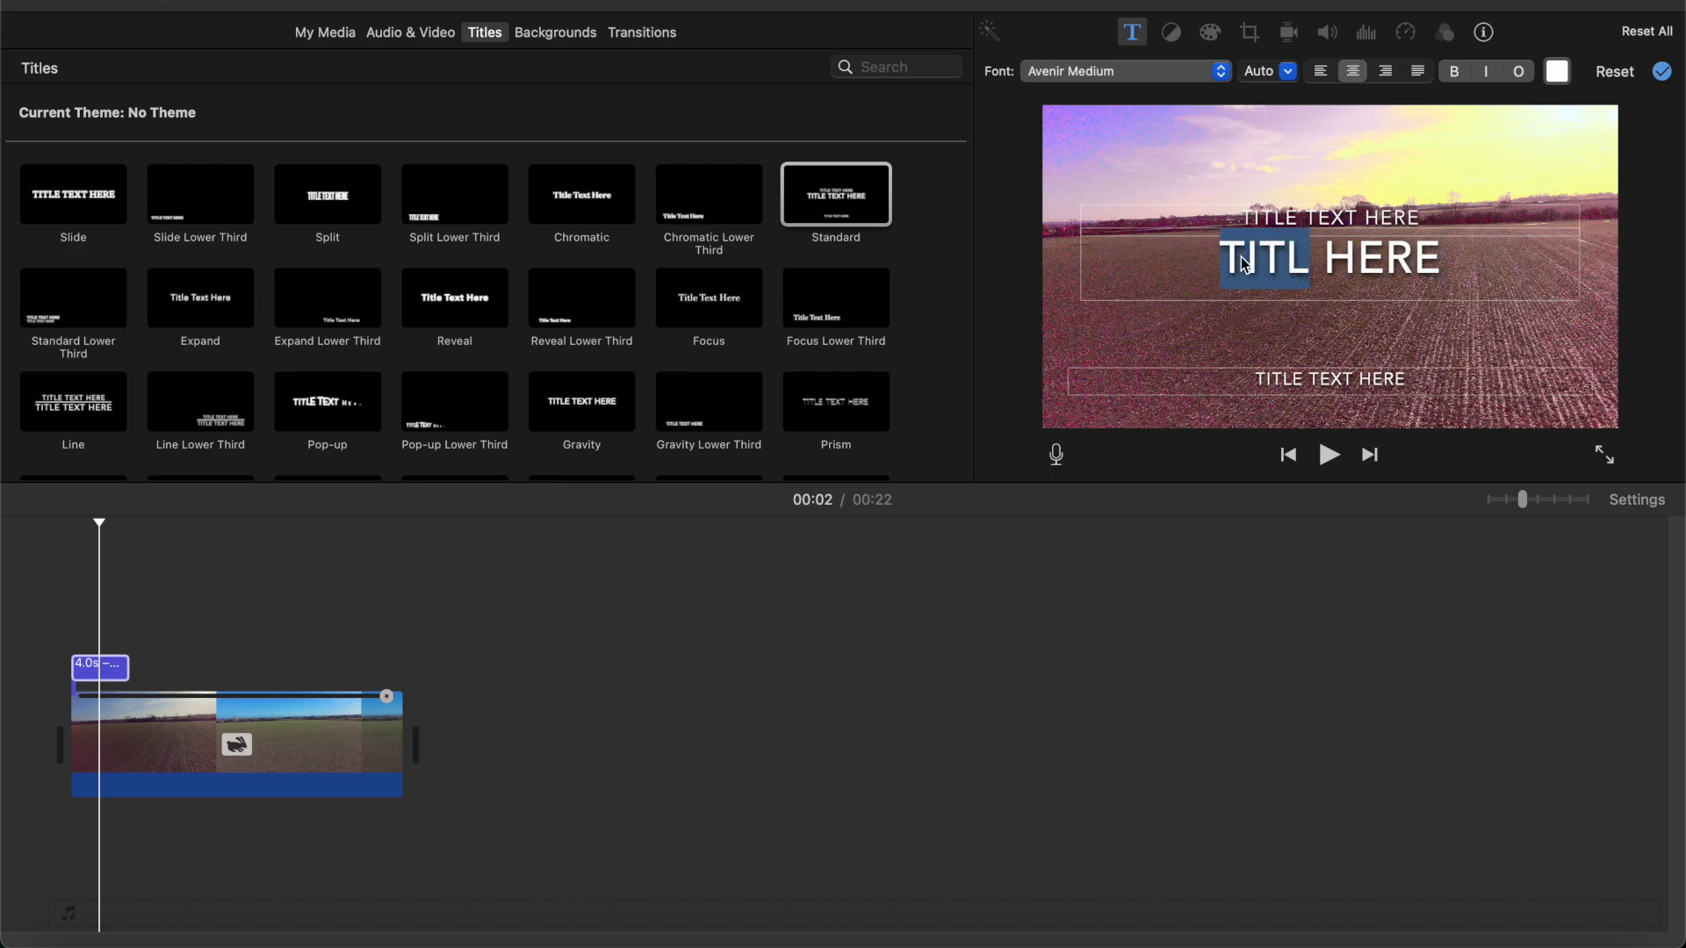
pyautogui.write('FROM BEGINNER TO ')
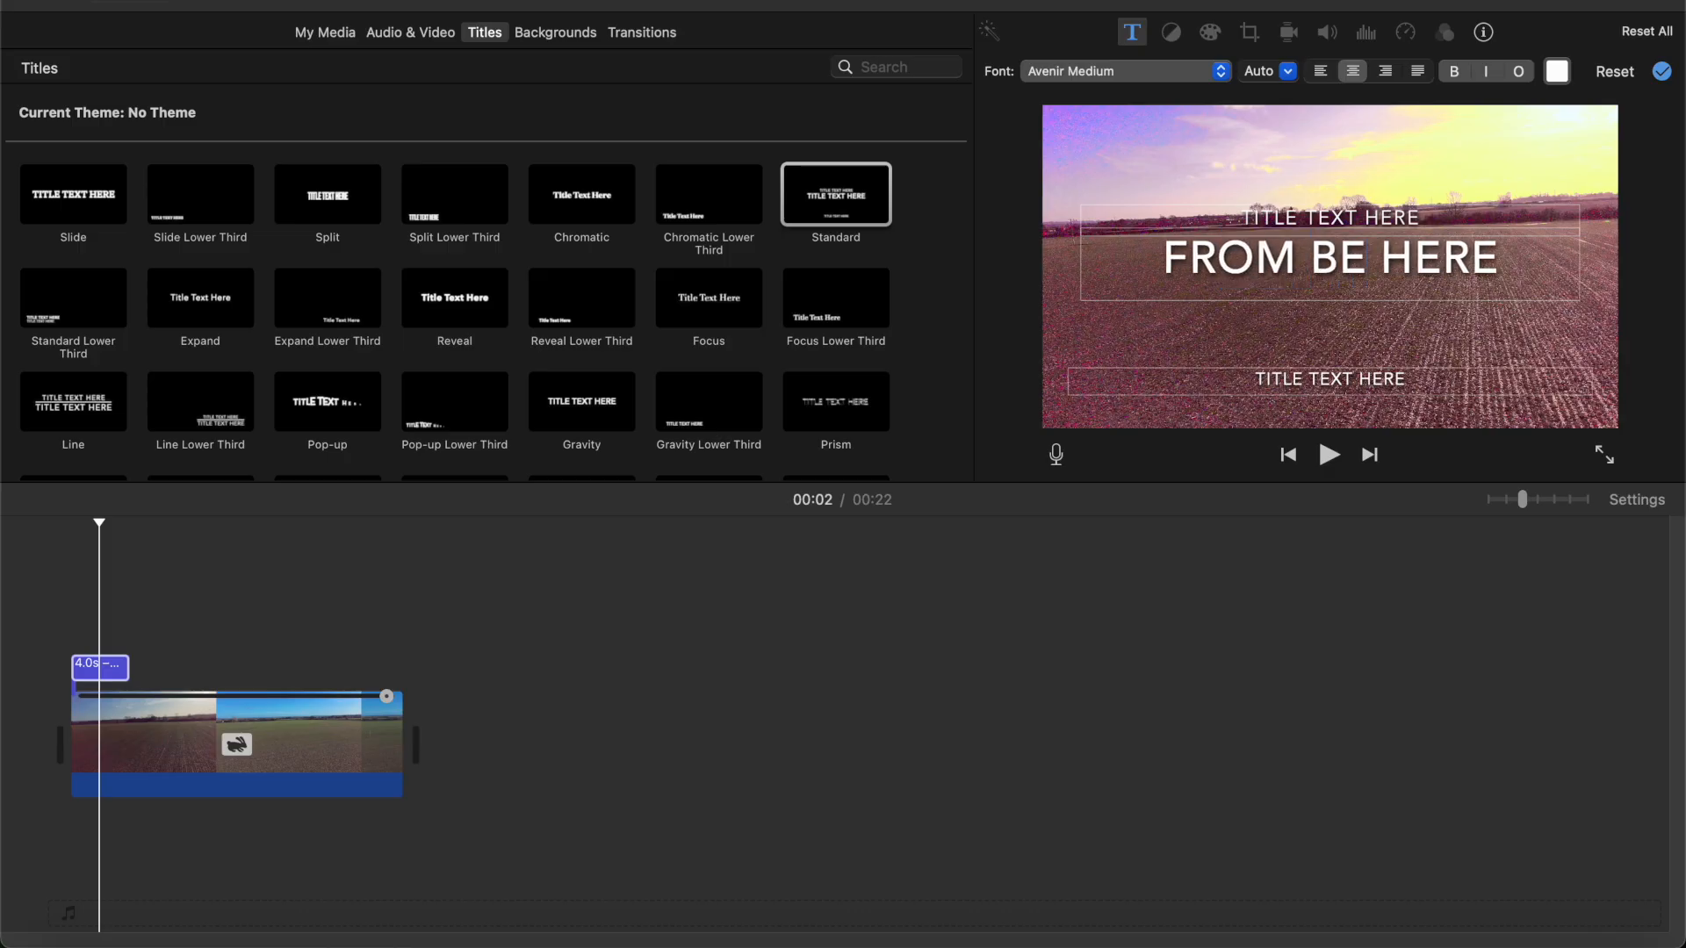
pyautogui.write('CREATORS')
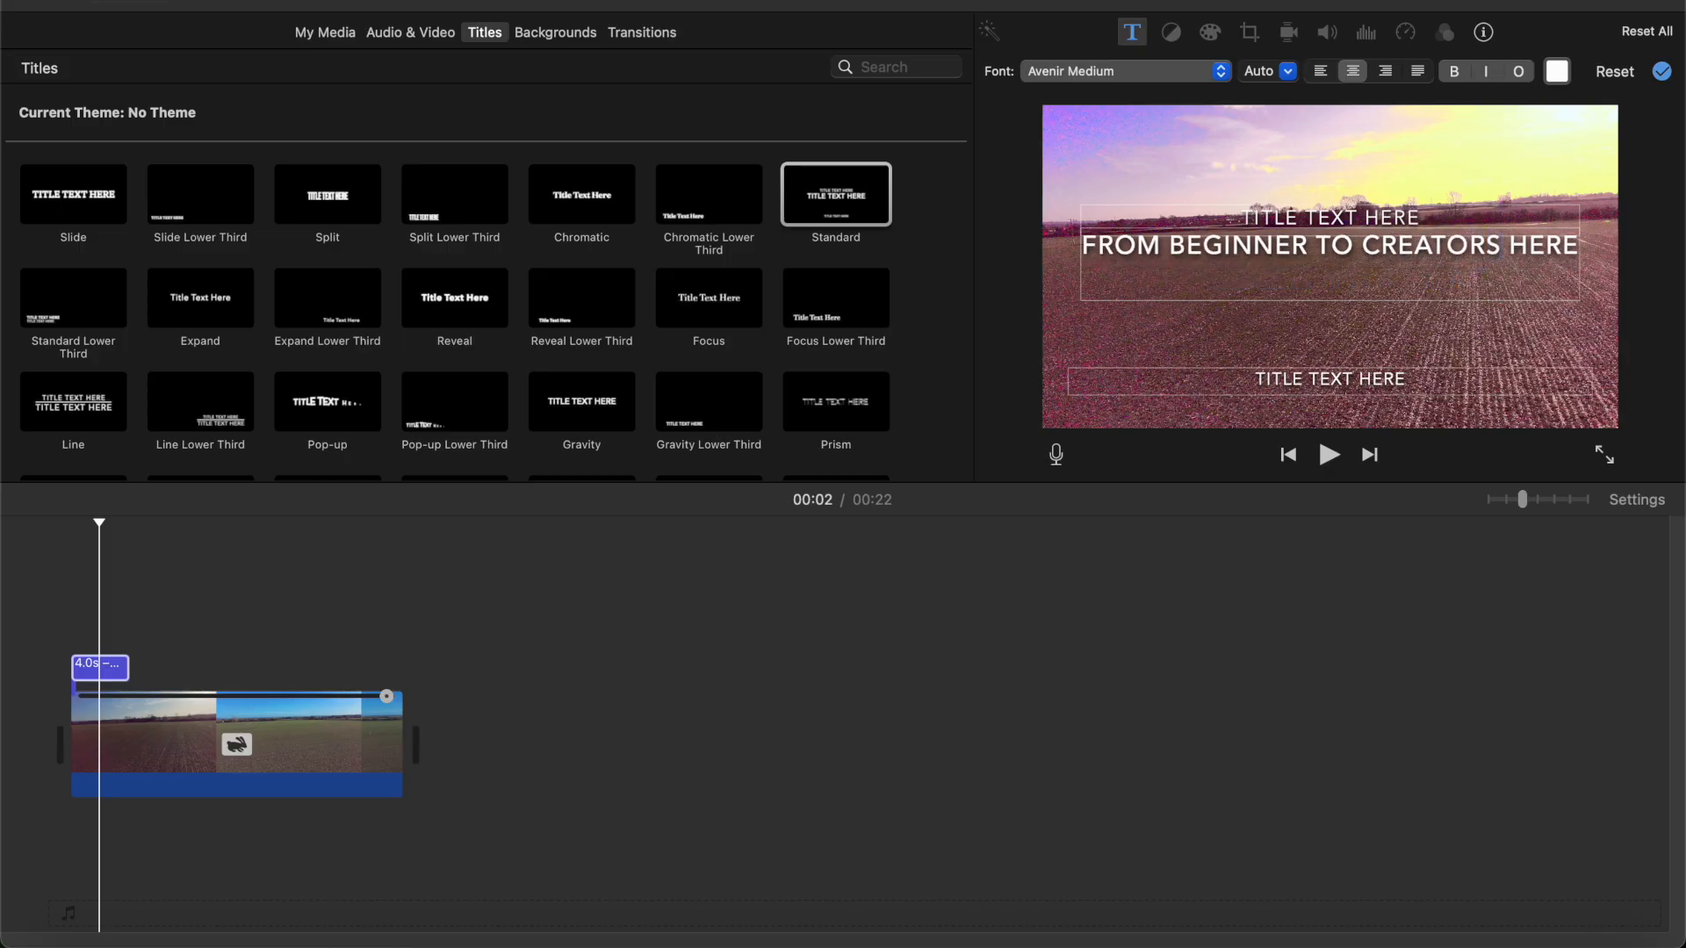
pyautogui.doubleClick(1572, 251)
pyautogui.press('BackSpace')
# Replace the small line above the main title with "YOUTUBE IN YOUR 50'S"
pyautogui.click(1432, 223)
pyautogui.doubleClick(1407, 224)
pyautogui.press('BackSpace')
pyautogui.press('BackSpace')
pyautogui.press('BackSpace')
pyautogui.press('BackSpace')
pyautogui.press('BackSpace')
pyautogui.press('BackSpace')
pyautogui.press('BackSpace')
pyautogui.press('BackSpace')
pyautogui.press('BackSpace')
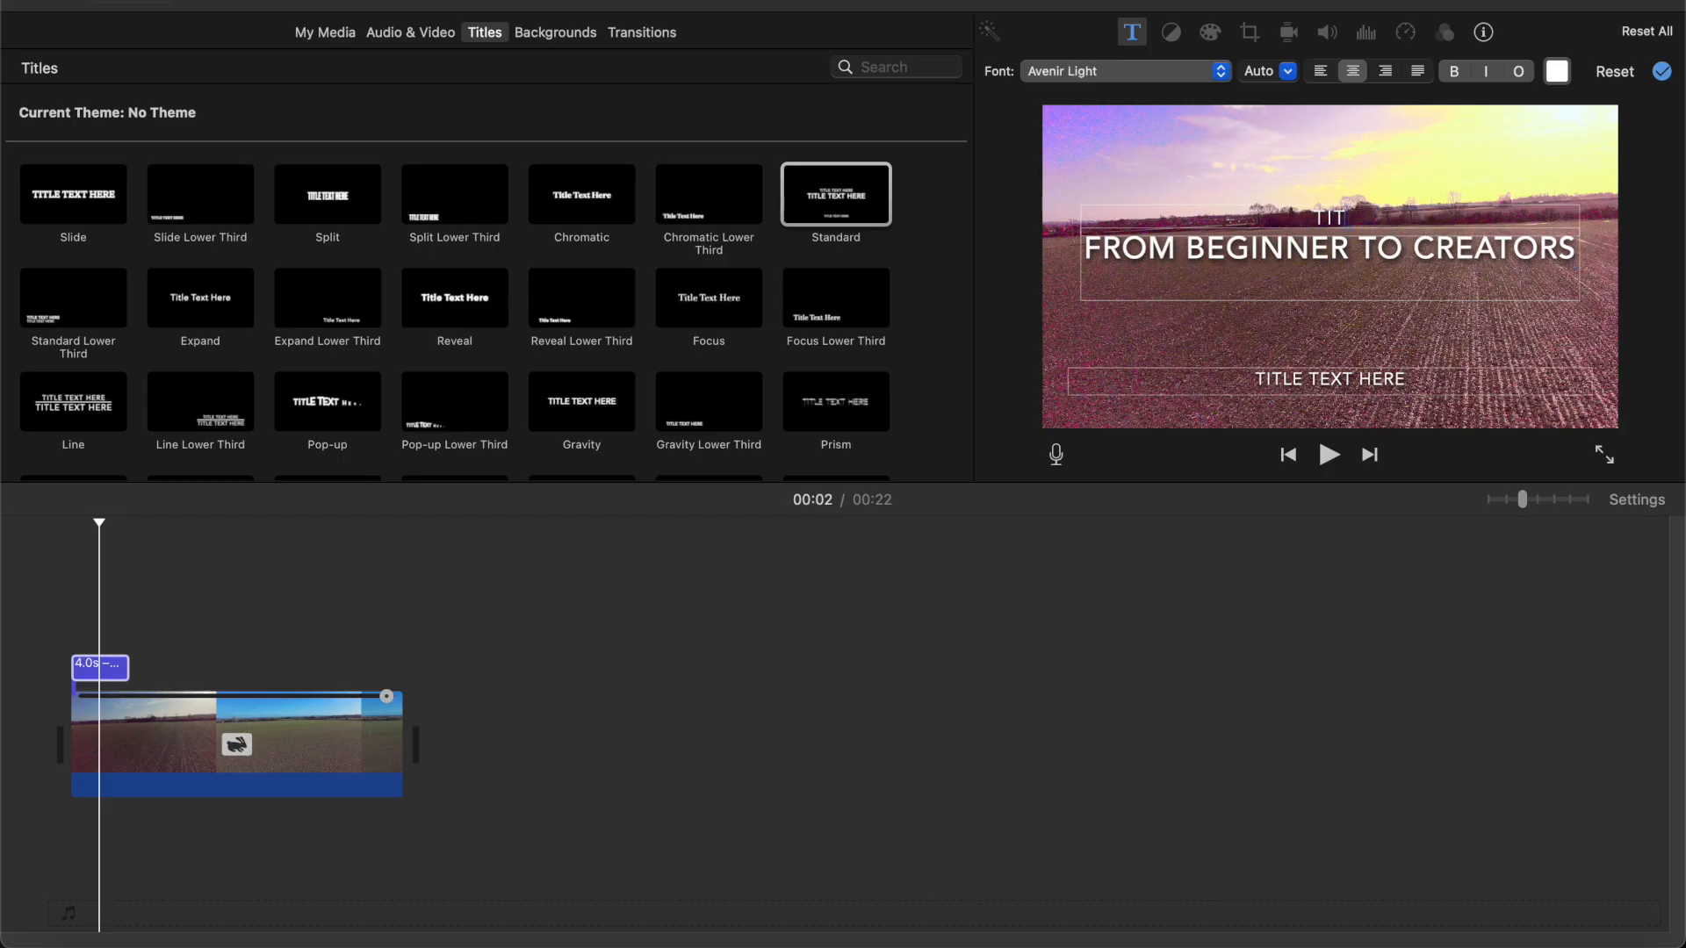
pyautogui.write("YOUTUBE IN YOUR 50'S")
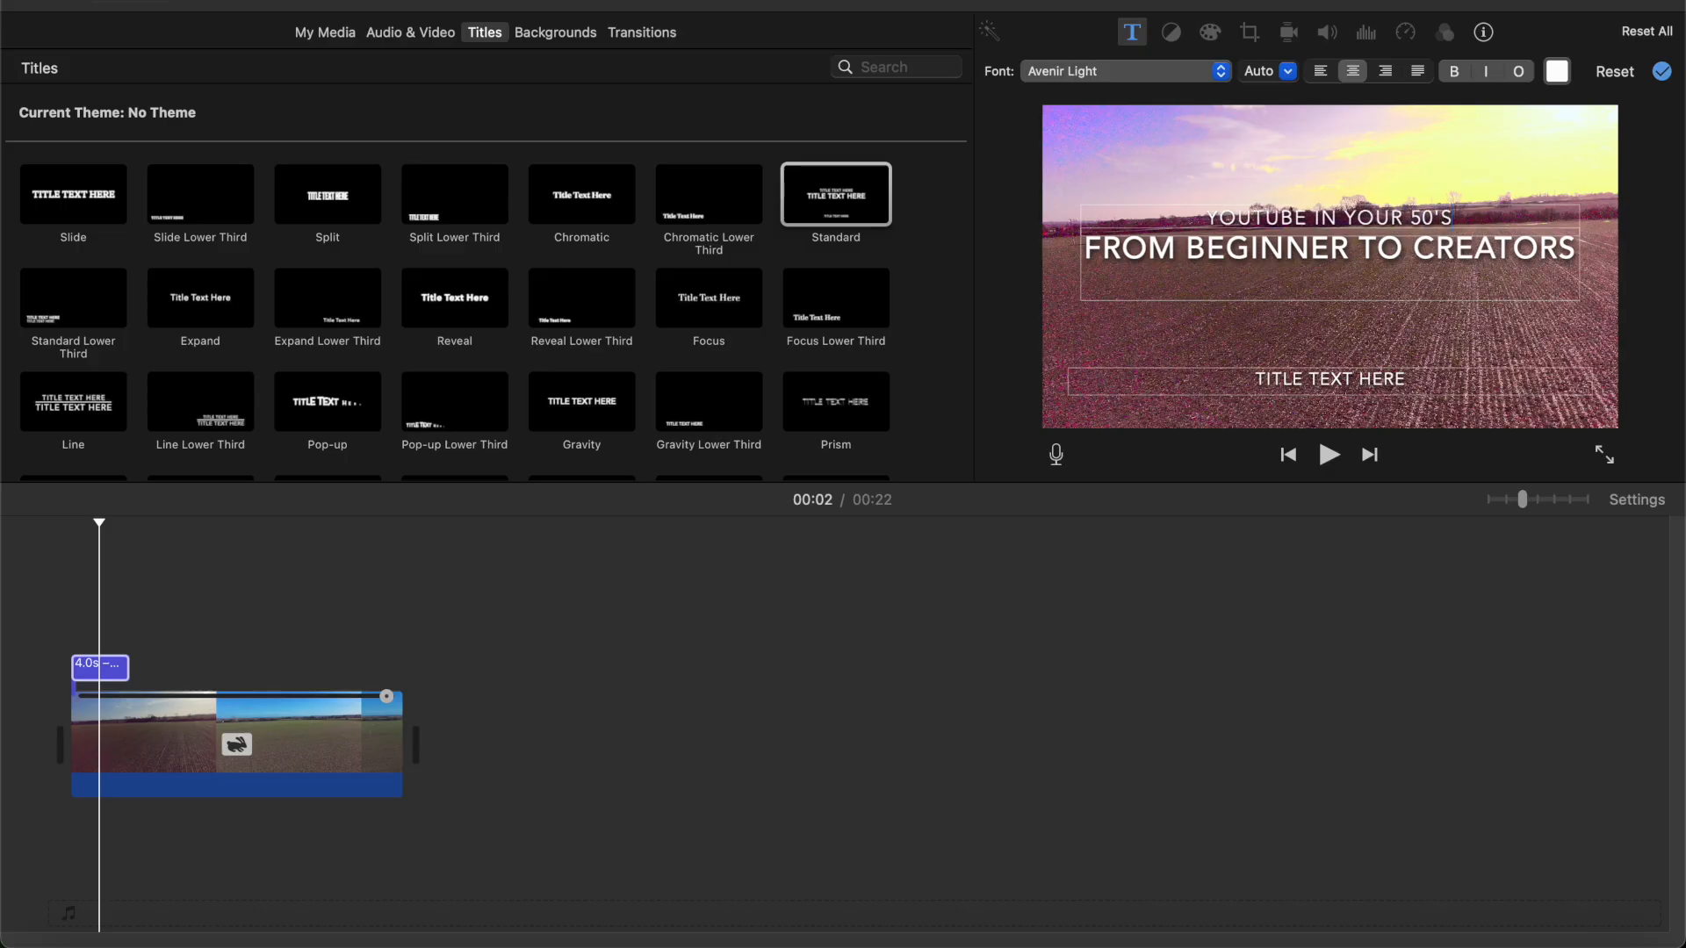
# Replace the title's bottom line with "COME ON A JOURNEY WITH US"
pyautogui.click(1343, 387)
pyautogui.press('super+a')
pyautogui.write('COM')
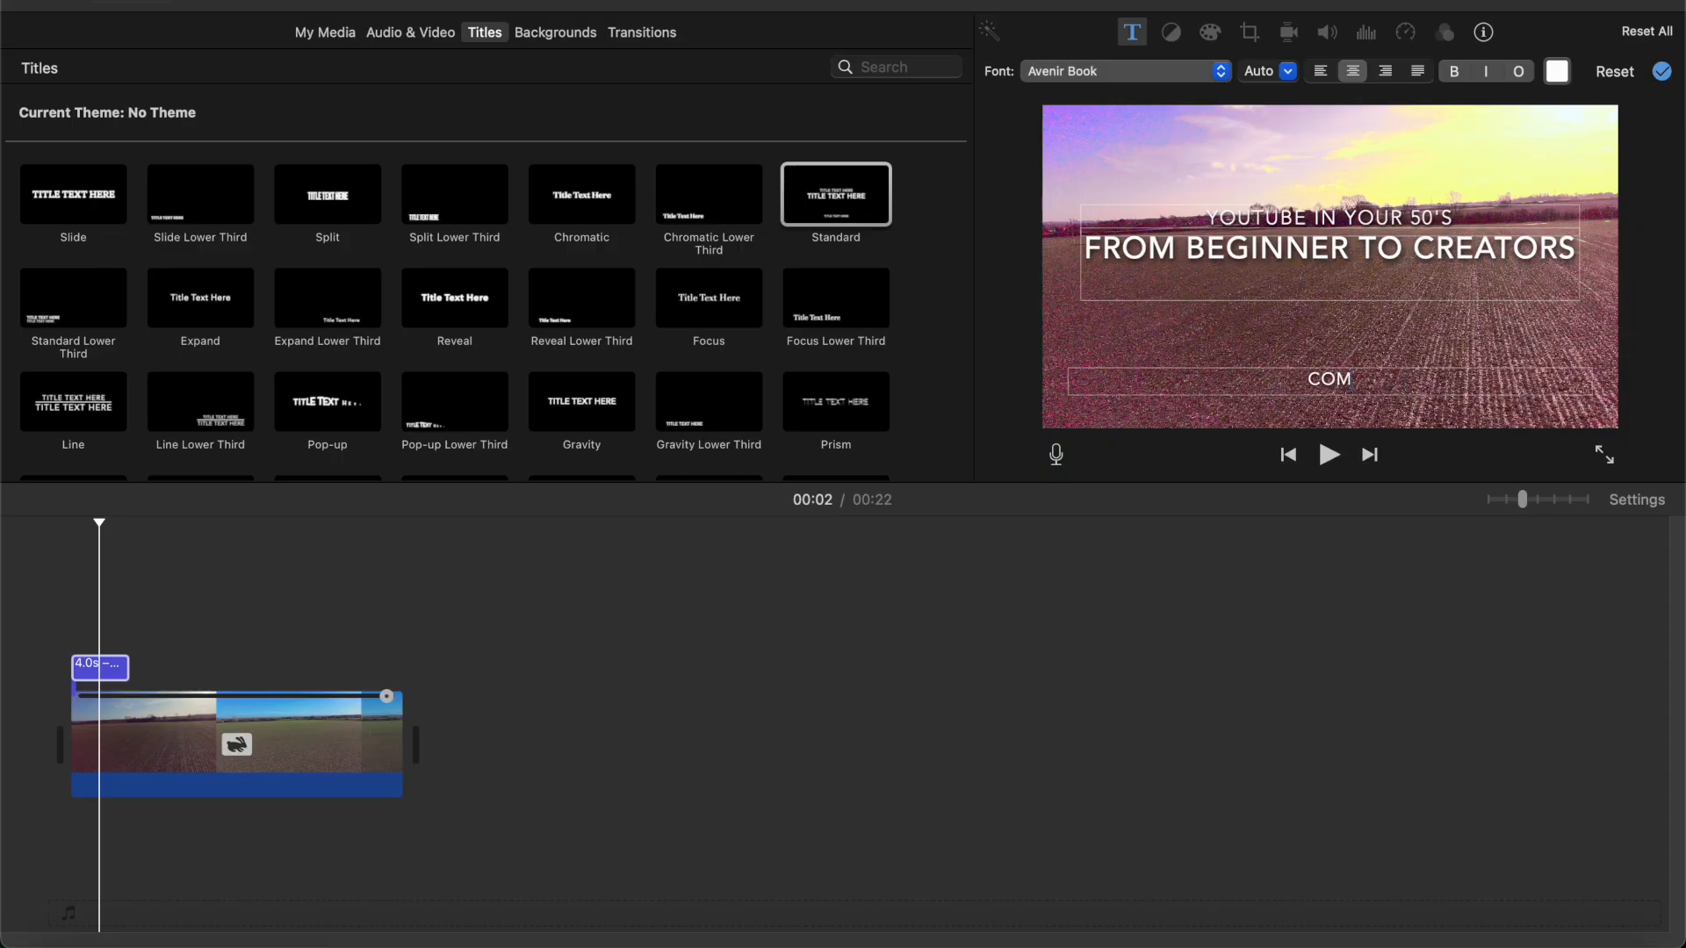
pyautogui.write('E ON A JOURNEY WITH US')
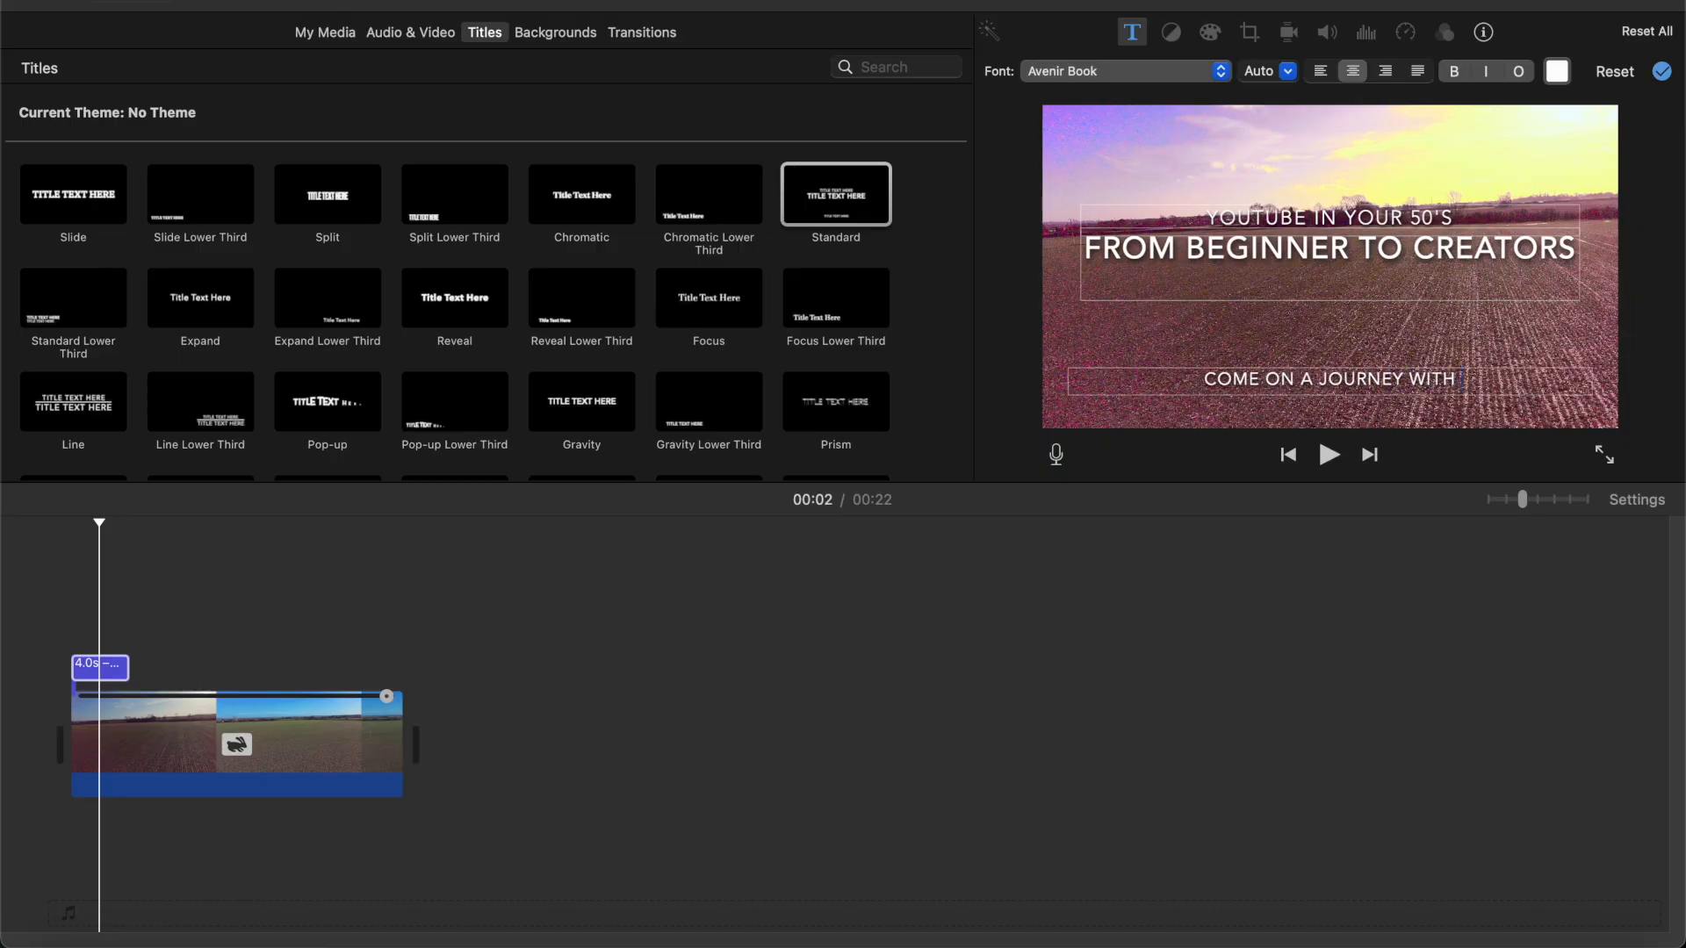
# Finish the text editing, move the playhead to 00:06 and select the title clip on the timeline
pyautogui.click(137, 674)
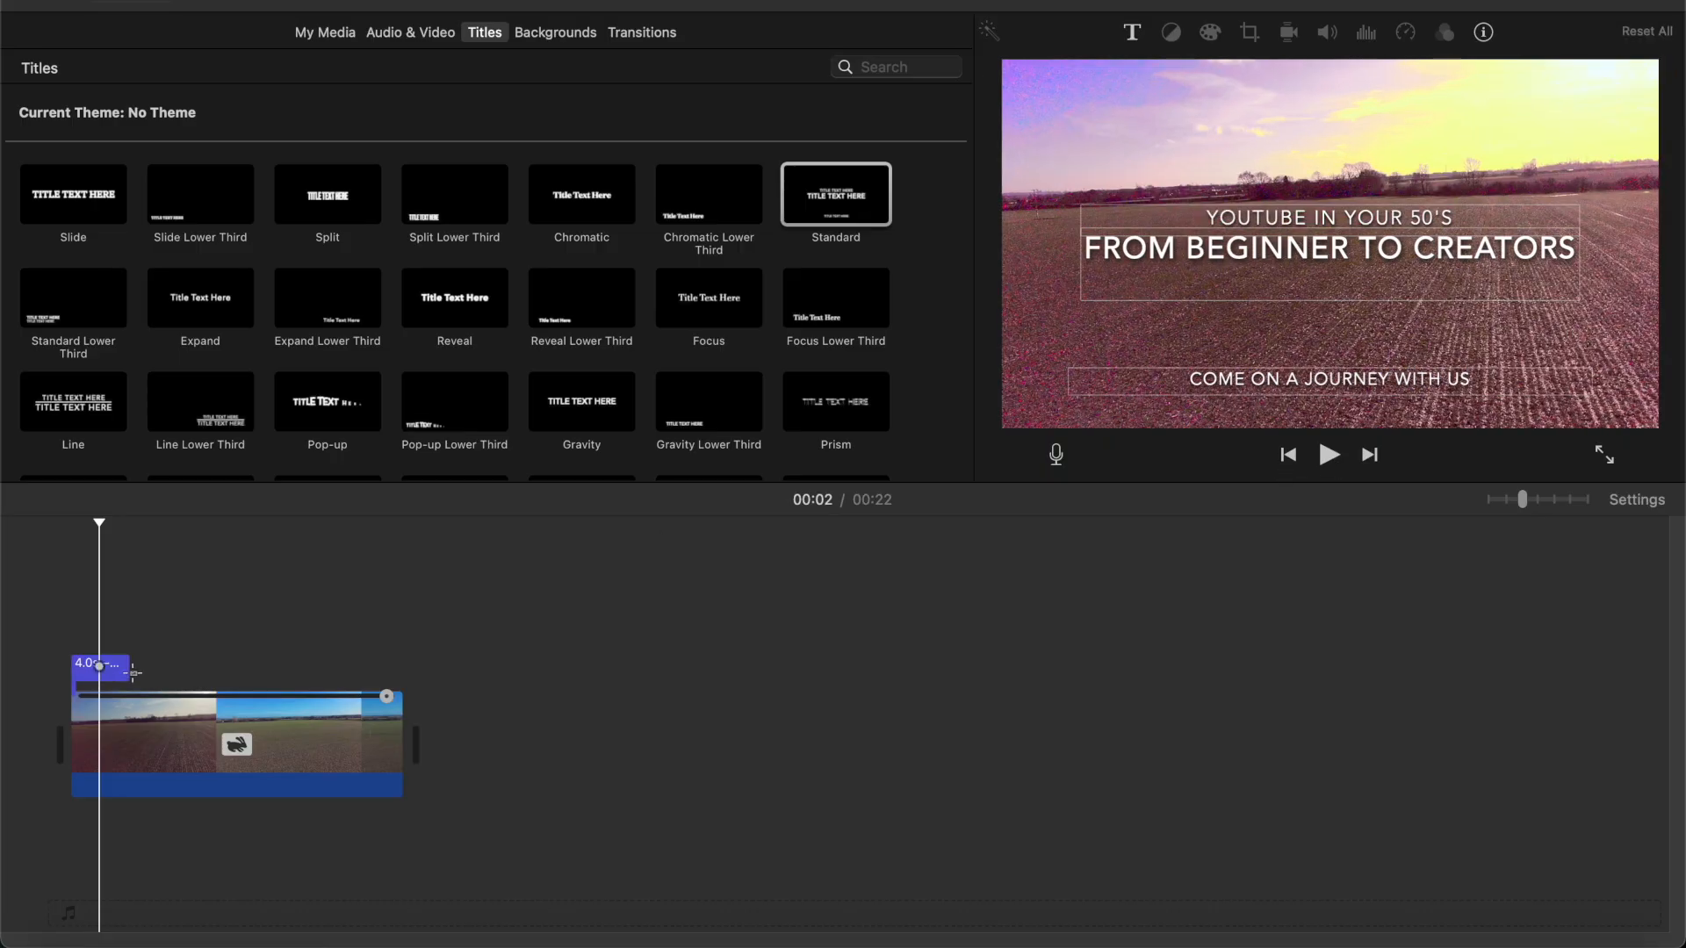
pyautogui.click(159, 668)
pyautogui.click(127, 667)
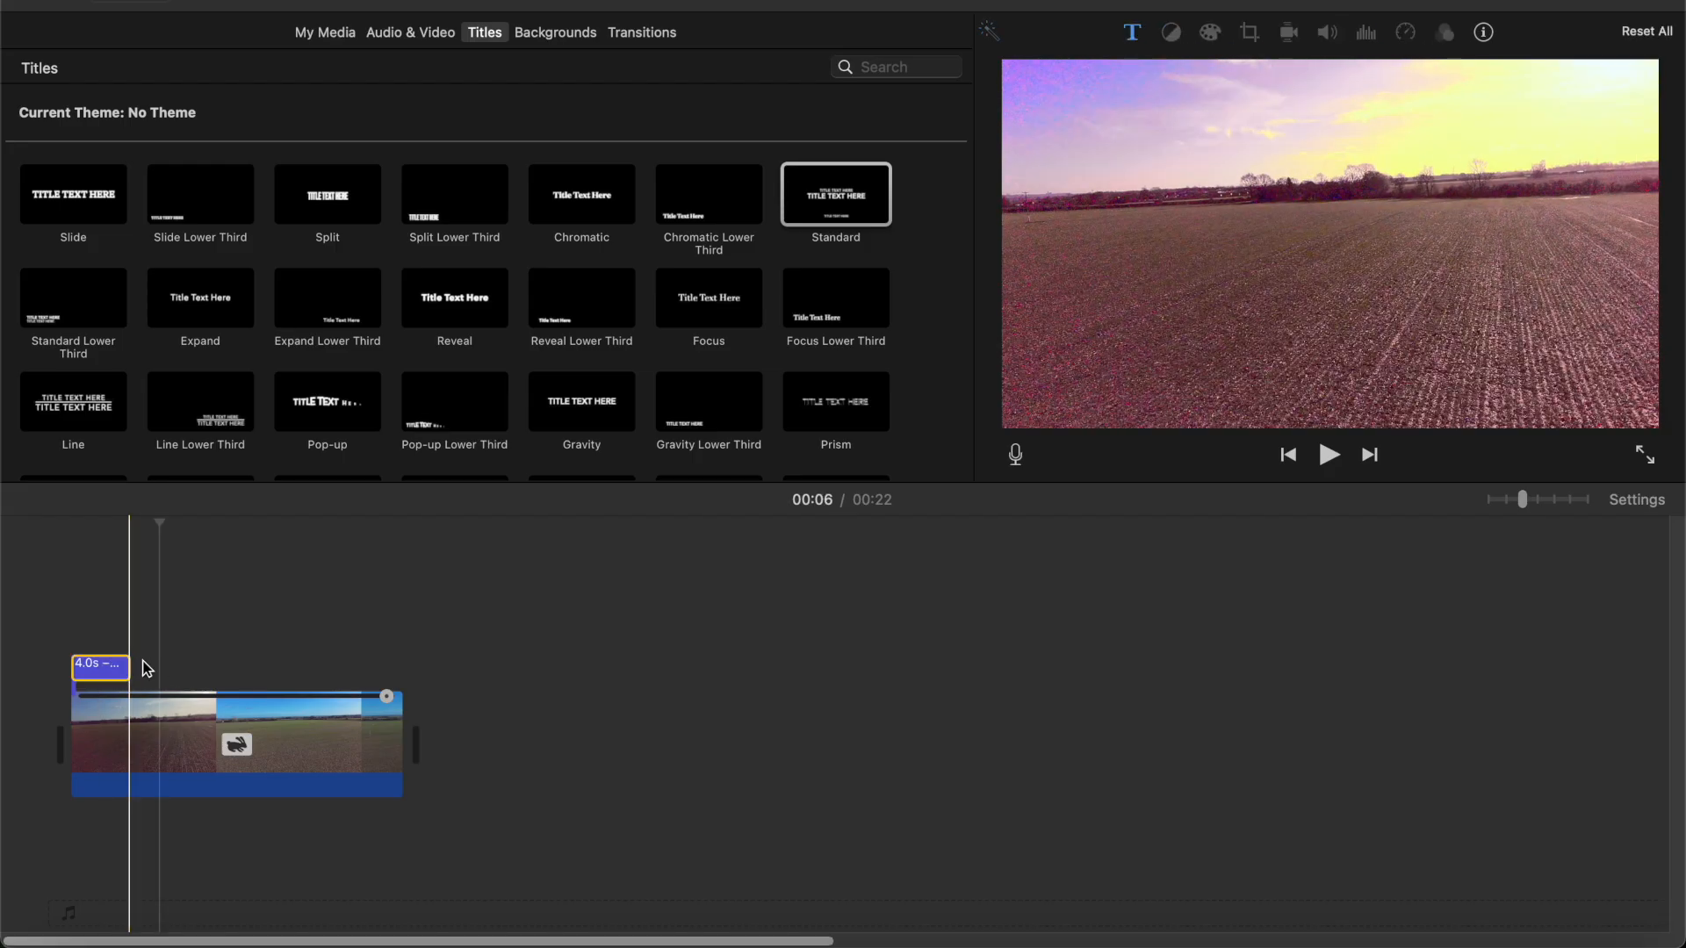
# Extend the end of the title clip to a 14.2-second duration and play the project from near its start
pyautogui.moveTo(129, 667); pyautogui.dragTo(283, 662)
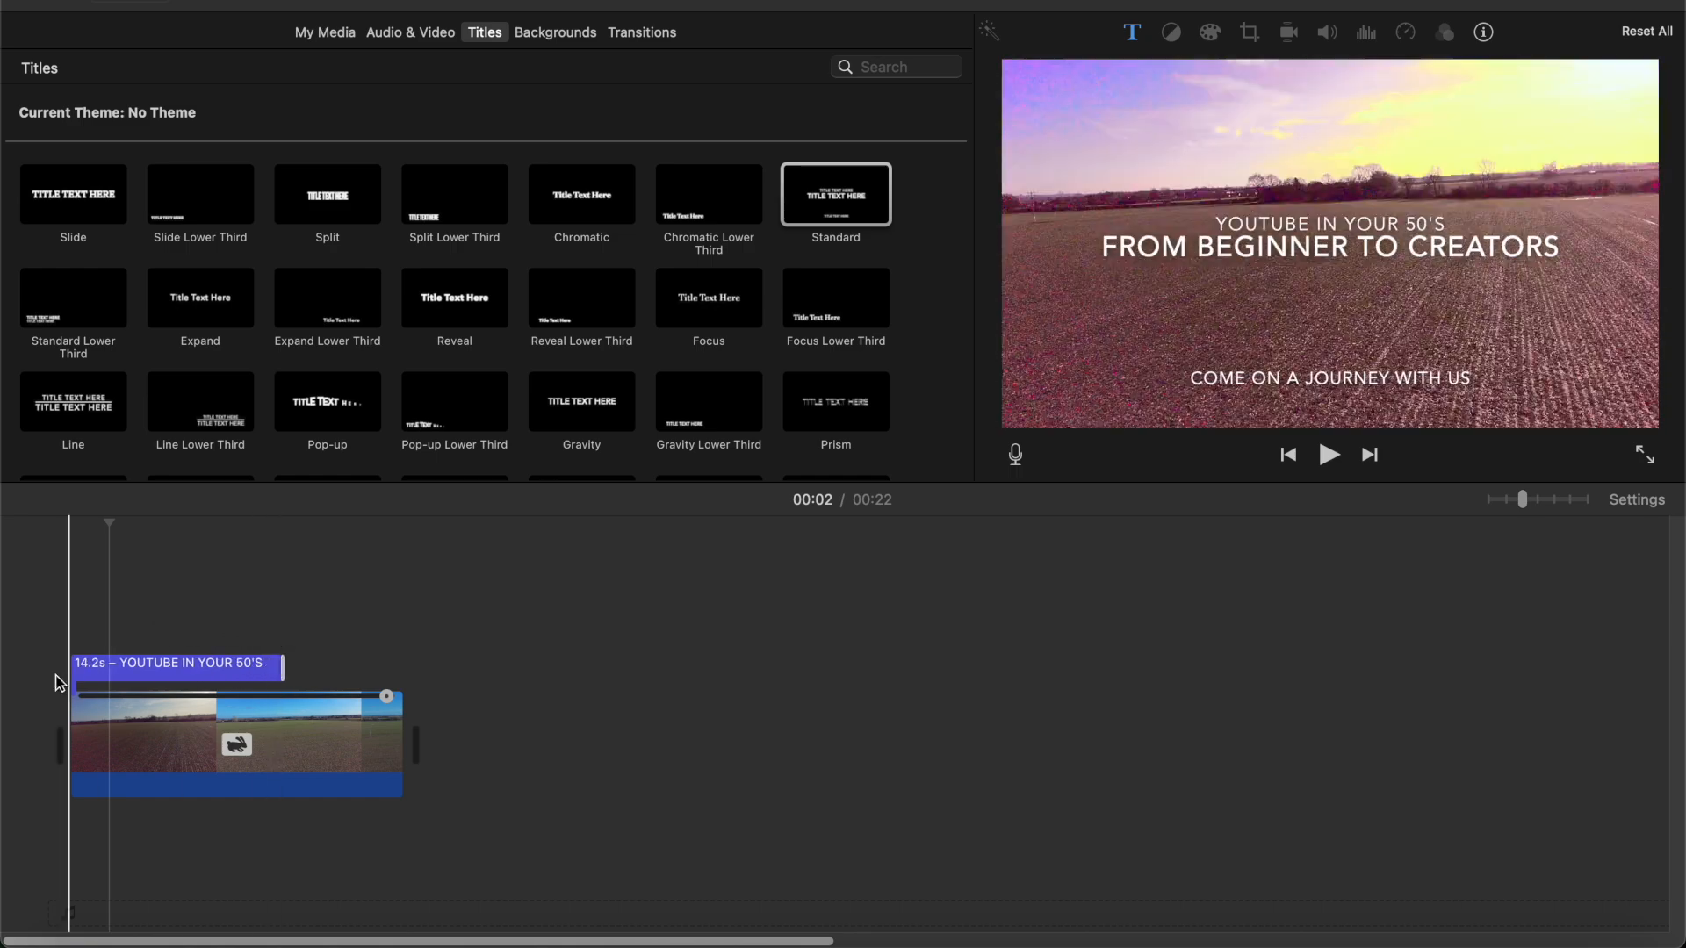
pyautogui.click(83, 669)
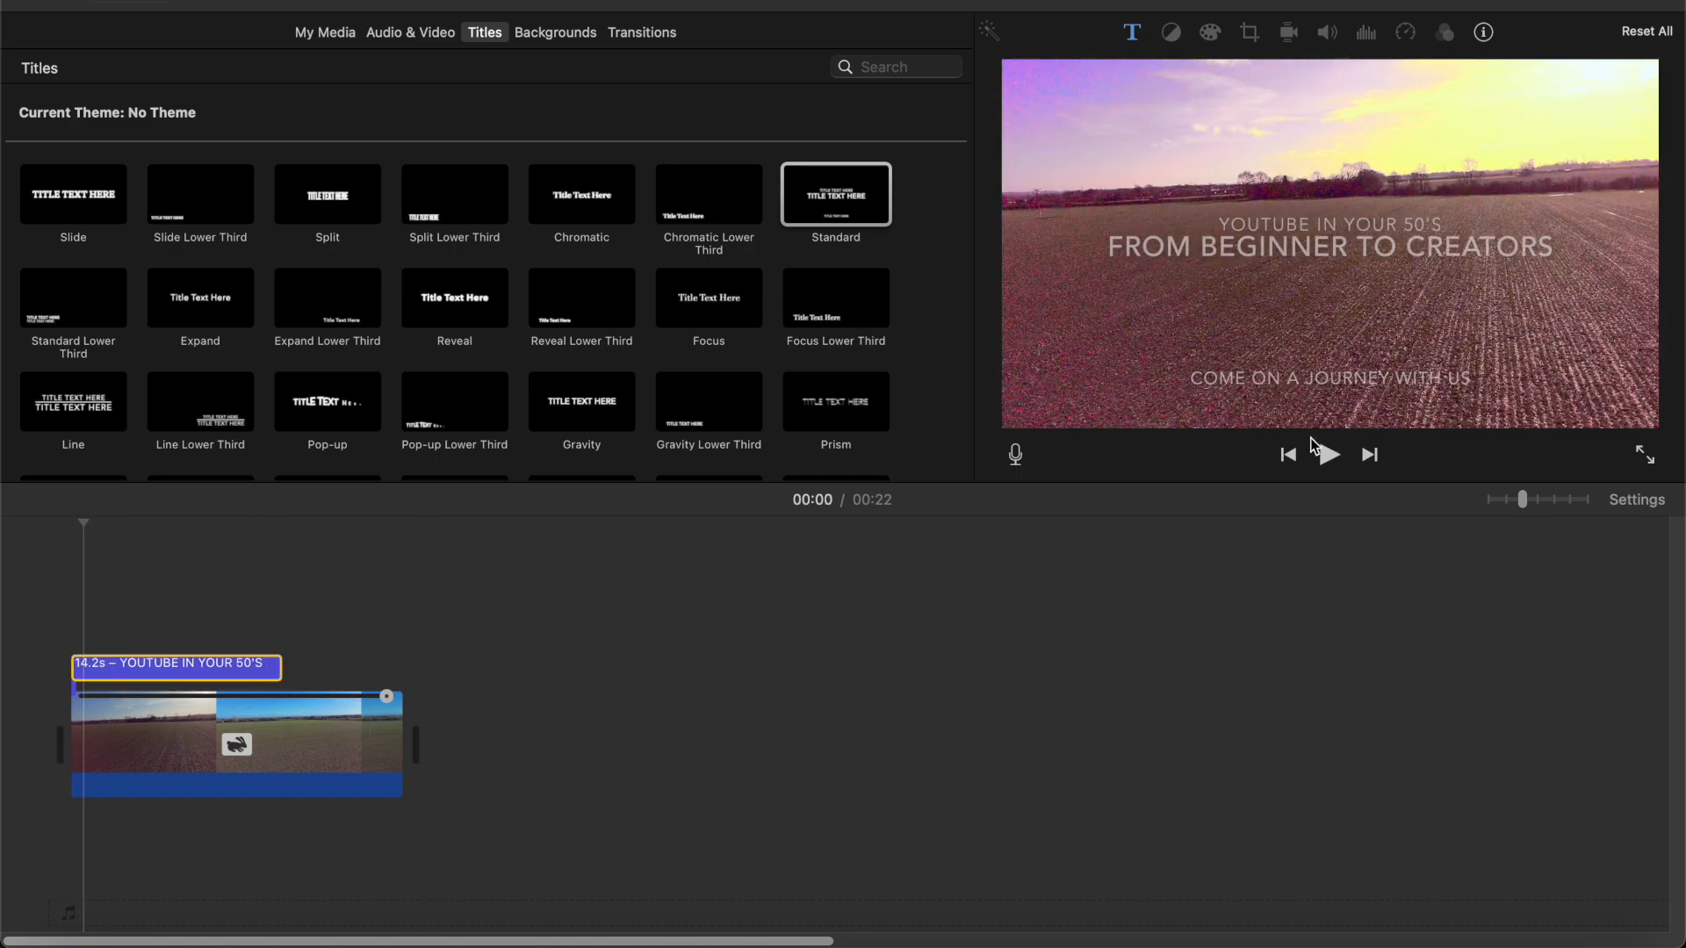
pyautogui.click(1327, 455)
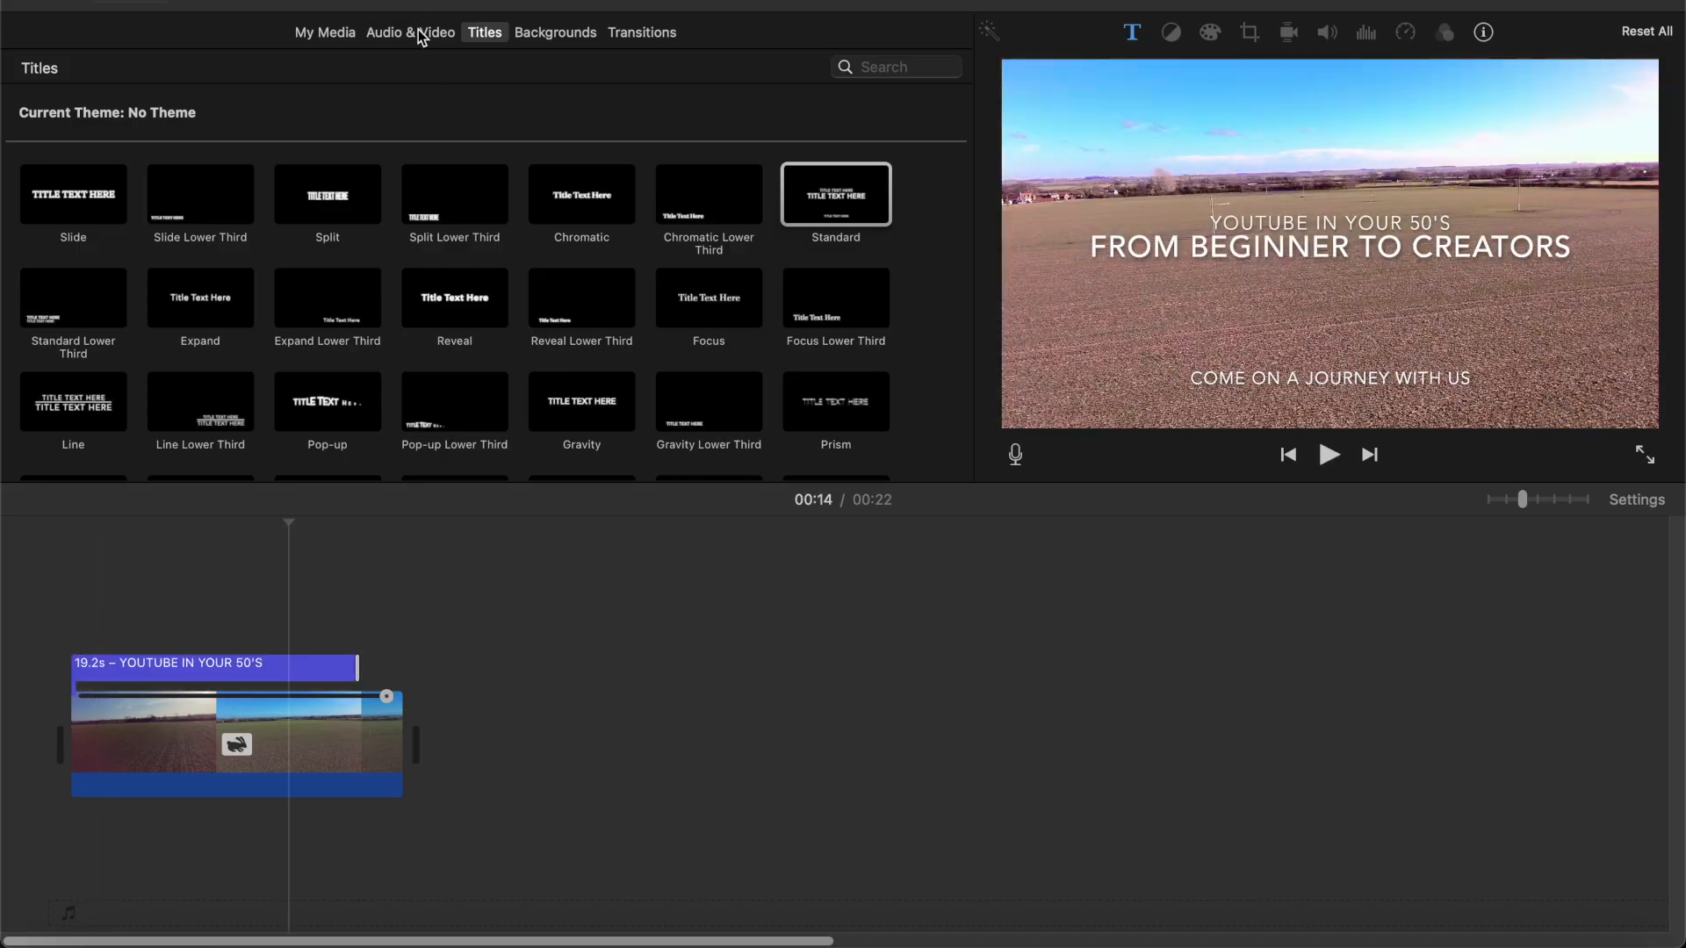
# Open the sound effects library and audition several effects one after another, from Bubbles and Drone Dark Suspense 2 down to Whale Sounds
pyautogui.click(420, 33)
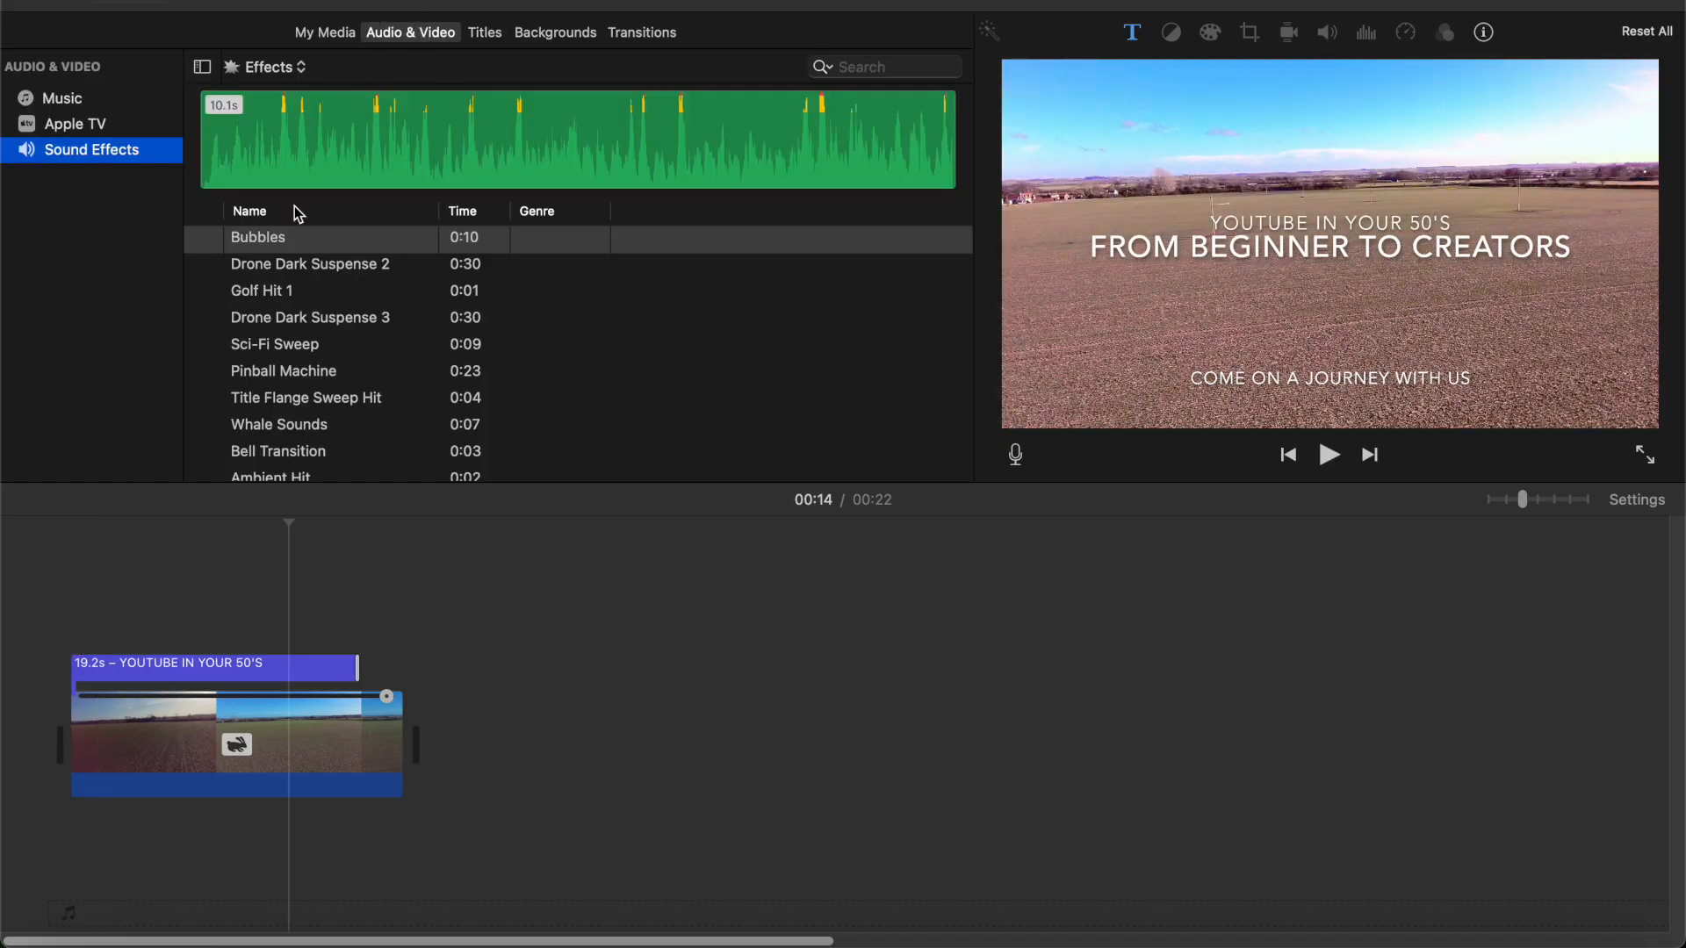
pyautogui.click(212, 241)
pyautogui.click(211, 241)
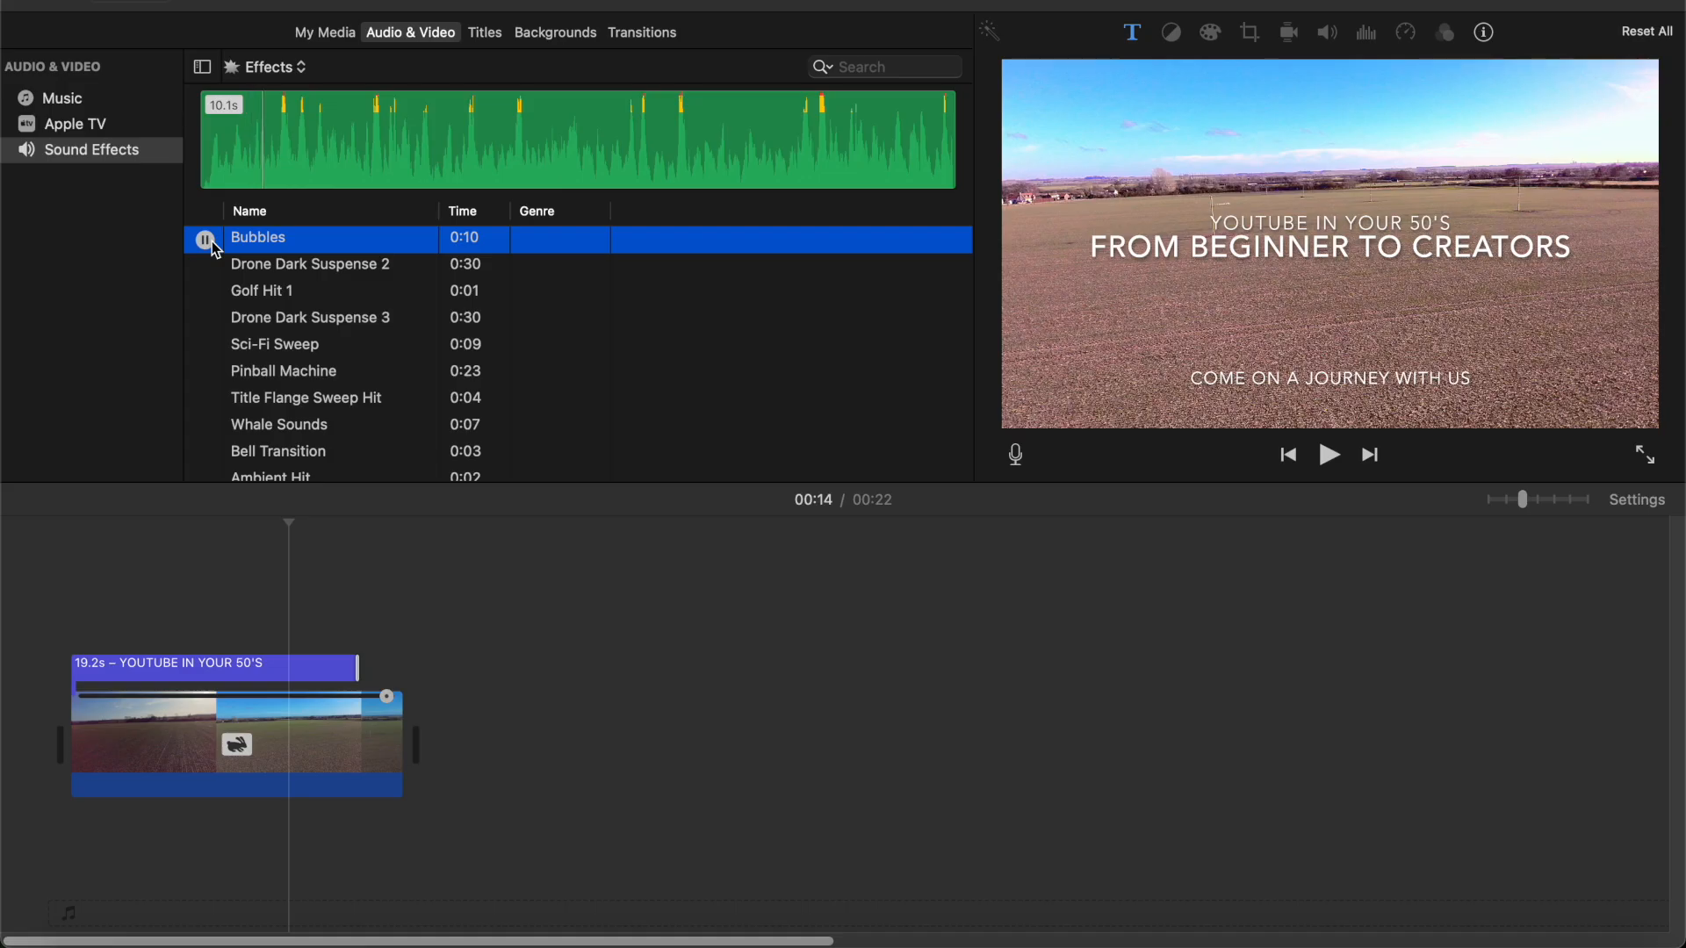
pyautogui.click(206, 265)
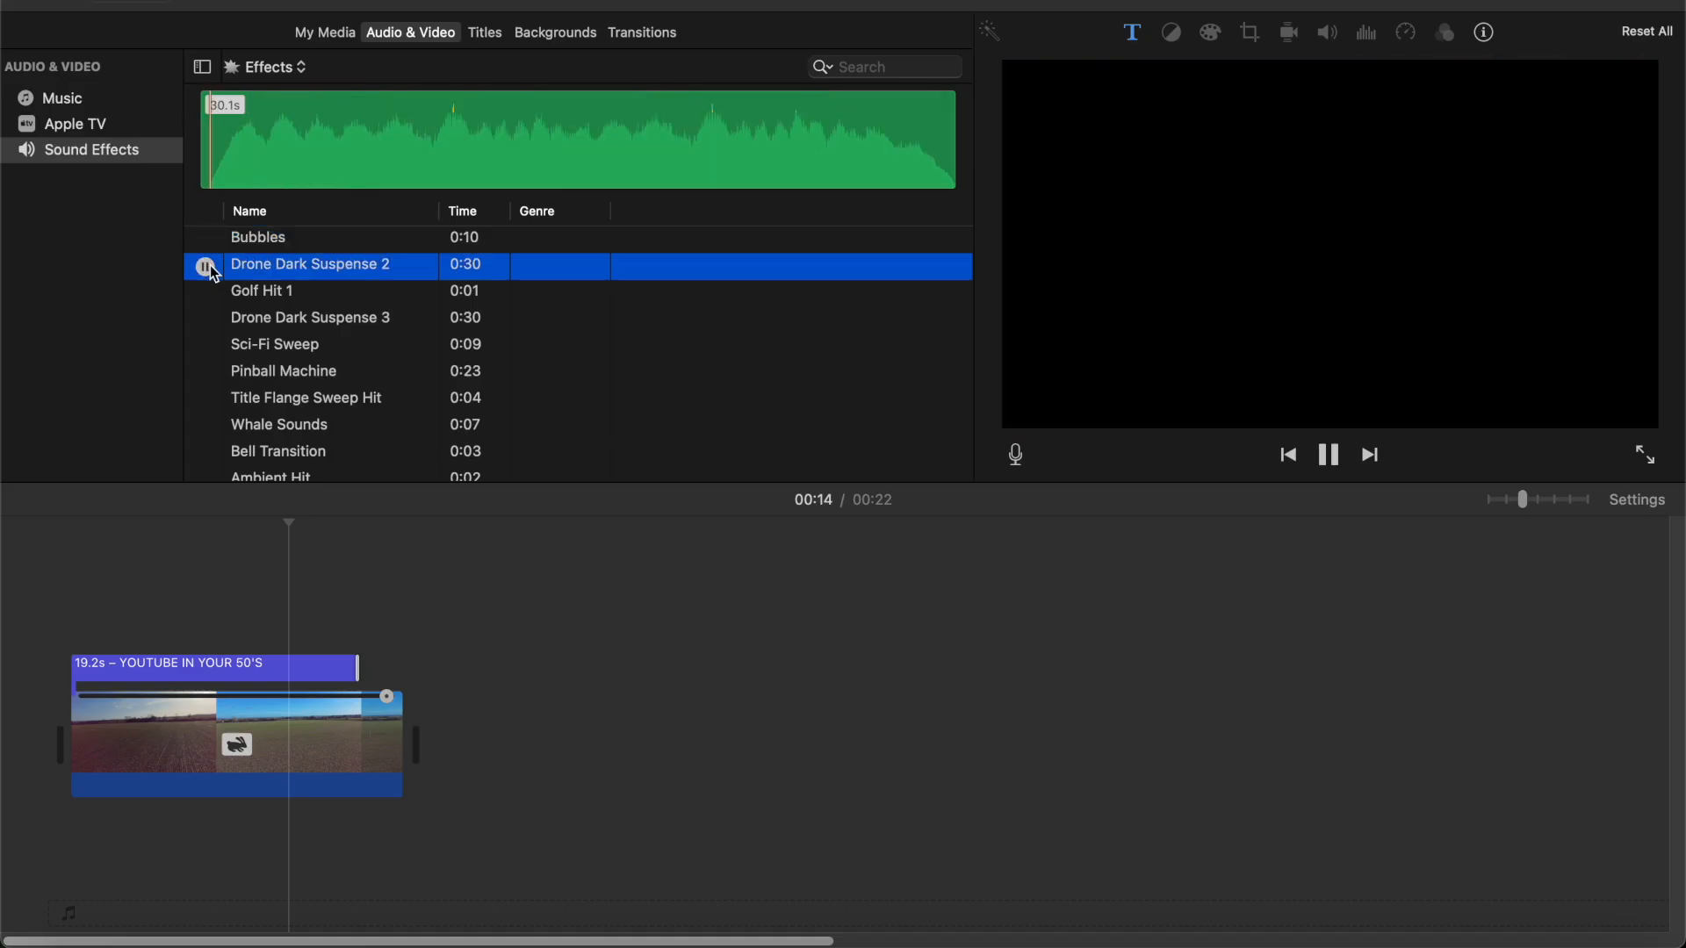
pyautogui.moveTo(207, 293)
pyautogui.click(205, 293)
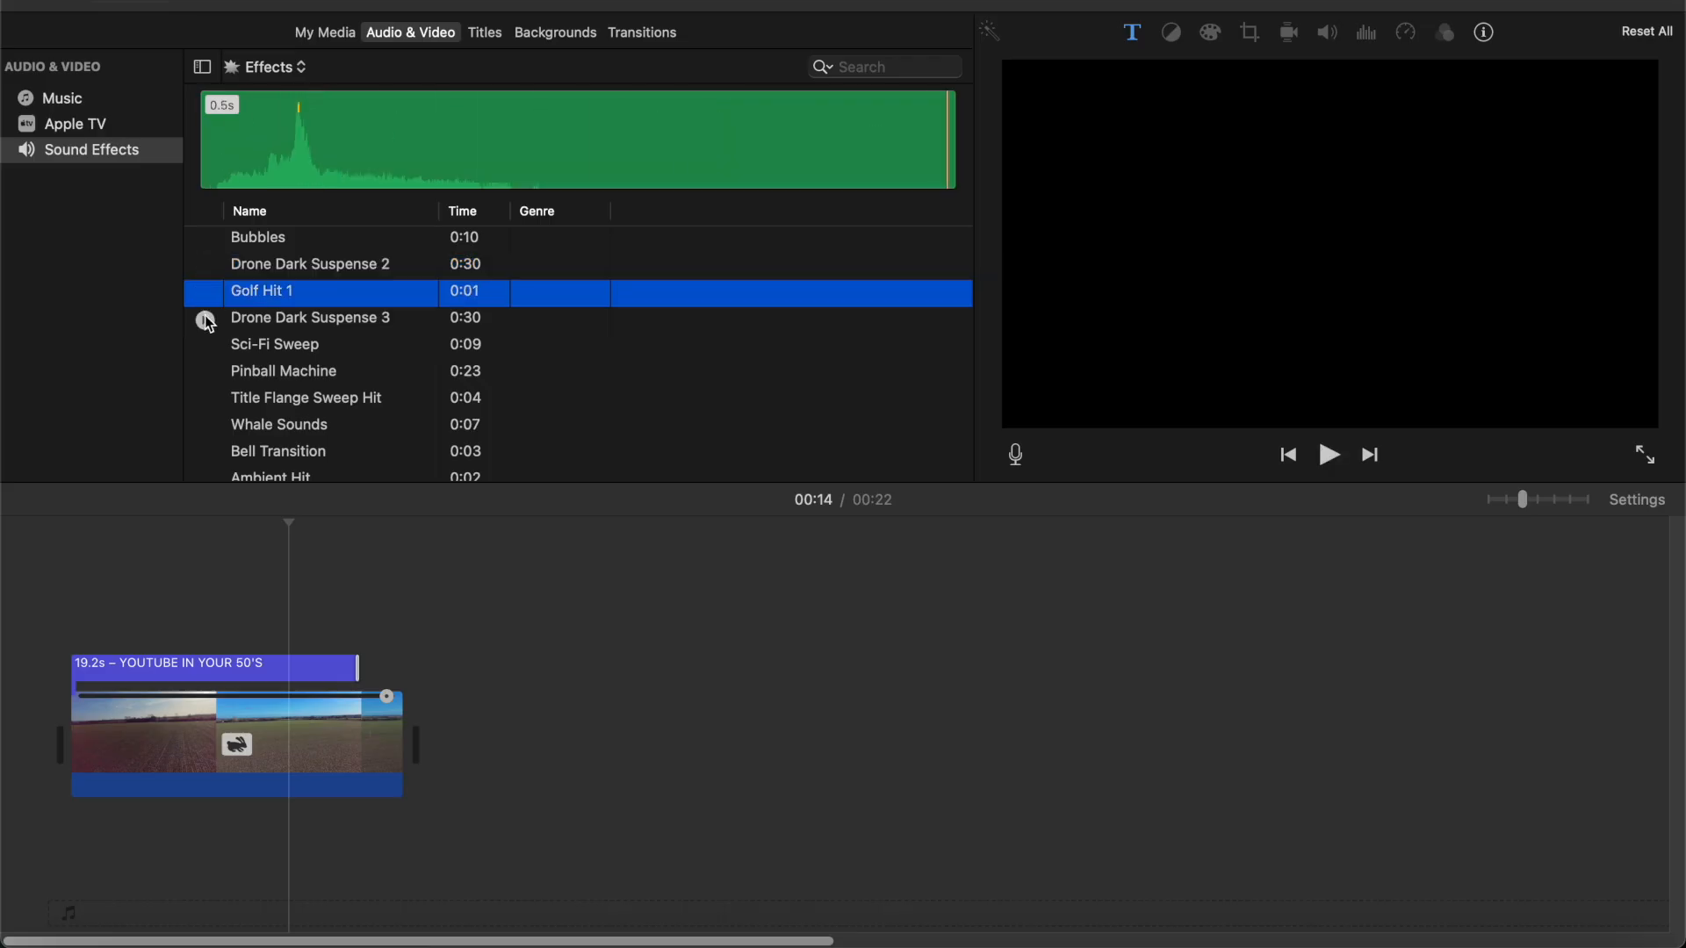
pyautogui.click(205, 319)
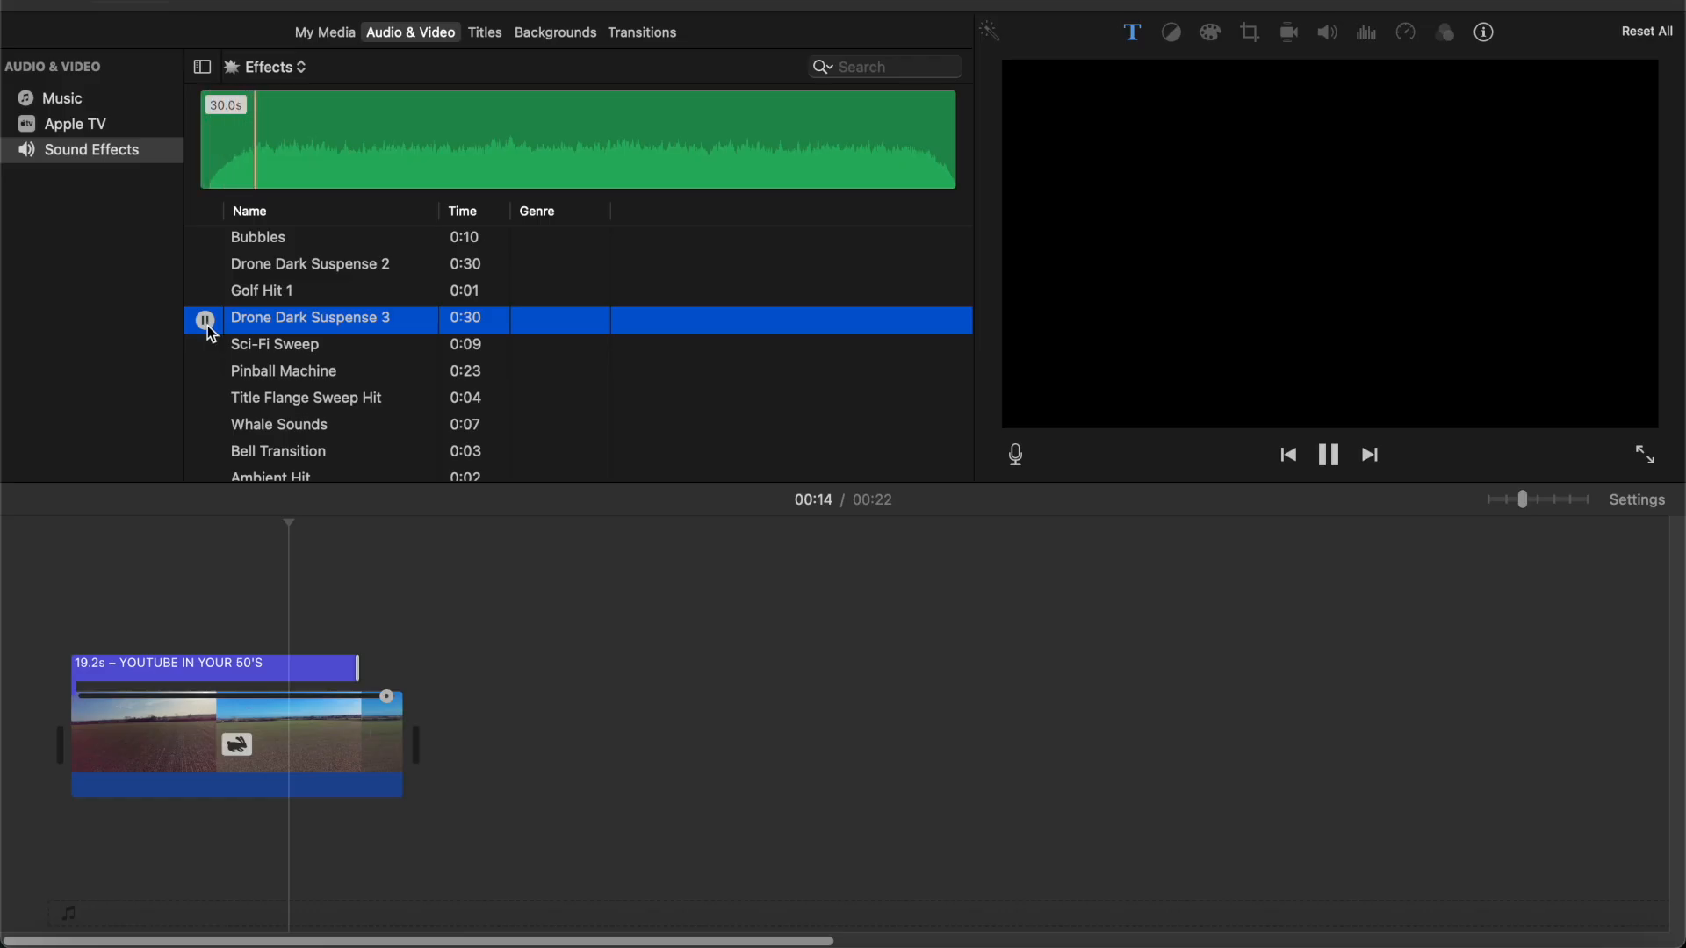
pyautogui.click(205, 347)
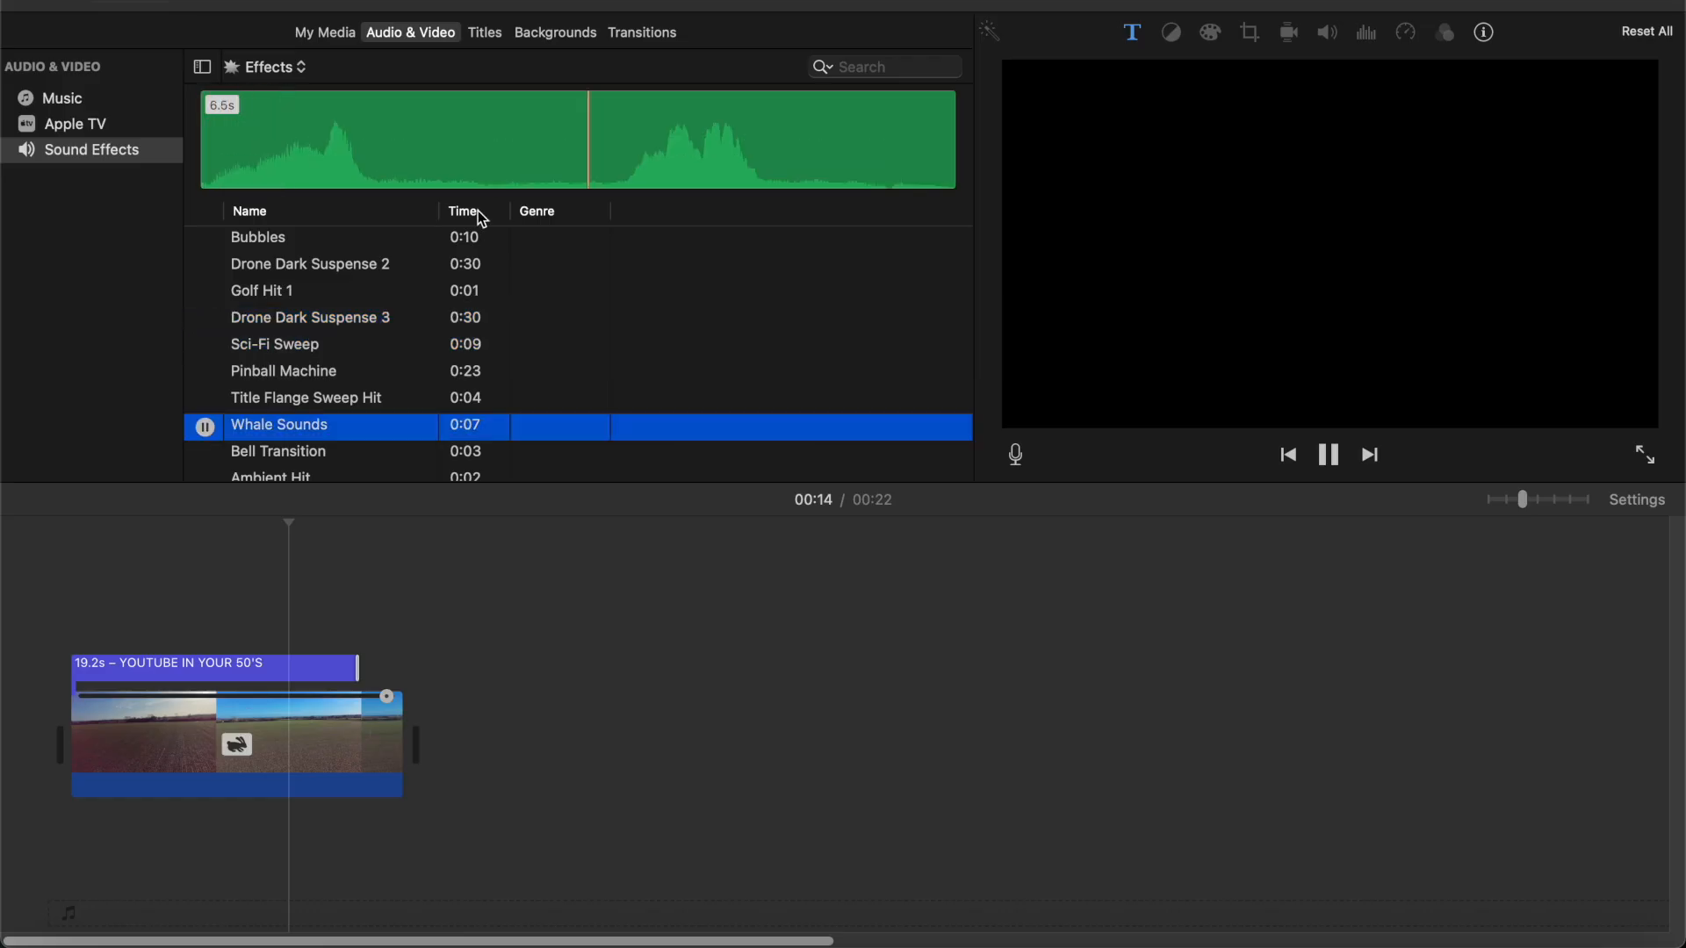
# Sort the sound effects by time and audition the longer jingles Shetland, Jaracanda and Piano Ballad
pyautogui.click(474, 214)
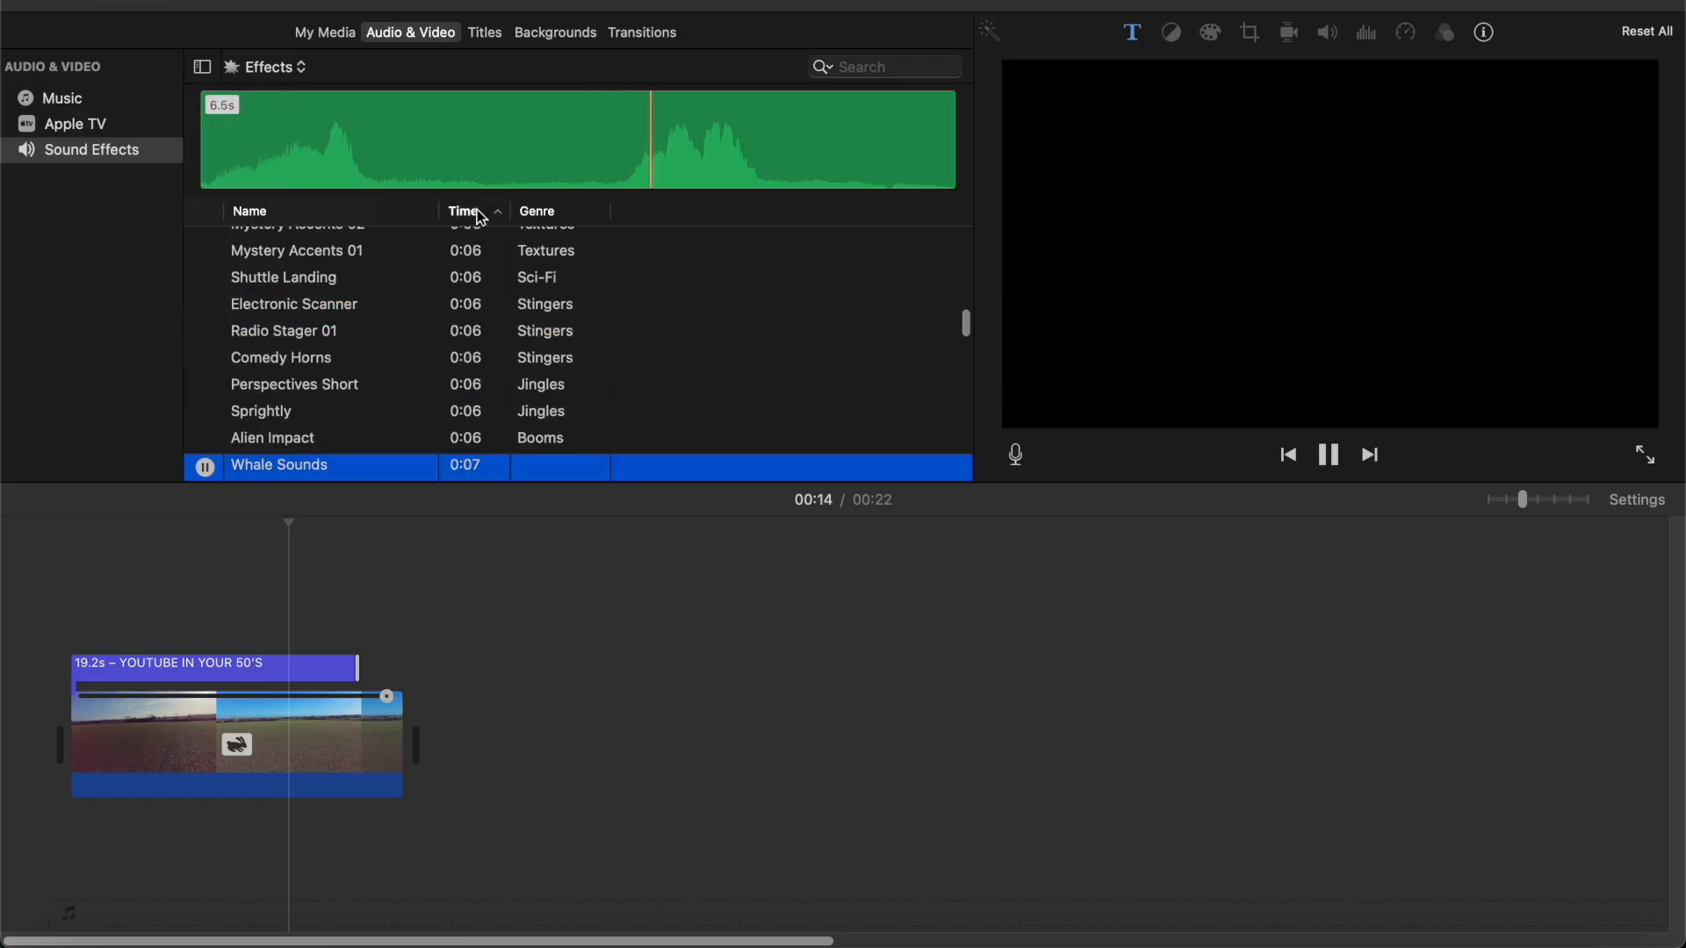
pyautogui.click(208, 387)
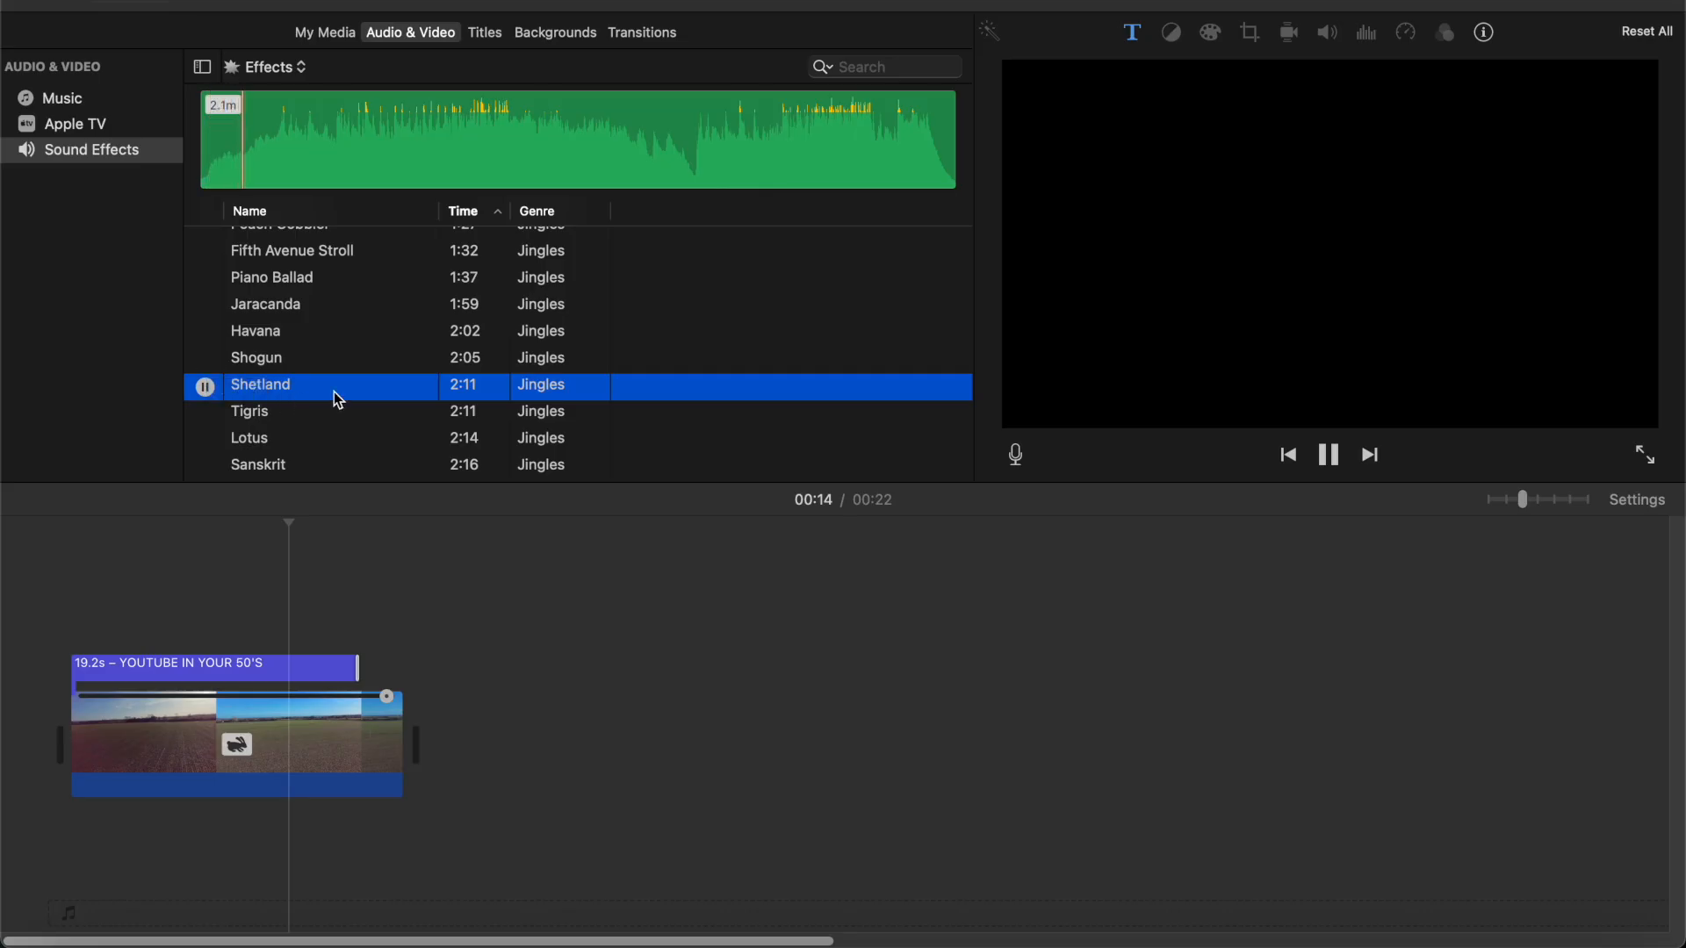
pyautogui.click(205, 303)
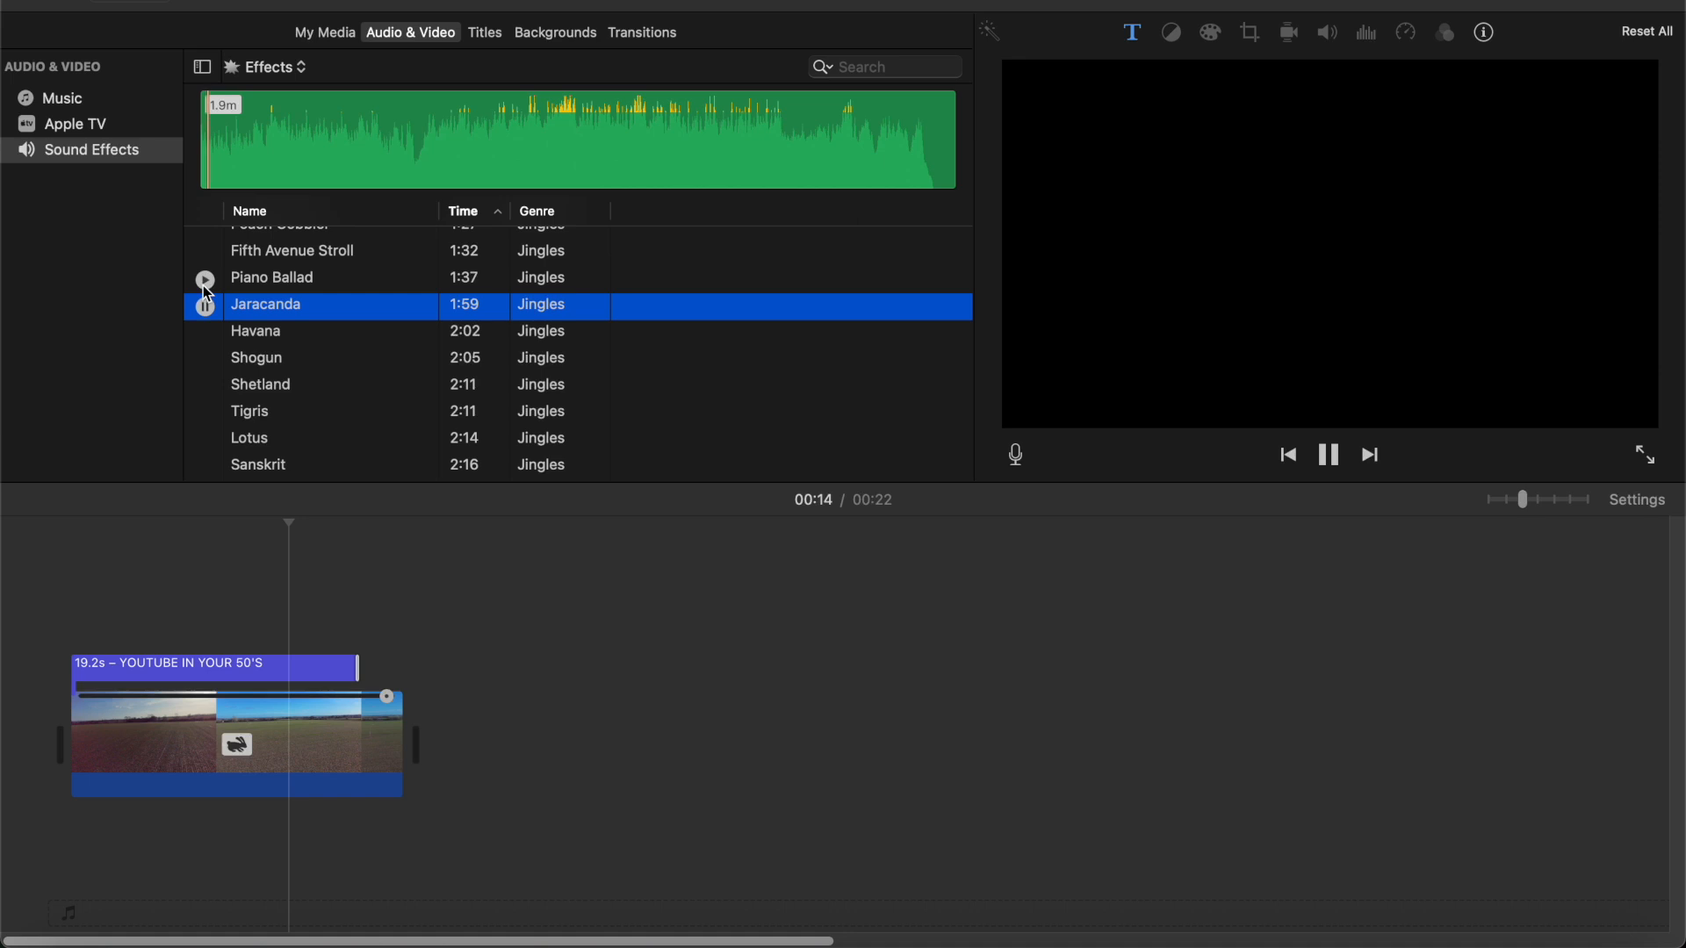
pyautogui.click(205, 280)
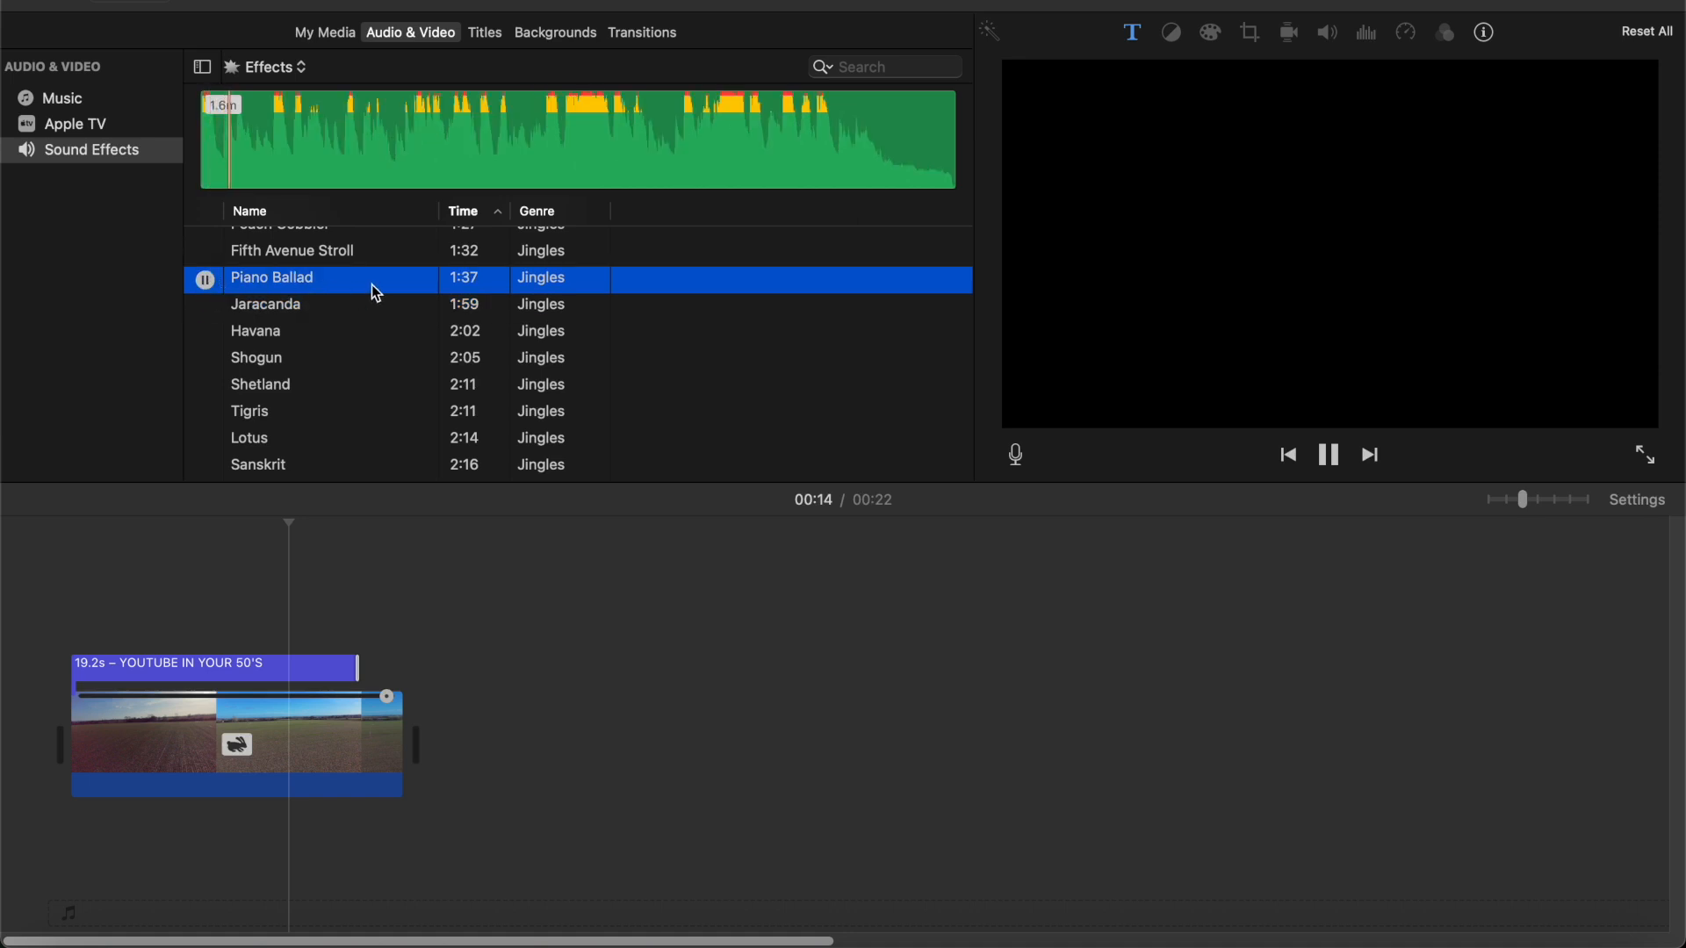
# Add the Piano Ballad jingle beneath the video from the start of the project and lower its volume
pyautogui.press('space')
pyautogui.moveTo(371, 285); pyautogui.dragTo(72, 853)
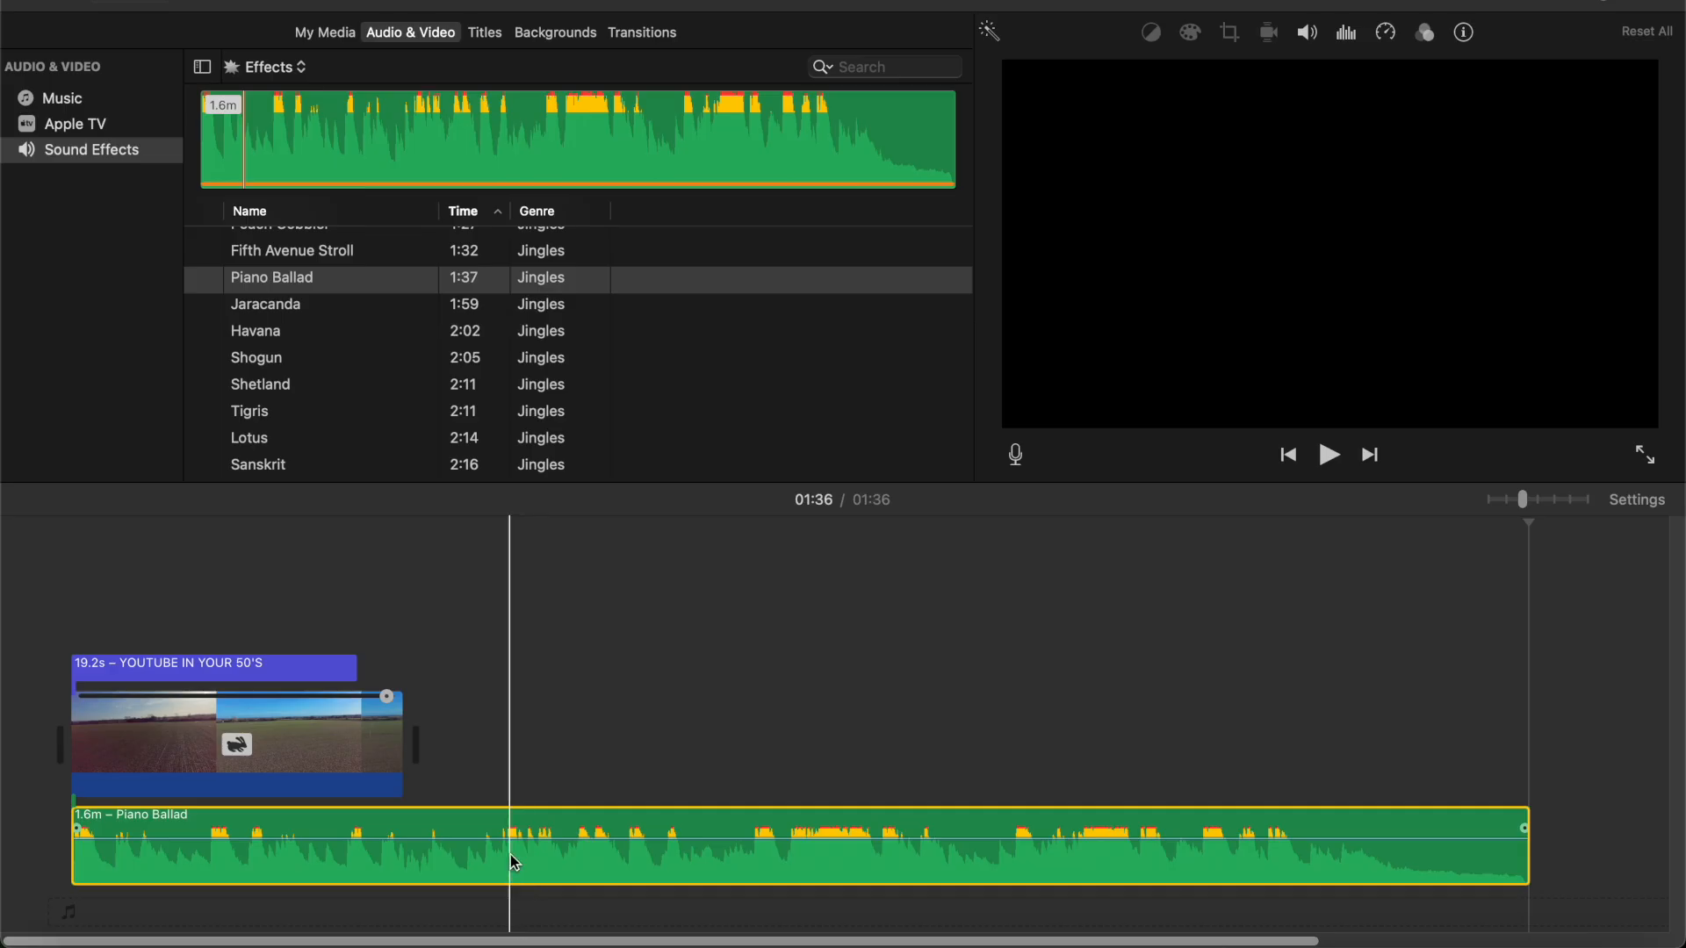
pyautogui.moveTo(508, 838); pyautogui.dragTo(508, 854)
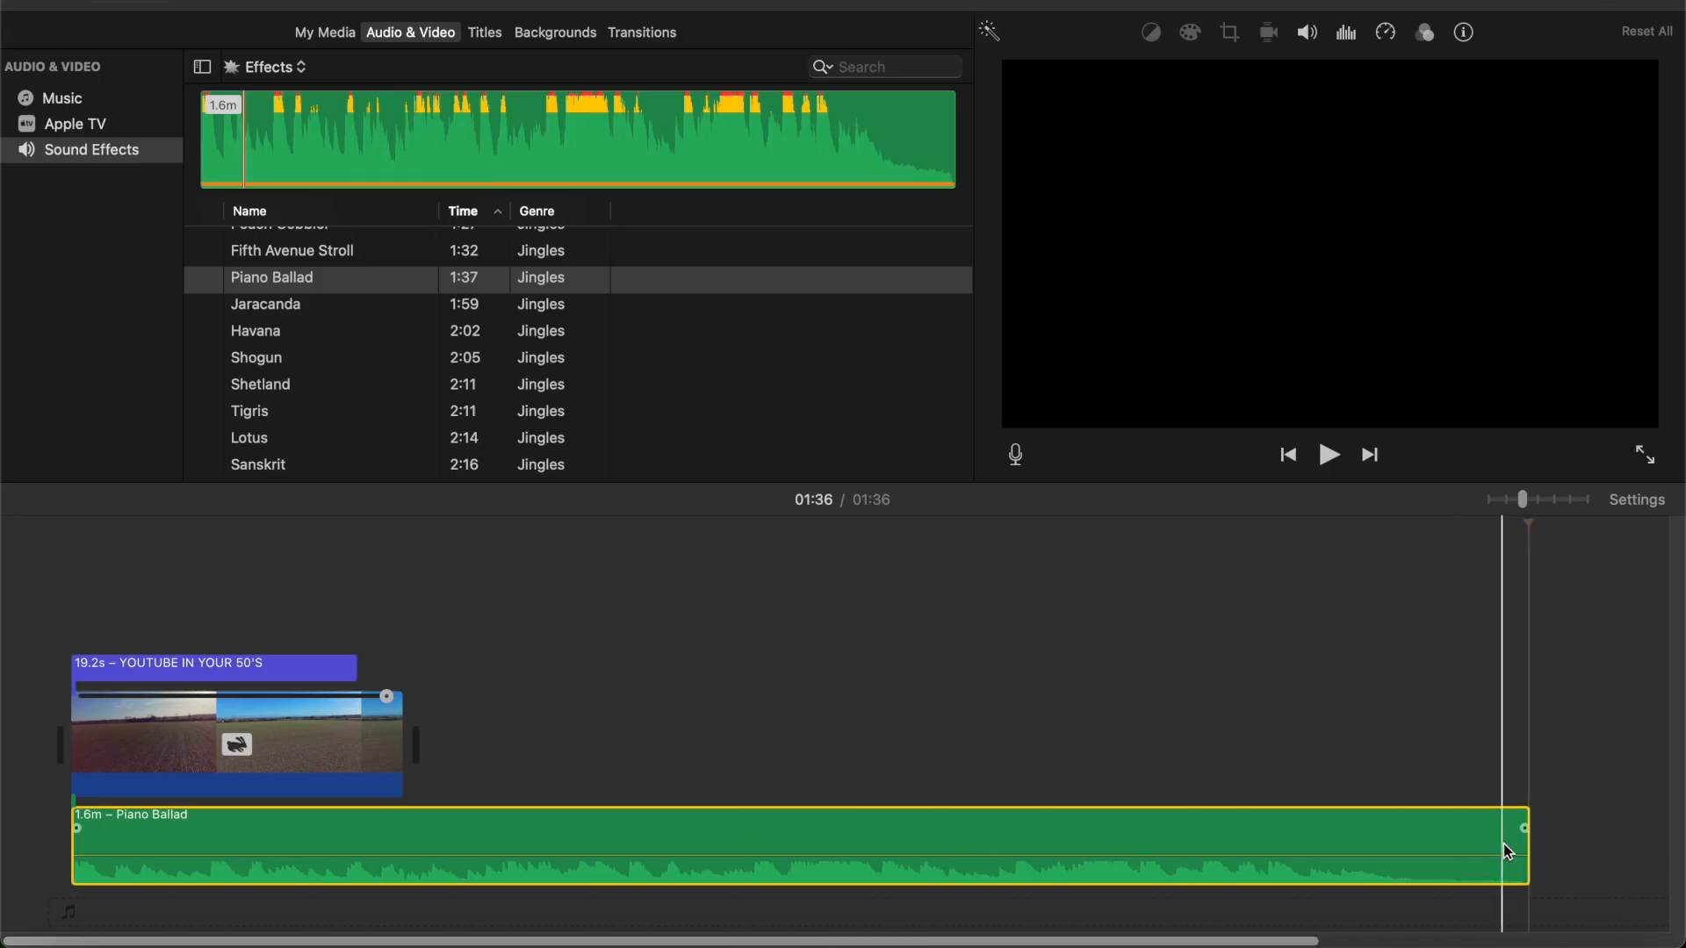
# Trim the Piano Ballad clip to 22.3 seconds to match the video's end, and add a fade-out and a short fade-in
pyautogui.moveTo(1528, 852); pyautogui.dragTo(332, 827)
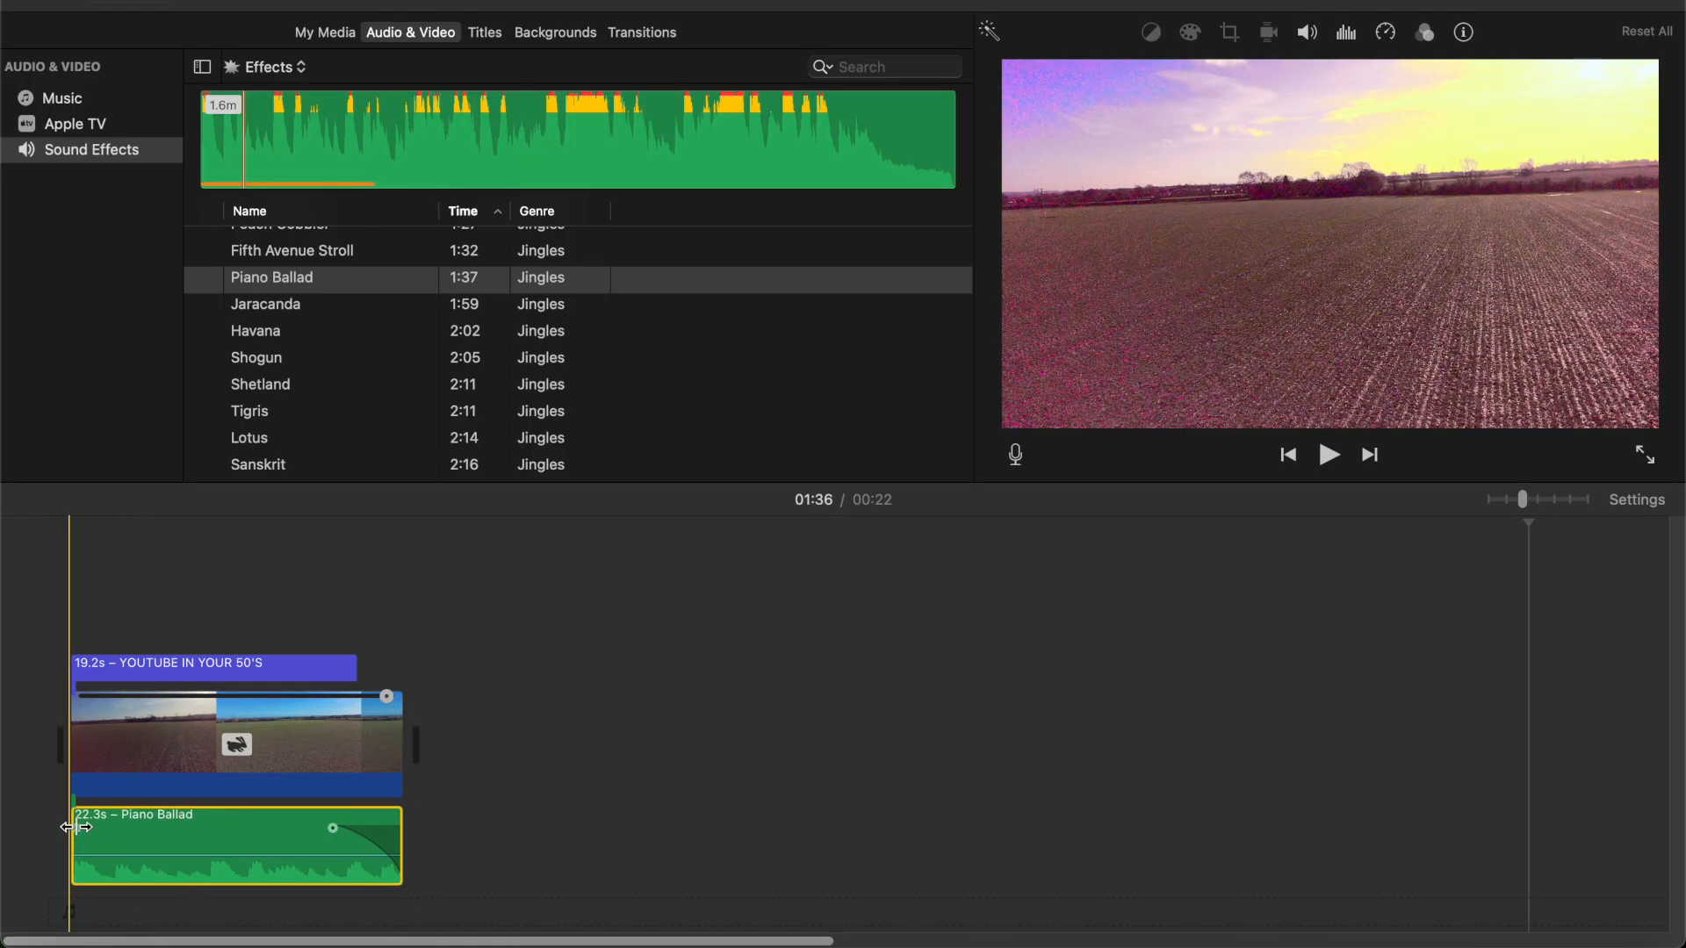
pyautogui.moveTo(78, 827); pyautogui.dragTo(101, 826)
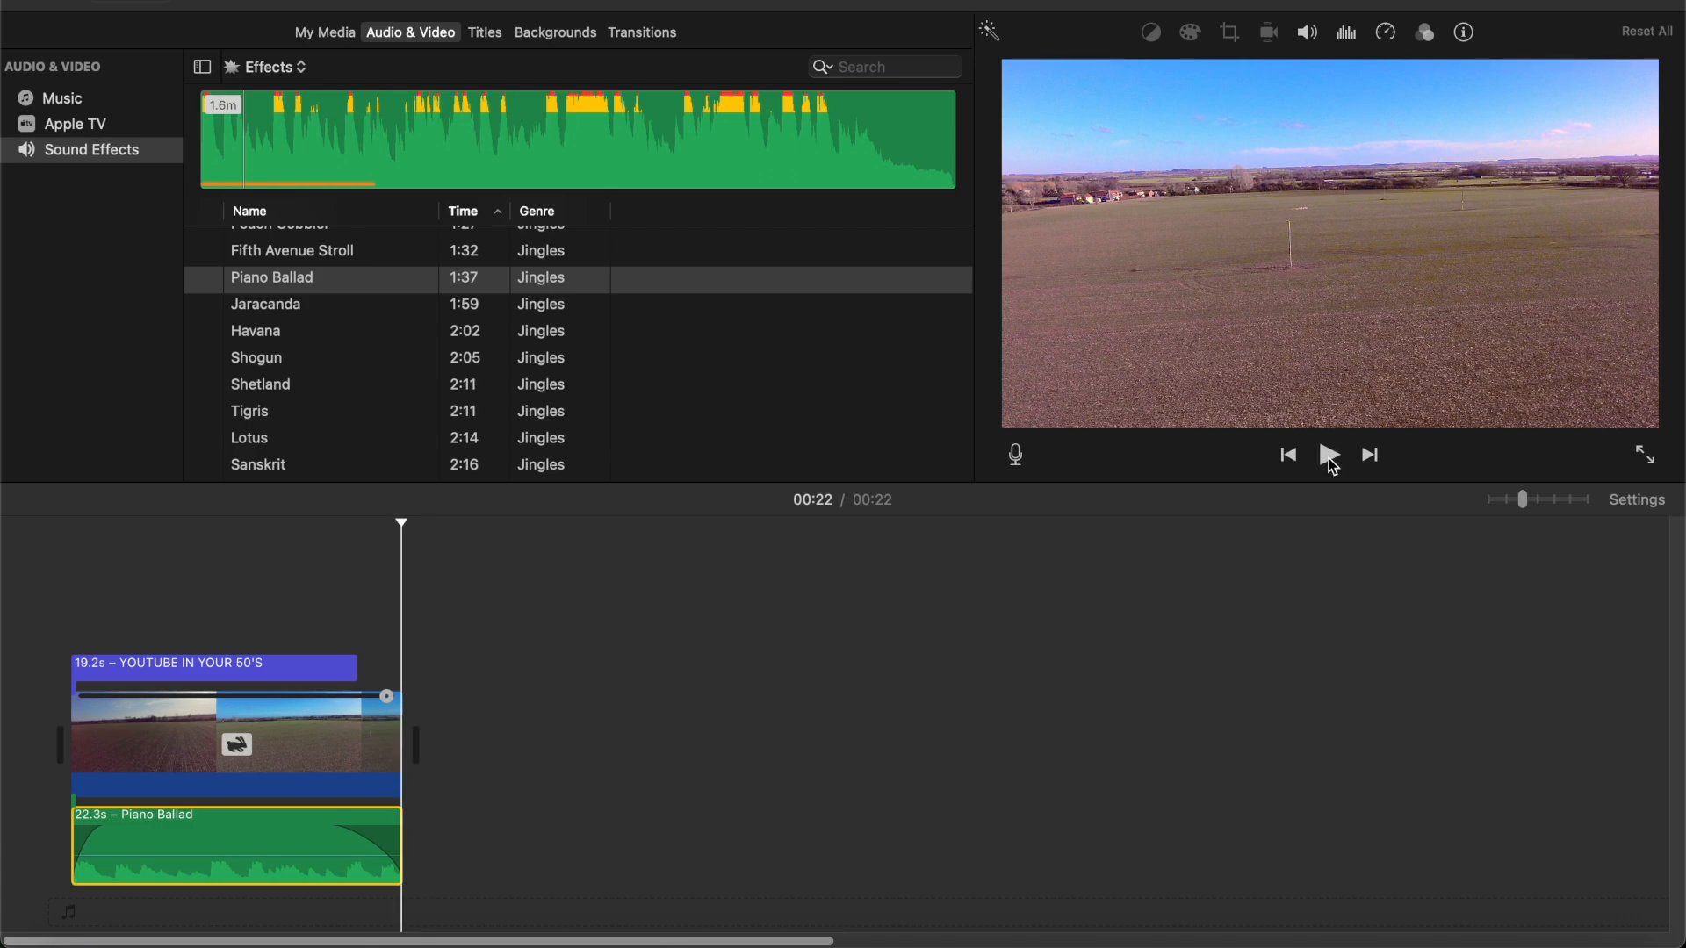
# Play the finished project from the beginning and switch the preview to full screen
pyautogui.click(1330, 456)
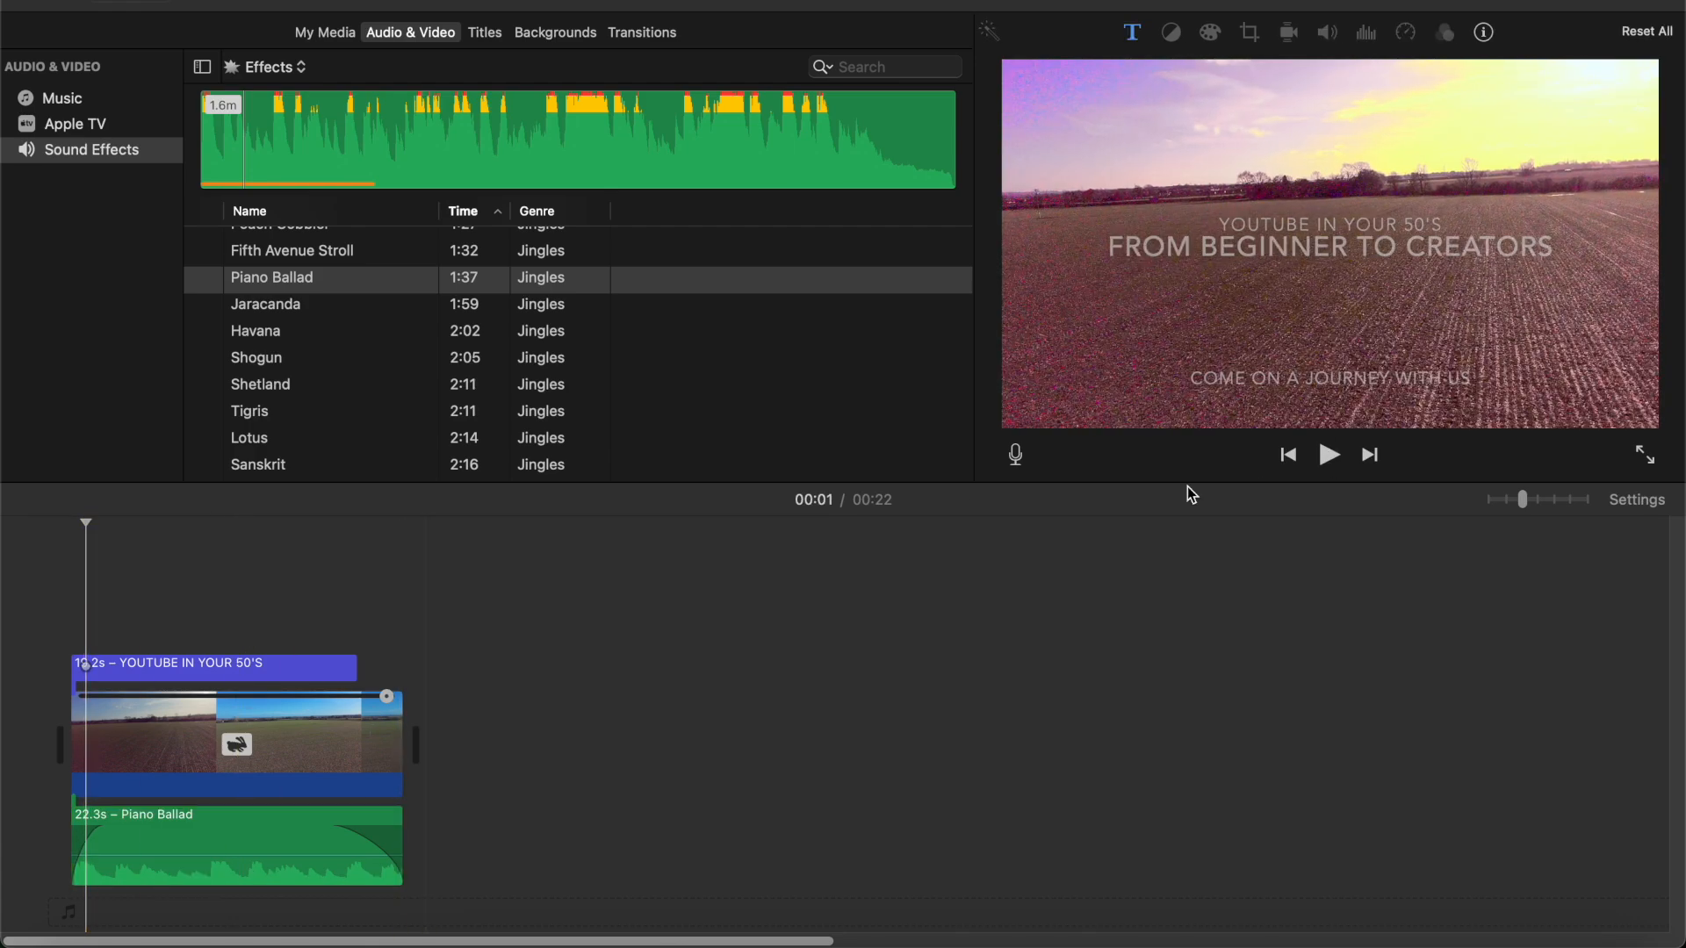
pyautogui.click(1643, 458)
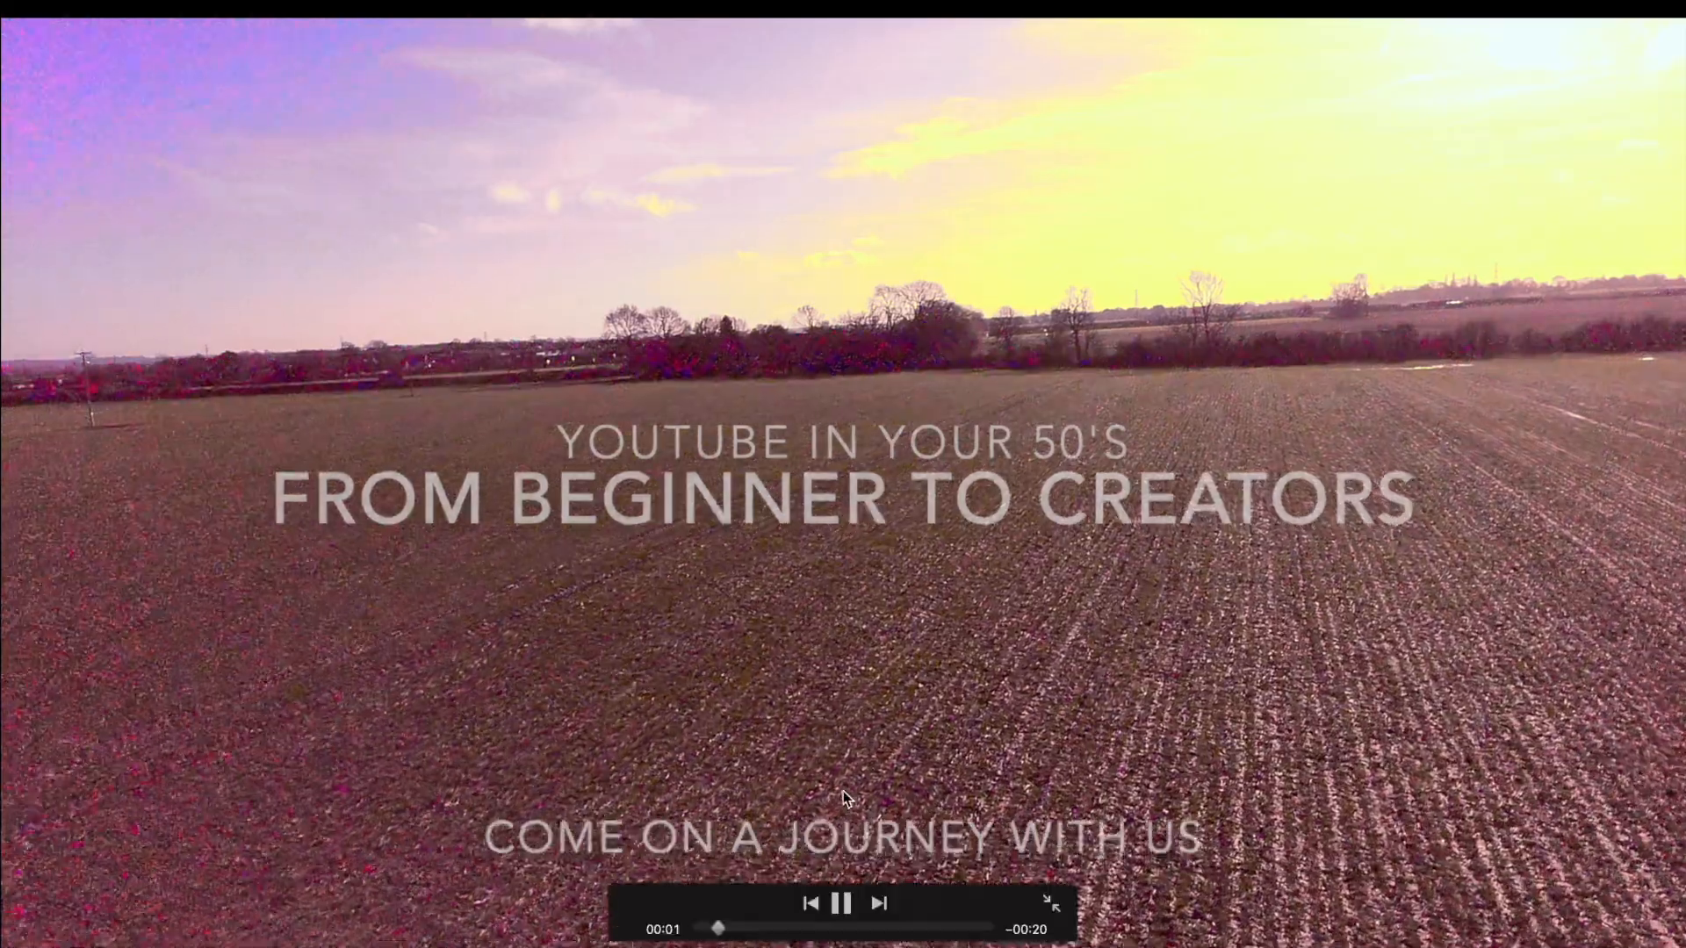